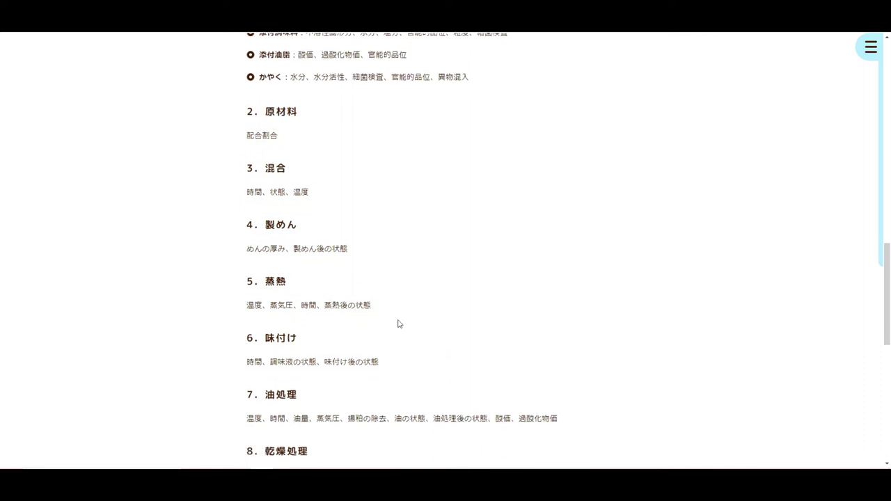
Step: Review the inspection items on the web page from raw material quality (section 1) through steaming (蒸熱, section 5)
{"action": "scroll", "coordinate": [399, 322], "scroll_direction": "up", "scroll_amount": 5}
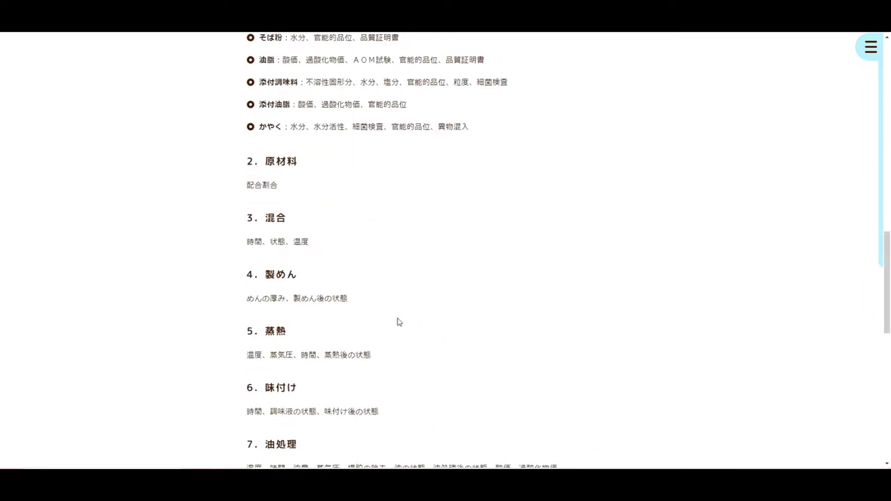
{"action": "scroll", "coordinate": [399, 323], "scroll_direction": "down", "scroll_amount": 1}
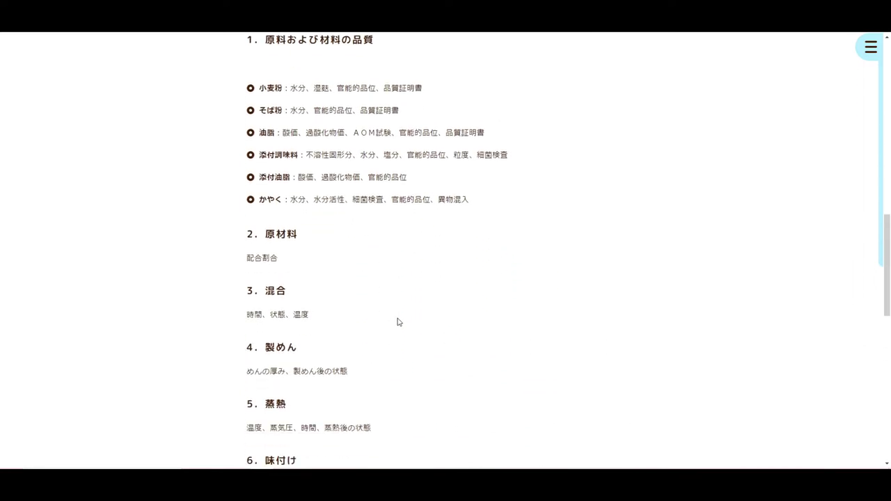
{"action": "scroll", "coordinate": [399, 322], "scroll_direction": "down", "scroll_amount": 3}
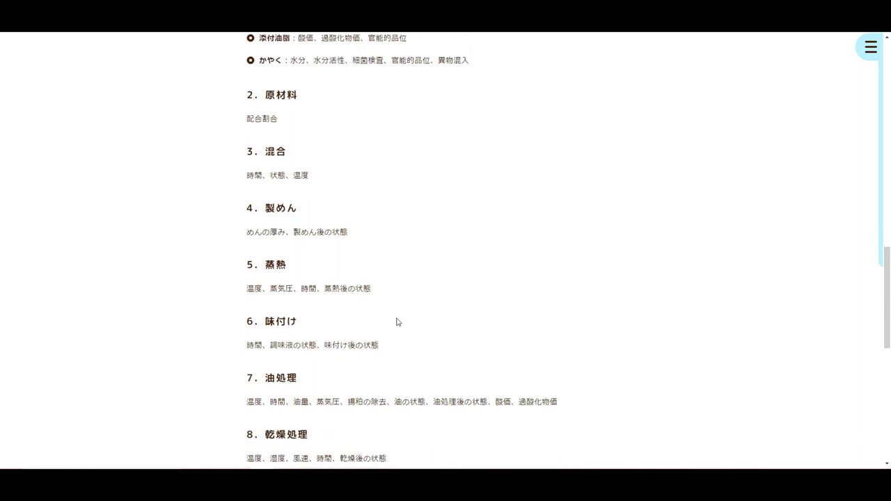
{"action": "scroll", "coordinate": [359, 274], "scroll_direction": "down", "scroll_amount": 1}
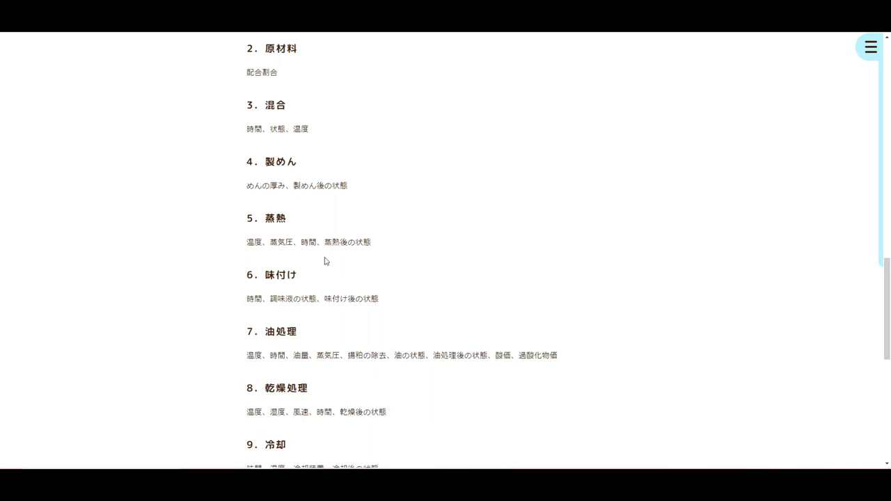
{"action": "scroll", "coordinate": [327, 266], "scroll_direction": "down", "scroll_amount": 1}
{"action": "scroll", "coordinate": [327, 266], "scroll_direction": "down", "scroll_amount": 1}
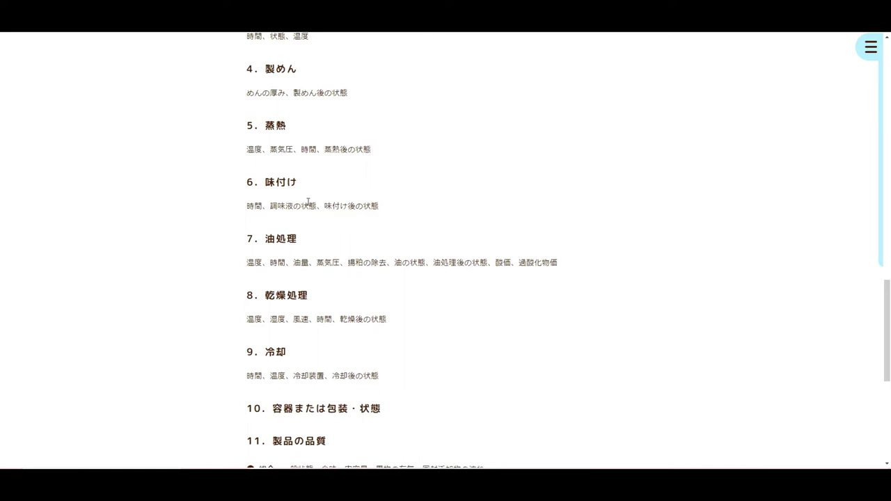
Step: Read the inspection items for 味付け, 油処理, 乾燥処理 and 冷却, highlighting passages while going through them
{"action": "left_click_drag", "start_coordinate": [266, 208], "coordinate": [438, 229]}
{"action": "left_click", "coordinate": [394, 211]}
{"action": "left_click", "coordinate": [415, 292]}
{"action": "left_click", "coordinate": [440, 223]}
{"action": "scroll", "coordinate": [380, 305], "scroll_direction": "down", "scroll_amount": 1}
{"action": "scroll", "coordinate": [380, 305], "scroll_direction": "down", "scroll_amount": 2}
{"action": "left_click_drag", "start_coordinate": [339, 217], "coordinate": [351, 183]}
{"action": "left_click", "coordinate": [350, 186]}
{"action": "left_click_drag", "start_coordinate": [356, 237], "coordinate": [404, 258]}
{"action": "left_click", "coordinate": [411, 311]}
{"action": "left_click", "coordinate": [397, 259]}
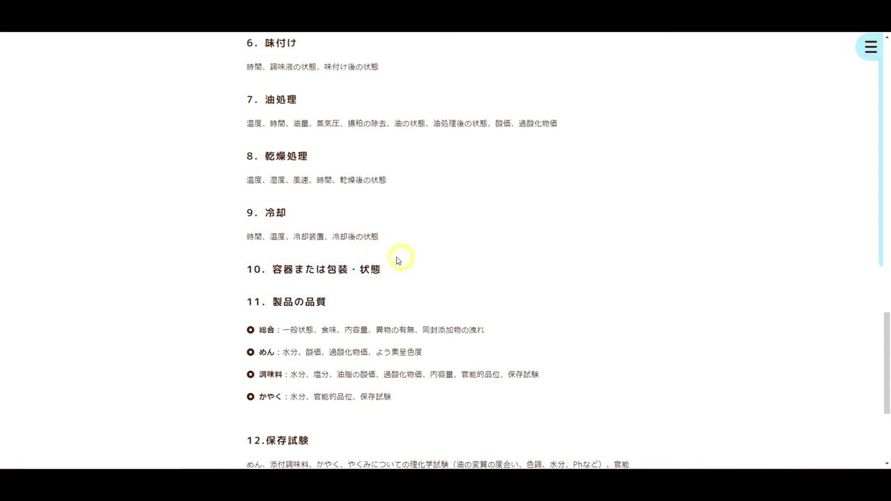
Step: Read the 製品の品質 and 保存試験 sections, highlight the 保存試験 text, and return toward the earlier sections
{"action": "scroll", "coordinate": [398, 259], "scroll_direction": "down", "scroll_amount": 3}
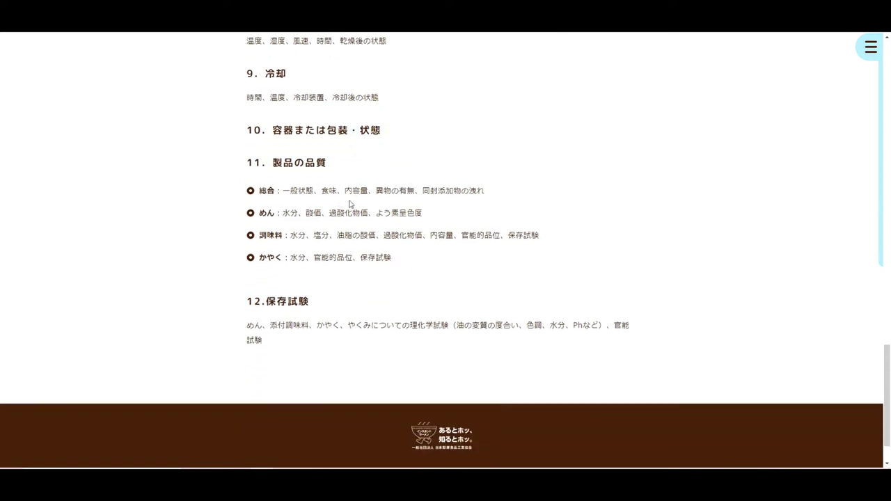
{"action": "scroll", "coordinate": [351, 193], "scroll_direction": "down", "scroll_amount": 2}
{"action": "left_click_drag", "start_coordinate": [318, 231], "coordinate": [336, 296]}
{"action": "left_click_drag", "start_coordinate": [348, 222], "coordinate": [603, 286]}
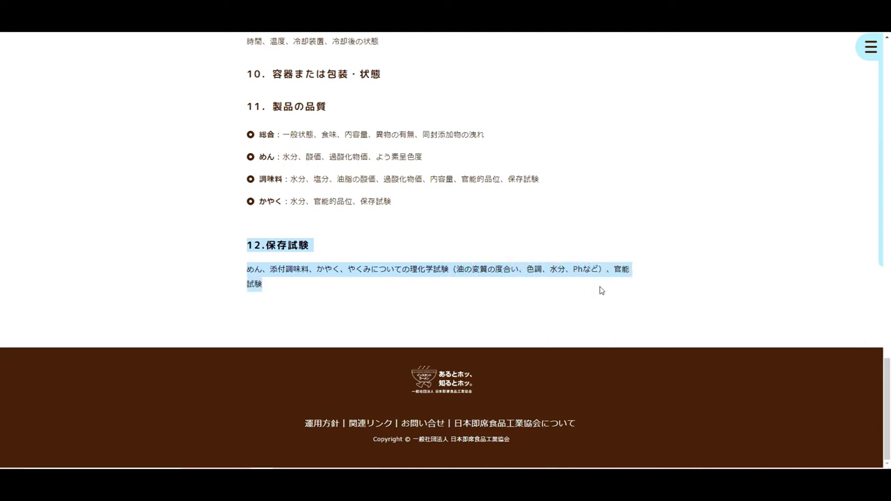
{"action": "left_click", "coordinate": [601, 290]}
{"action": "triple_click", "coordinate": [536, 300]}
{"action": "left_click_drag", "start_coordinate": [536, 301], "coordinate": [543, 229]}
{"action": "left_click", "coordinate": [546, 232]}
{"action": "scroll", "coordinate": [502, 289], "scroll_direction": "up", "scroll_amount": 3}
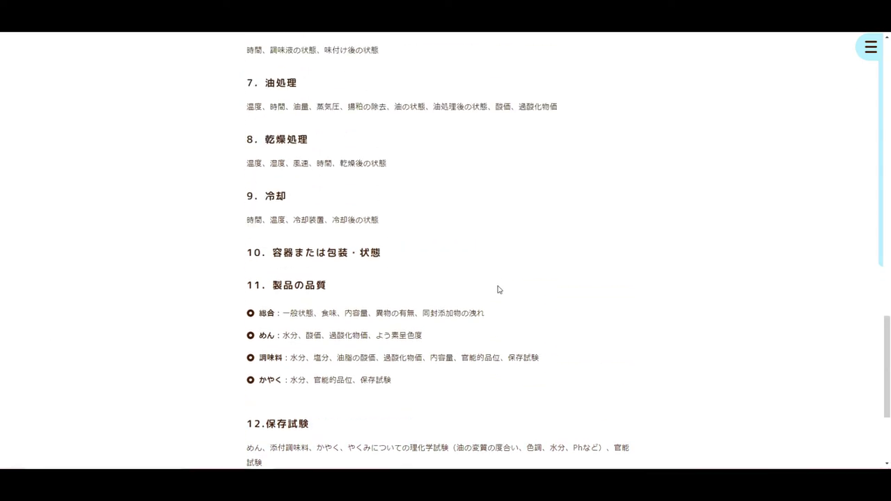
{"action": "scroll", "coordinate": [482, 291], "scroll_direction": "up", "scroll_amount": 5}
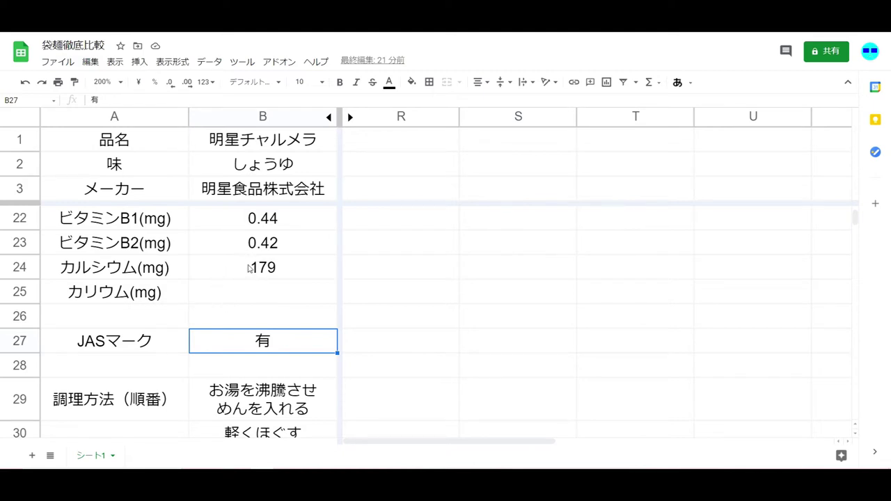
Step: In the 袋麺徹底比較 spreadsheet, go through the 調理方法（順番） entries for 明星チャルメラ in B29 to B35
{"action": "scroll", "coordinate": [249, 268], "scroll_direction": "down", "scroll_amount": 4}
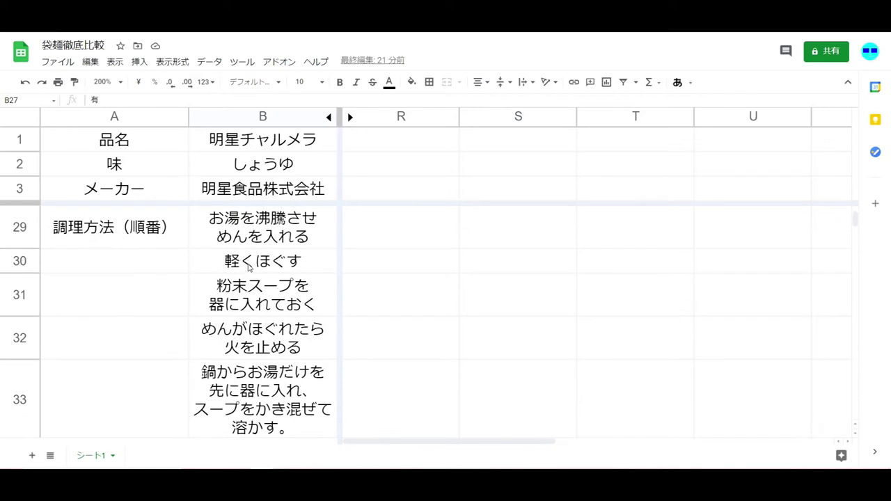
{"action": "left_click", "coordinate": [254, 226]}
{"action": "scroll", "coordinate": [255, 289], "scroll_direction": "up", "scroll_amount": 1}
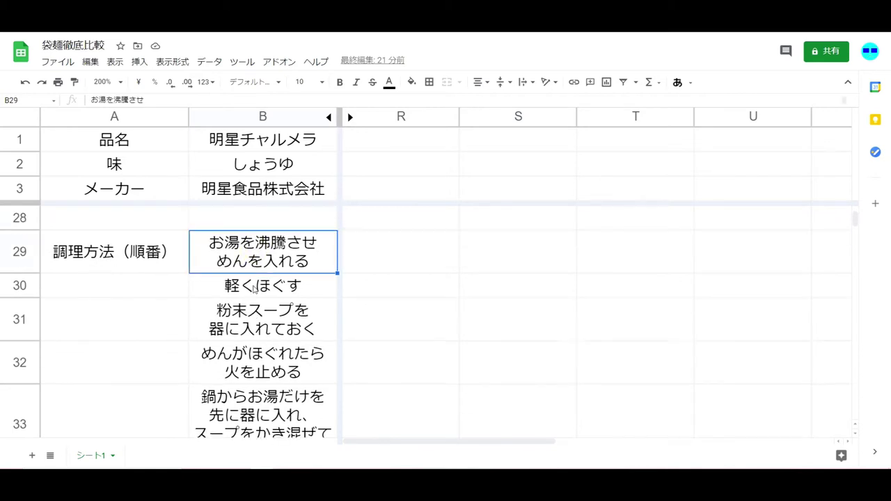
{"action": "scroll", "coordinate": [255, 289], "scroll_direction": "up", "scroll_amount": 2}
{"action": "scroll", "coordinate": [255, 290], "scroll_direction": "down", "scroll_amount": 3}
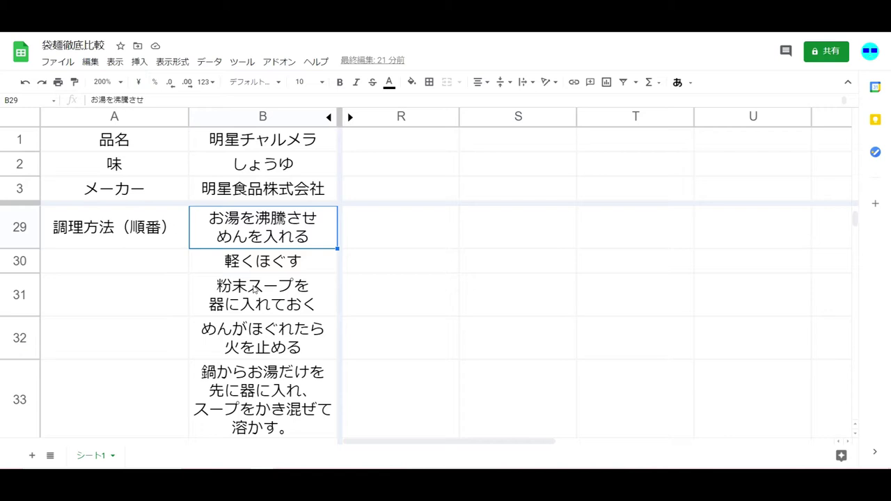
{"action": "left_click", "coordinate": [312, 261]}
{"action": "left_click", "coordinate": [308, 292]}
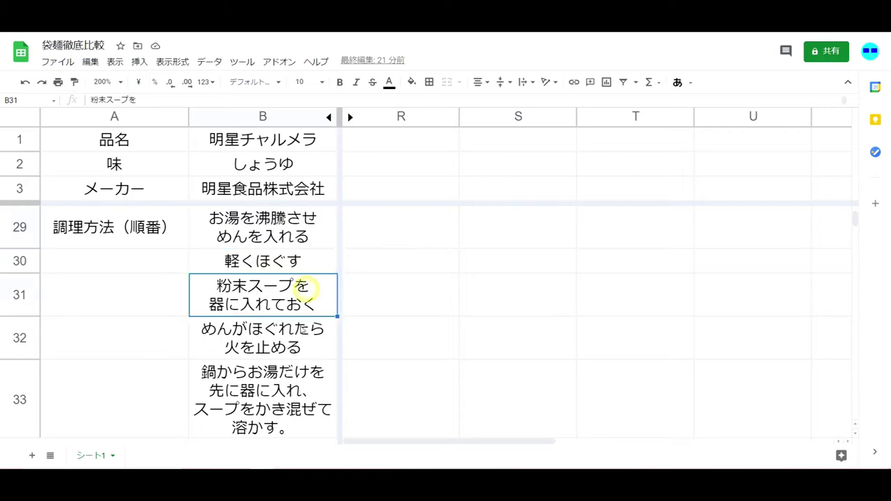
{"action": "left_click", "coordinate": [300, 349]}
{"action": "left_click", "coordinate": [298, 394]}
{"action": "scroll", "coordinate": [277, 291], "scroll_direction": "down", "scroll_amount": 2}
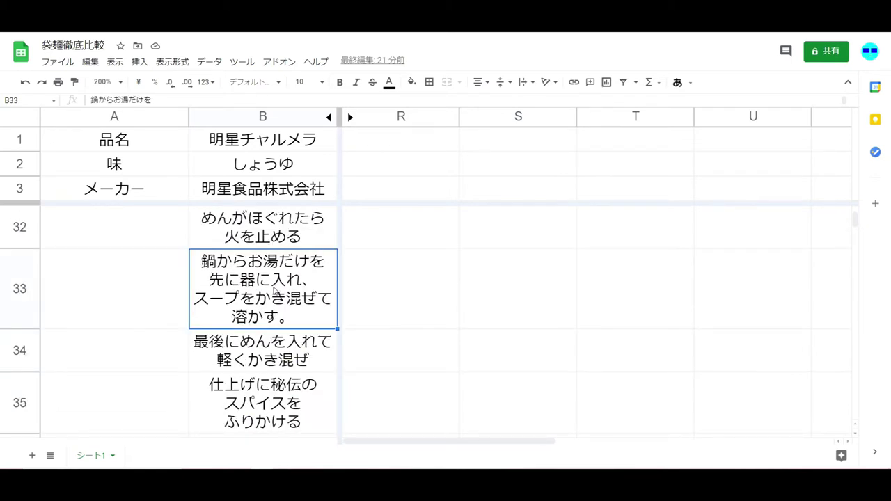
{"action": "left_click", "coordinate": [278, 351]}
{"action": "scroll", "coordinate": [276, 356], "scroll_direction": "down", "scroll_amount": 2}
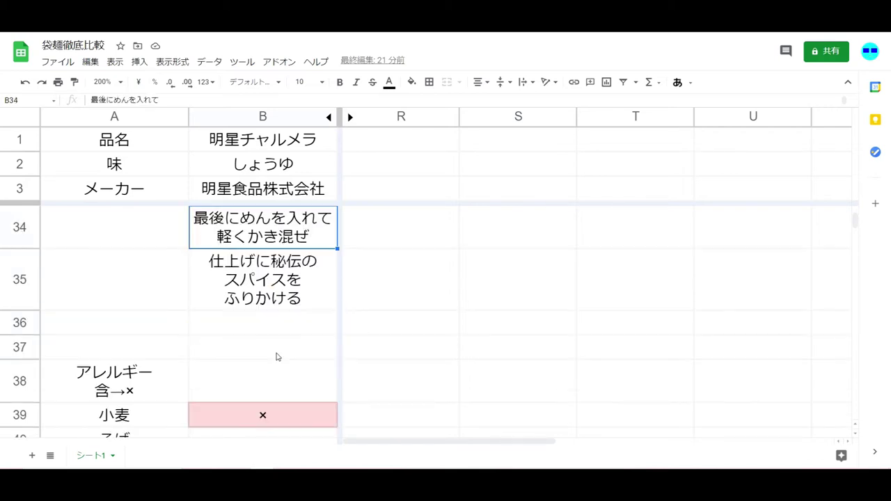
{"action": "left_click", "coordinate": [280, 284]}
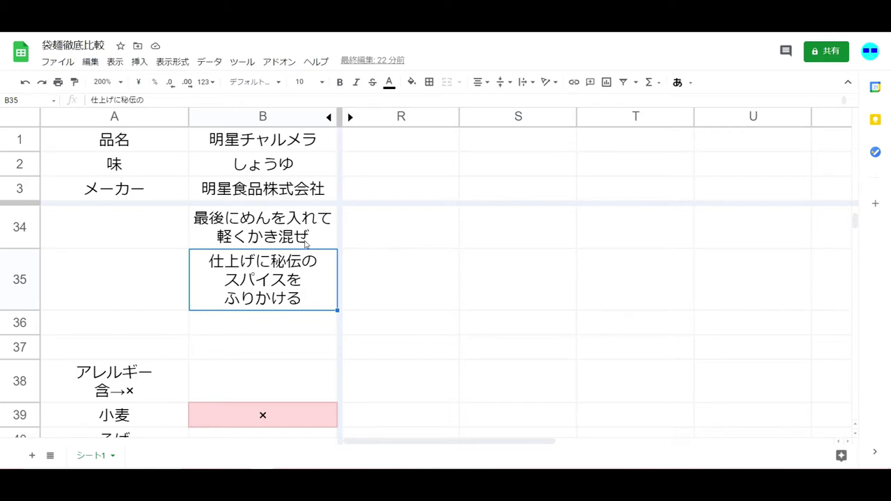
Step: Recheck the 明星チャルメラ cooking order, comparing the first instruction in B29 with the hot-water instruction in B33
{"action": "scroll", "coordinate": [283, 255], "scroll_direction": "up", "scroll_amount": 3}
{"action": "scroll", "coordinate": [283, 257], "scroll_direction": "up", "scroll_amount": 4}
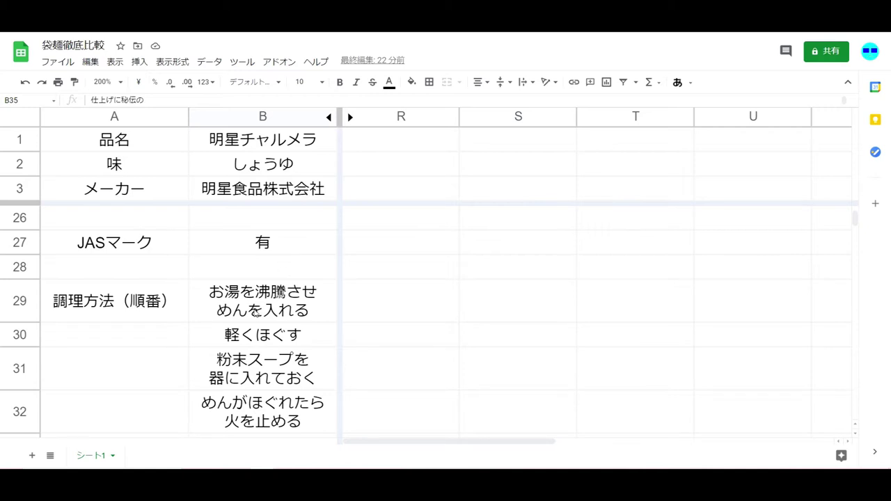
{"action": "left_click", "coordinate": [269, 292]}
{"action": "scroll", "coordinate": [267, 293], "scroll_direction": "down", "scroll_amount": 2}
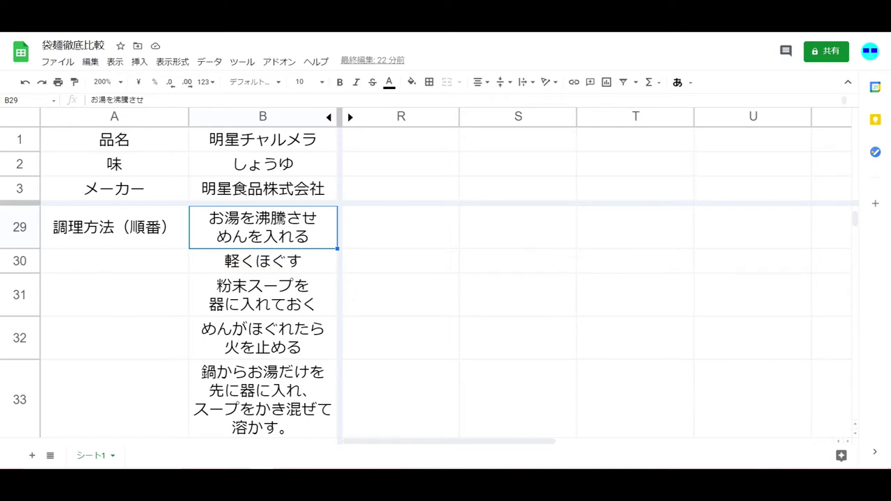
{"action": "left_click_drag", "start_coordinate": [858, 220], "coordinate": [856, 220]}
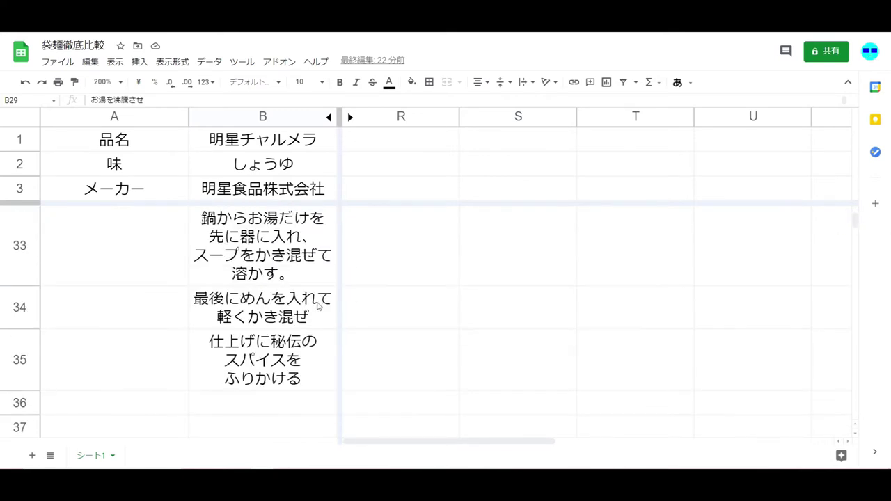
{"action": "left_click", "coordinate": [276, 280]}
Step: Examine how the アレルギー section marks 小麦 and そば for 明星チャルメラ
{"action": "scroll", "coordinate": [276, 280], "scroll_direction": "down", "scroll_amount": 3}
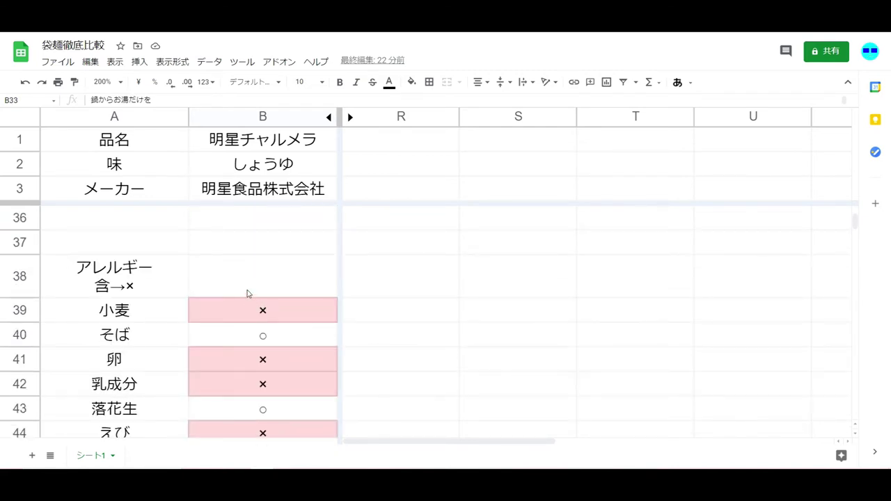
{"action": "scroll", "coordinate": [255, 306], "scroll_direction": "down", "scroll_amount": 1}
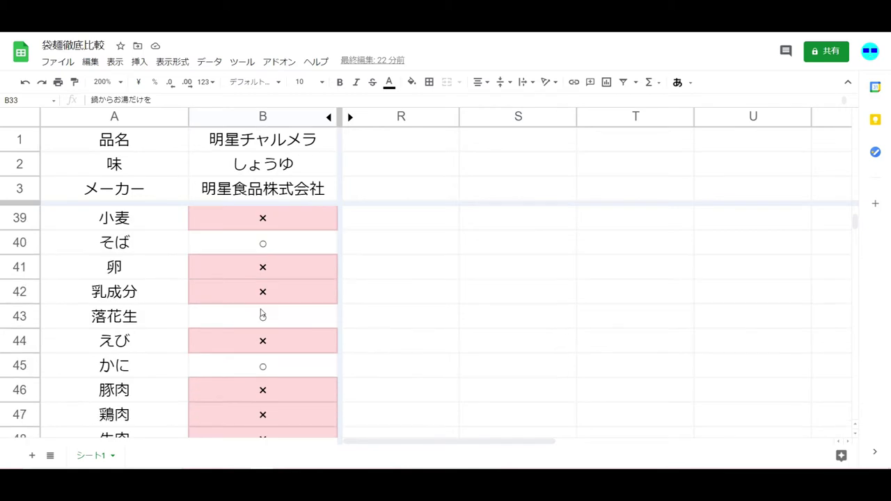
{"action": "scroll", "coordinate": [262, 313], "scroll_direction": "up", "scroll_amount": 1}
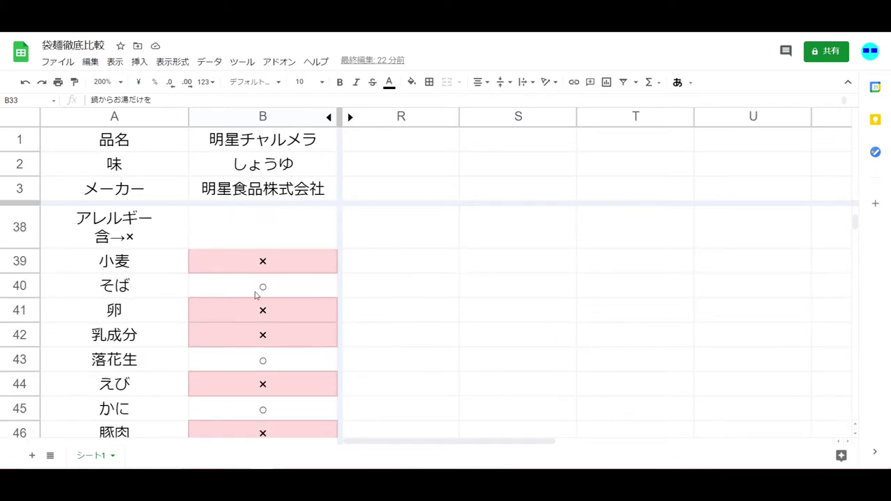
{"action": "left_click", "coordinate": [265, 265]}
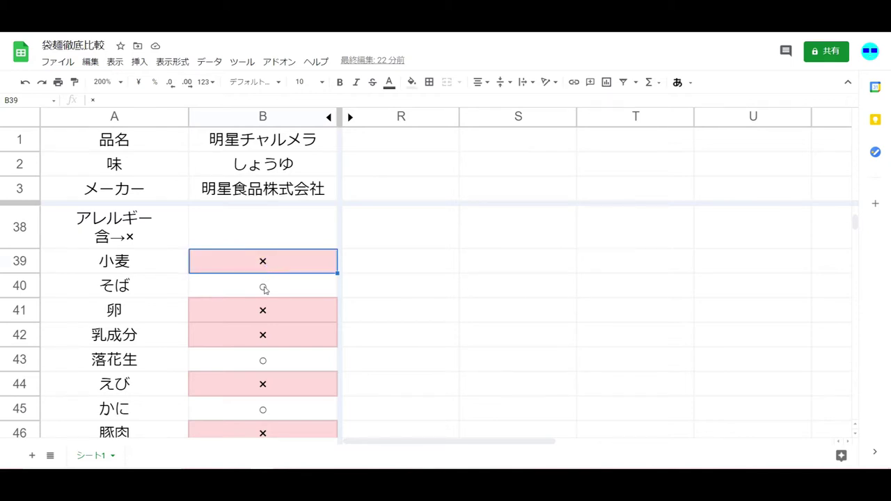
{"action": "left_click", "coordinate": [264, 290]}
{"action": "left_click", "coordinate": [282, 270]}
{"action": "left_click", "coordinate": [170, 265]}
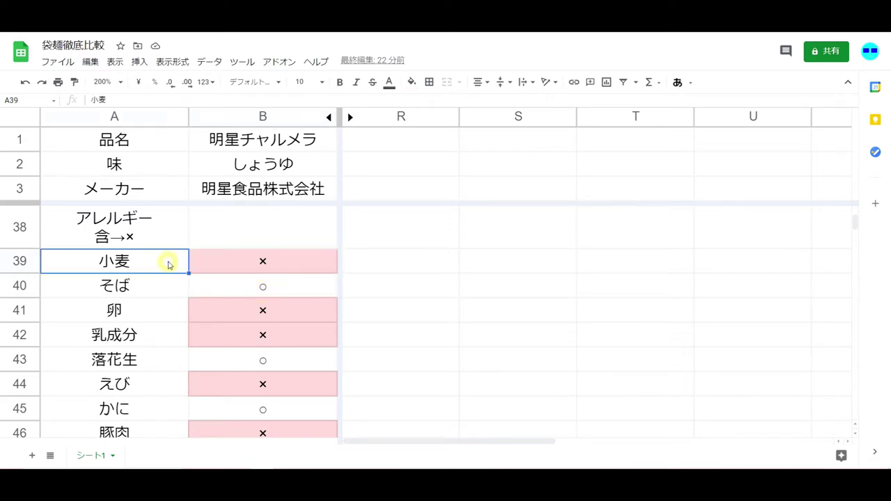
{"action": "left_click", "coordinate": [301, 259]}
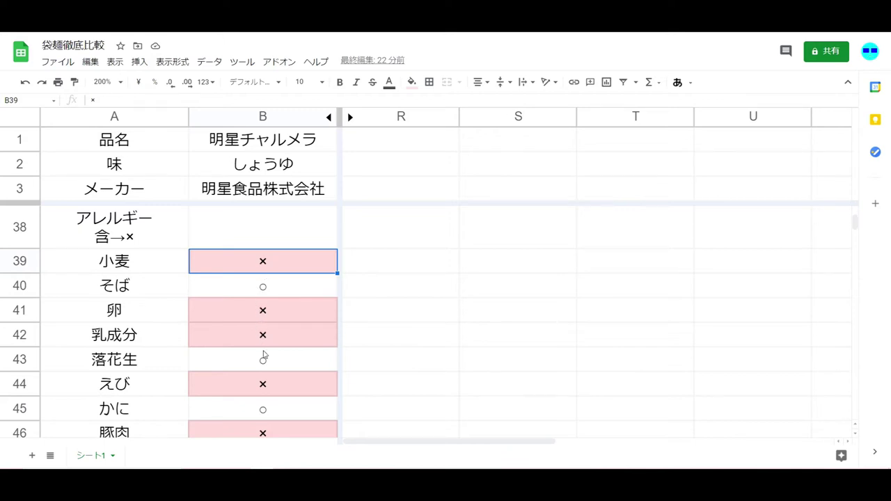
Step: Look through the remaining allergen rows down to 魚介類 and the おすすめトッピング entries for 明星チャルメラ
{"action": "scroll", "coordinate": [256, 338], "scroll_direction": "down", "scroll_amount": 1}
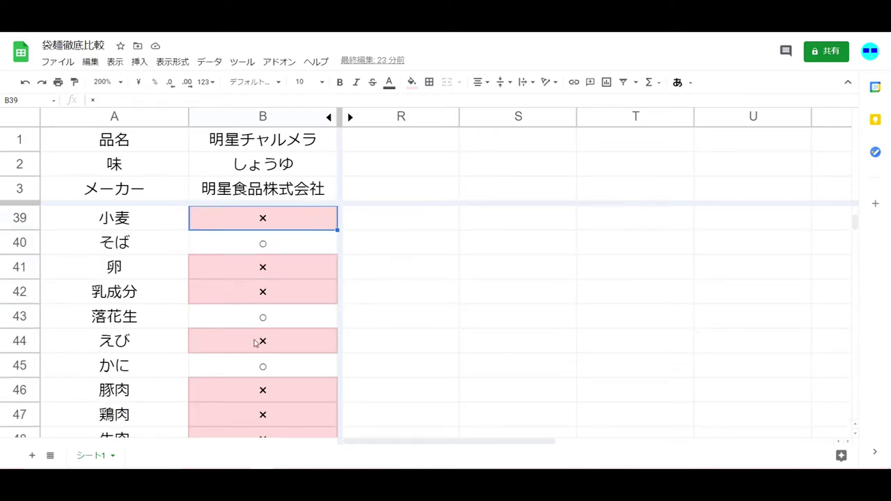
{"action": "scroll", "coordinate": [255, 341], "scroll_direction": "down", "scroll_amount": 4}
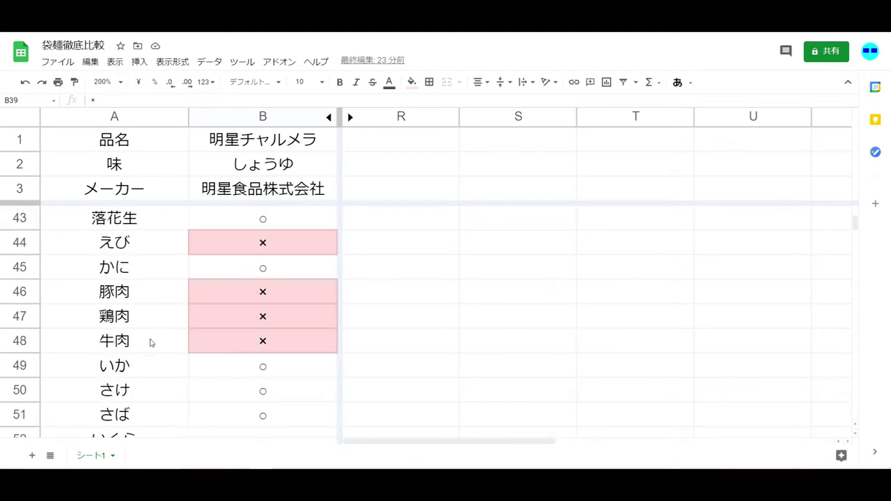
{"action": "scroll", "coordinate": [174, 341], "scroll_direction": "down", "scroll_amount": 6}
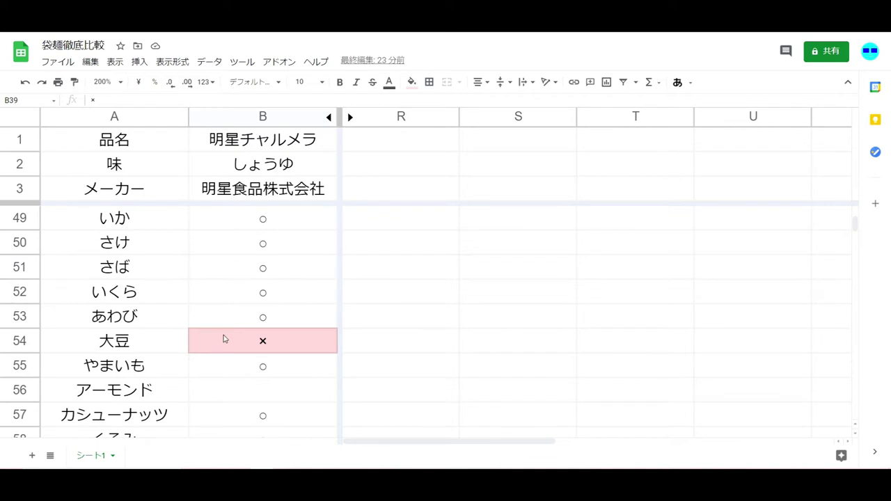
{"action": "scroll", "coordinate": [223, 339], "scroll_direction": "down", "scroll_amount": 13}
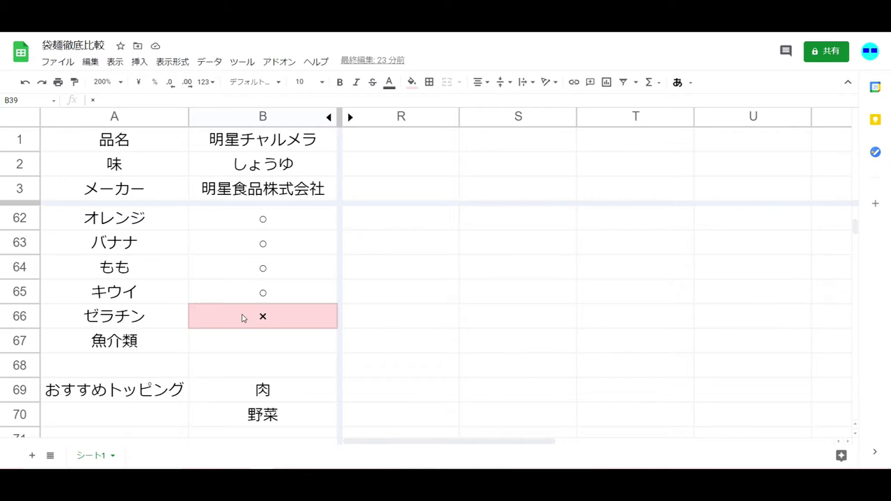
{"action": "scroll", "coordinate": [241, 320], "scroll_direction": "down", "scroll_amount": 4}
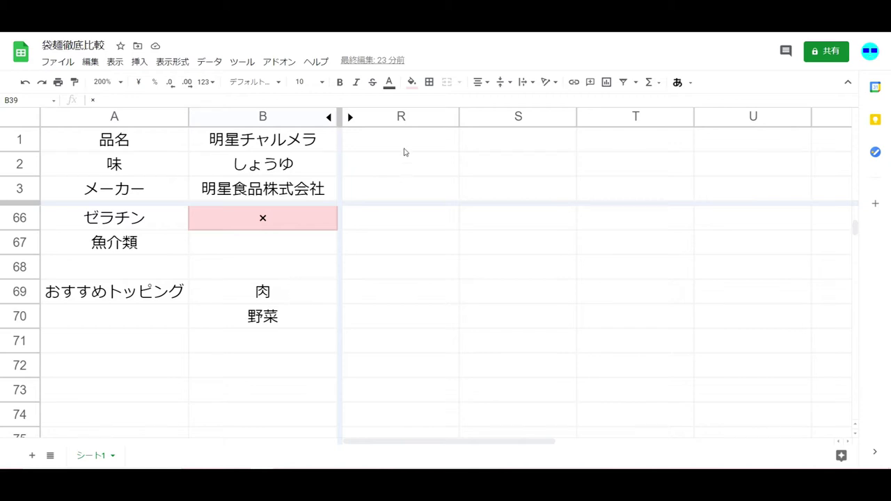
Step: Unhide column C for 評判屋 and compare its 税抜価格 in row 4 with that of 明星チャルメラ
{"action": "right_click", "coordinate": [360, 117]}
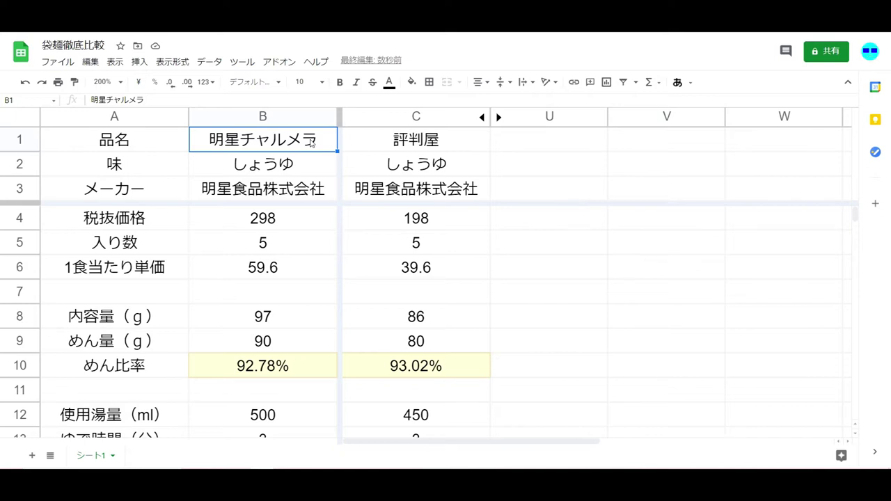
{"action": "left_click", "coordinate": [419, 223]}
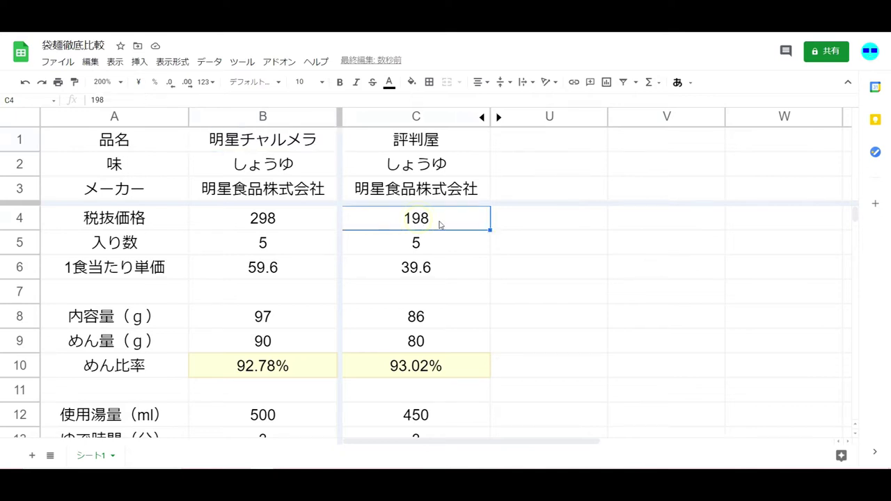
{"action": "left_click", "coordinate": [296, 224]}
{"action": "left_click", "coordinate": [398, 223]}
{"action": "left_click", "coordinate": [314, 219]}
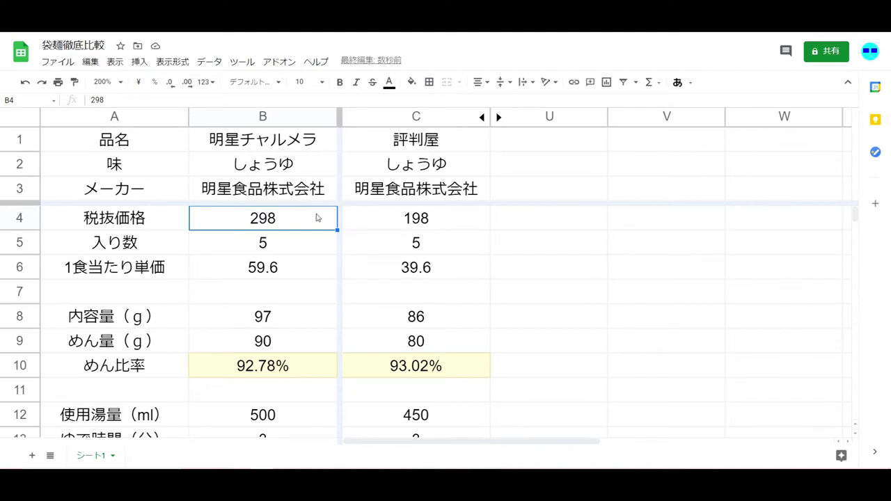
{"action": "left_click", "coordinate": [435, 220]}
{"action": "left_click", "coordinate": [310, 219]}
Step: Compare the 入り数 and 1食当たり単価 of 明星チャルメラ and 評判屋 in rows 5 and 6
{"action": "left_click", "coordinate": [321, 244]}
{"action": "left_click", "coordinate": [413, 245]}
{"action": "left_click", "coordinate": [413, 269]}
{"action": "left_click", "coordinate": [315, 270]}
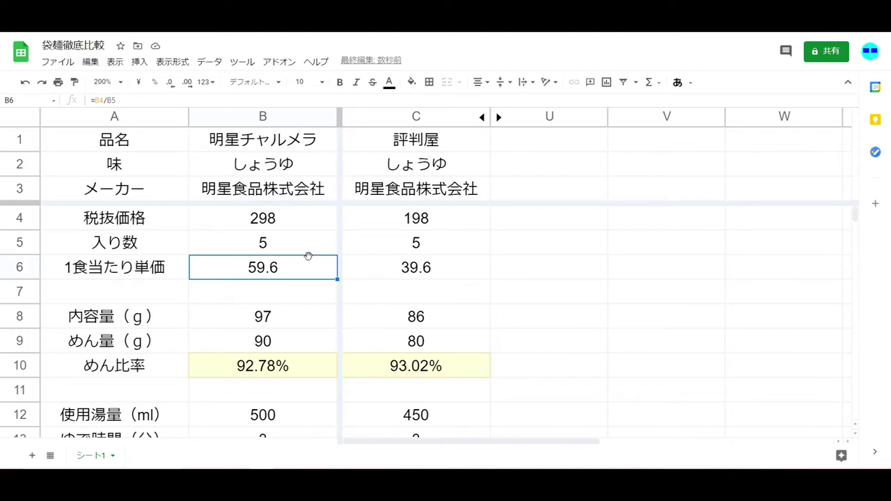
Step: Compare the 内容量（g） of 明星チャルメラ and 評判屋 in row 8
{"action": "scroll", "coordinate": [309, 256], "scroll_direction": "down", "scroll_amount": 1}
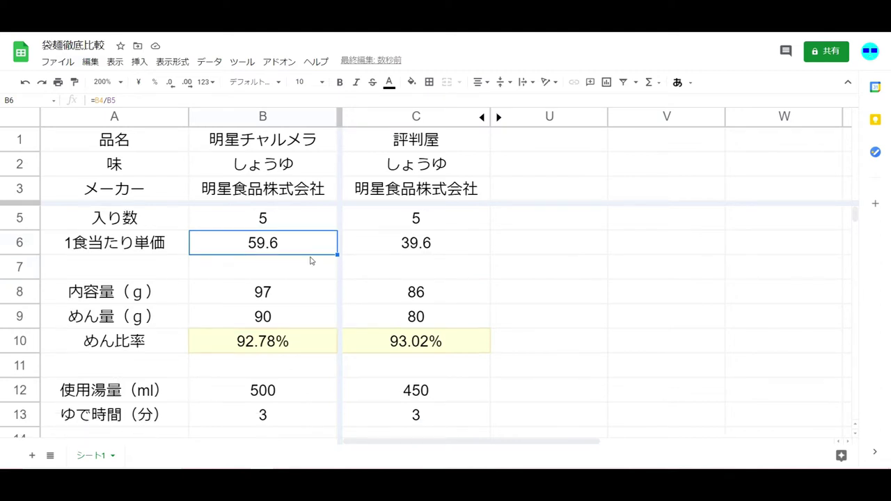
{"action": "scroll", "coordinate": [311, 261], "scroll_direction": "down", "scroll_amount": 3}
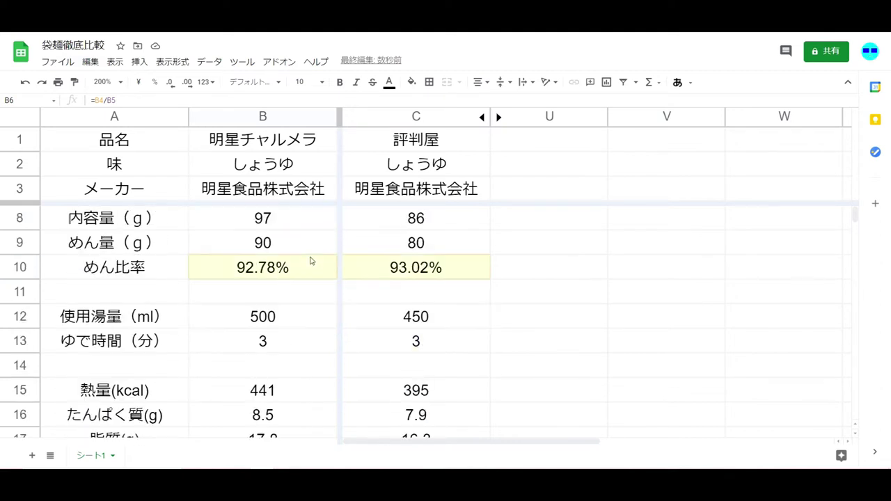
{"action": "left_click", "coordinate": [267, 219]}
{"action": "left_click", "coordinate": [385, 228]}
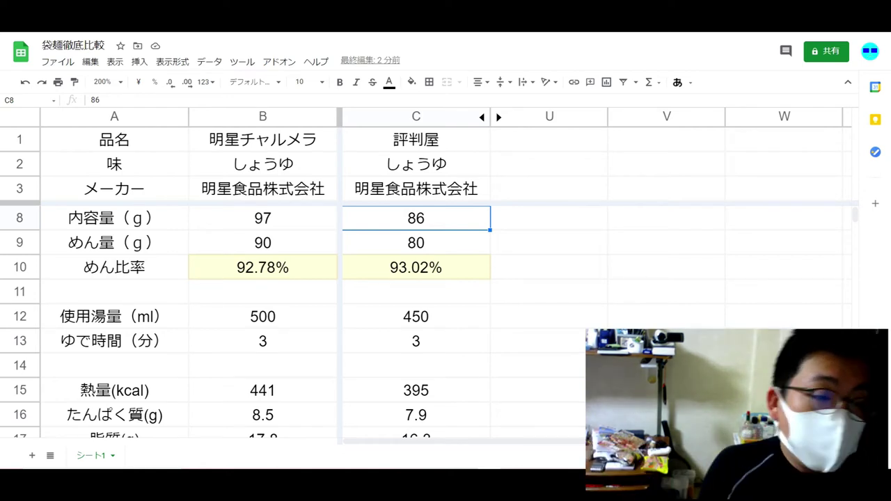
Step: Recheck the price rows and compare the 使用湯量（ml） of 明星チャルメラ and 評判屋 in row 12
{"action": "scroll", "coordinate": [454, 290], "scroll_direction": "up", "scroll_amount": 3}
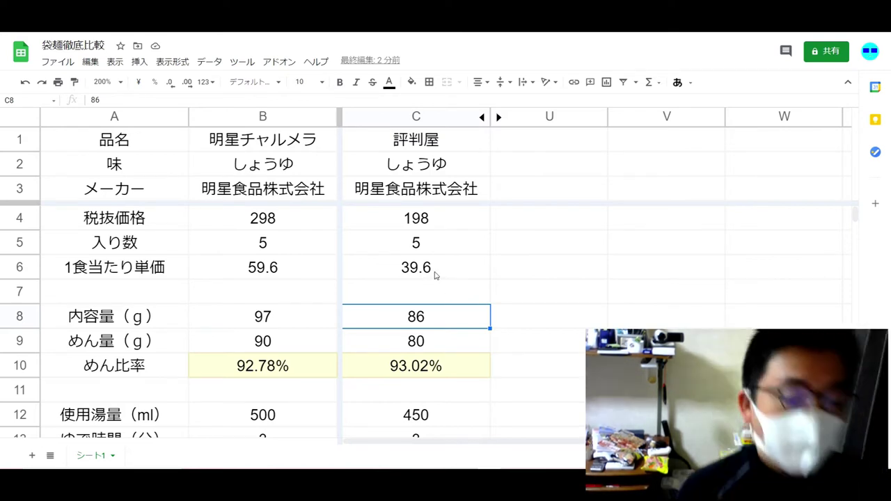
{"action": "scroll", "coordinate": [434, 276], "scroll_direction": "down", "scroll_amount": 1}
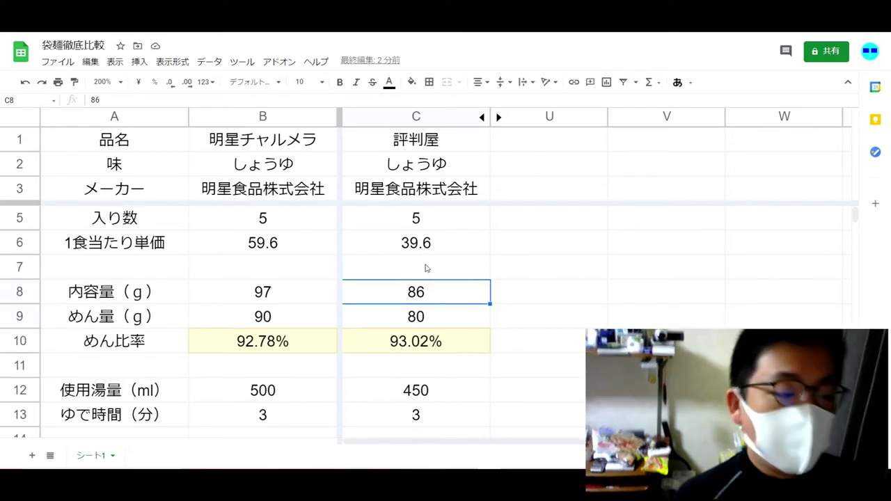
{"action": "scroll", "coordinate": [425, 269], "scroll_direction": "down", "scroll_amount": 3}
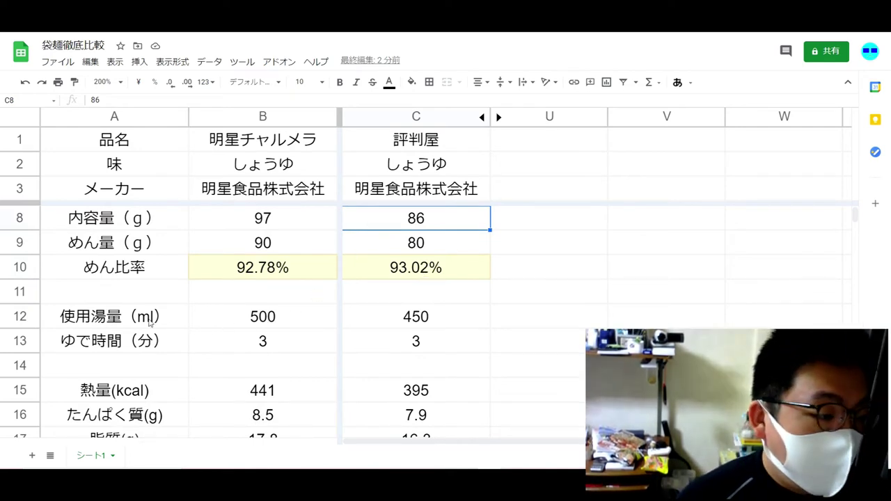
{"action": "left_click", "coordinate": [415, 317]}
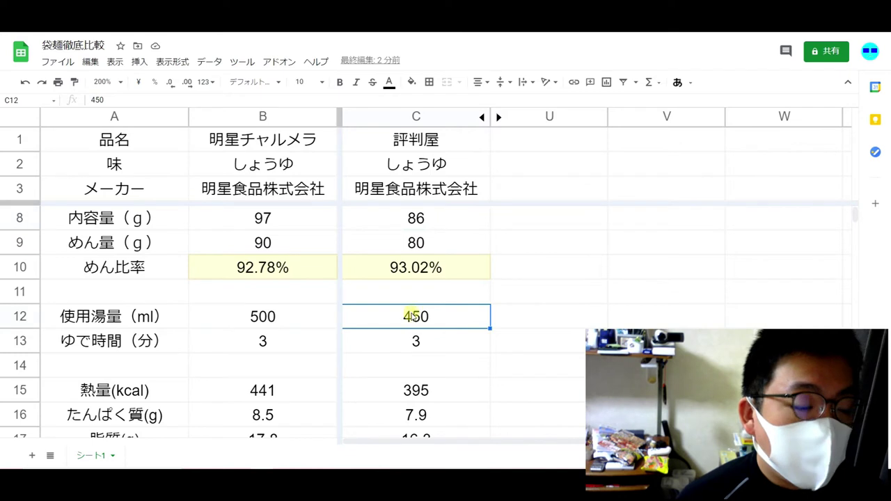
{"action": "left_click", "coordinate": [295, 317]}
{"action": "left_click", "coordinate": [379, 317]}
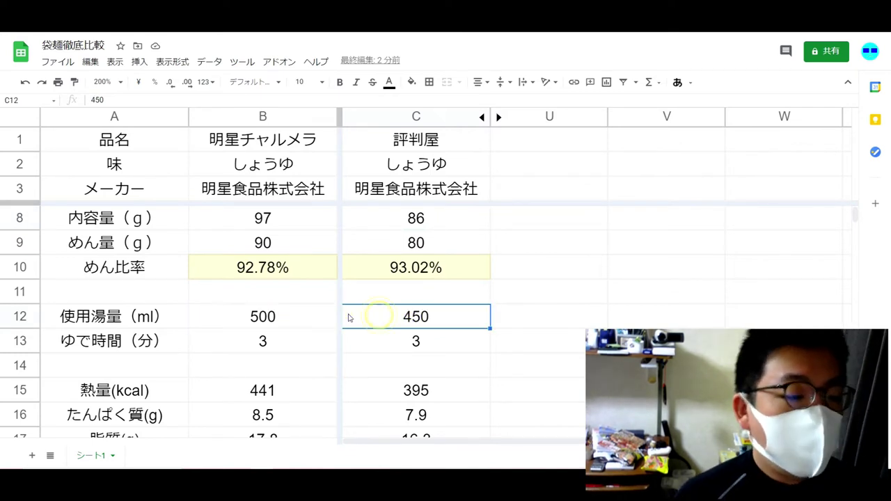
{"action": "left_click", "coordinate": [325, 317]}
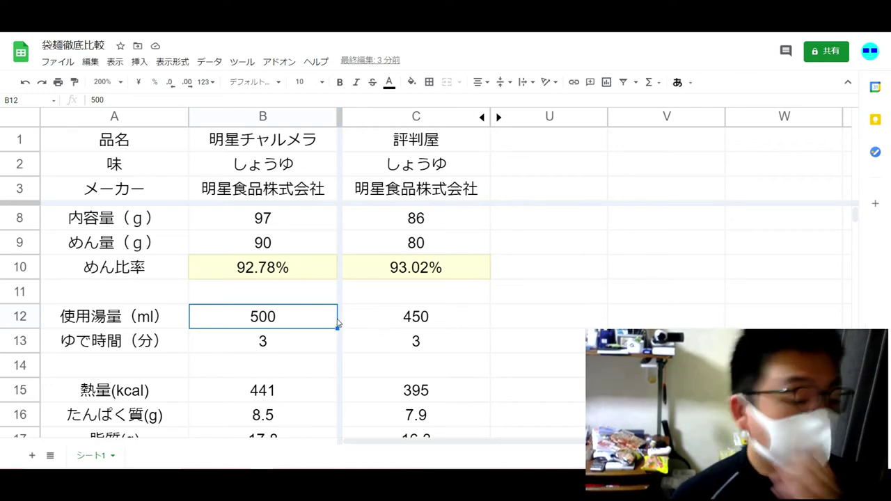
{"action": "left_click", "coordinate": [403, 326]}
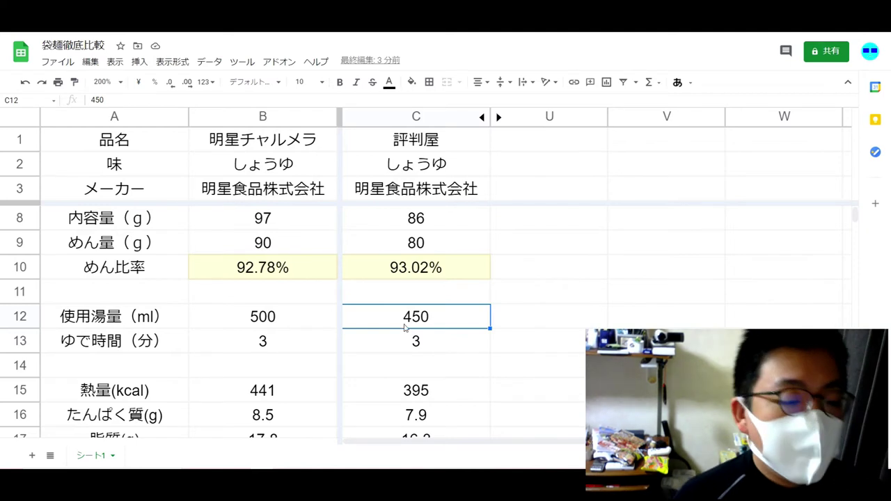
Step: Compare the 熱量 and たんぱく質 of the two products in rows 15 and 16
{"action": "scroll", "coordinate": [404, 334], "scroll_direction": "down", "scroll_amount": 3}
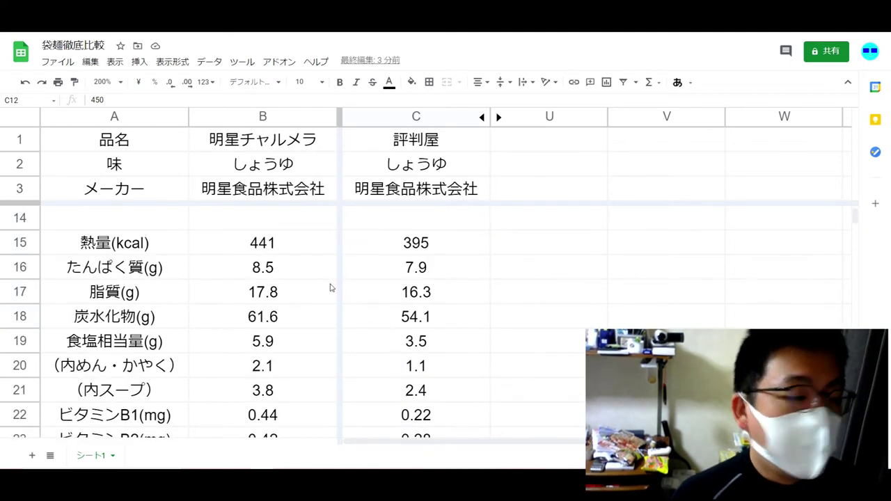
{"action": "left_click", "coordinate": [307, 243]}
{"action": "left_click", "coordinate": [428, 243]}
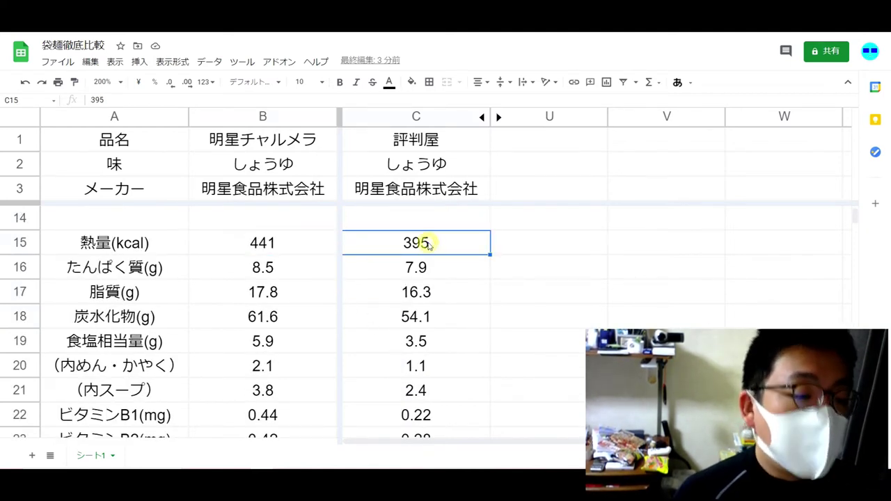
{"action": "left_click", "coordinate": [316, 243]}
{"action": "key", "text": "Right"}
{"action": "key", "text": "Down"}
{"action": "key", "text": "Left"}
{"action": "key", "text": "Right"}
Step: Compare the 脂質 and 炭水化物 of the two products in rows 17 and 18
{"action": "key", "text": "Down"}
{"action": "key", "text": "Left"}
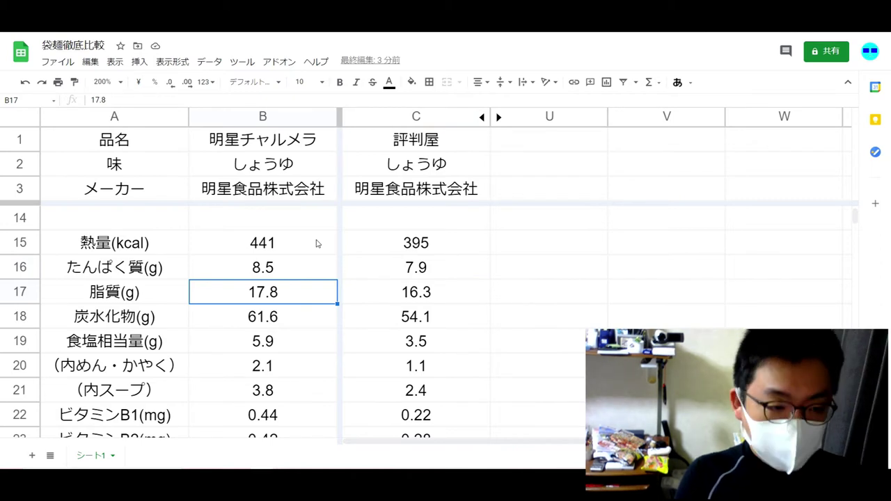
{"action": "key", "text": "Down"}
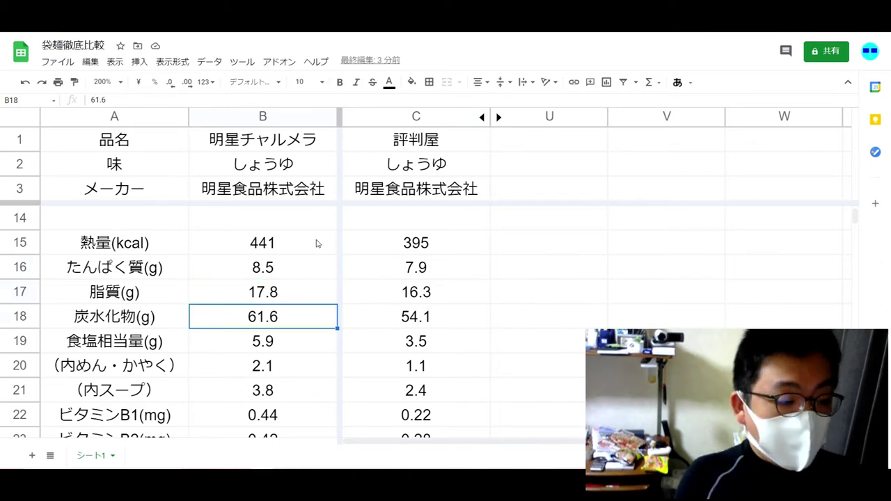
{"action": "key", "text": "Right"}
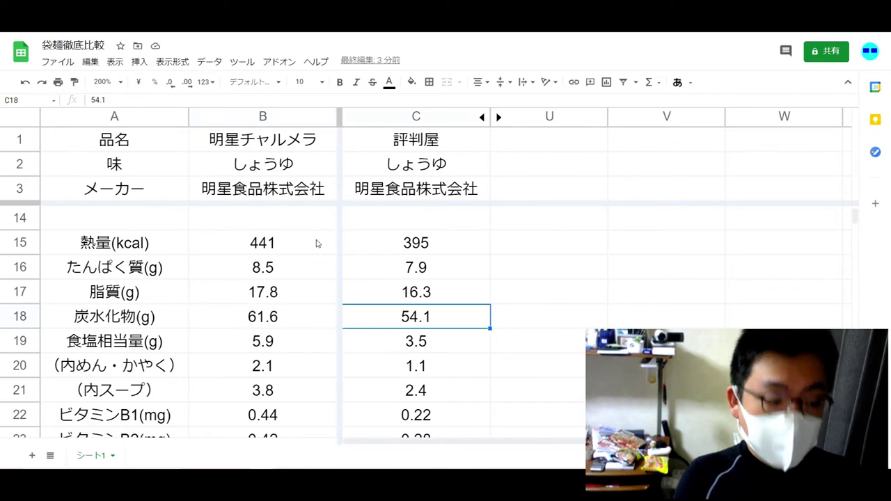
Step: Compare the 食塩相当量 of both products, including the めん・かやく and スープ portions, in rows 19 to 21
{"action": "key", "text": "Down"}
{"action": "key", "text": "Left"}
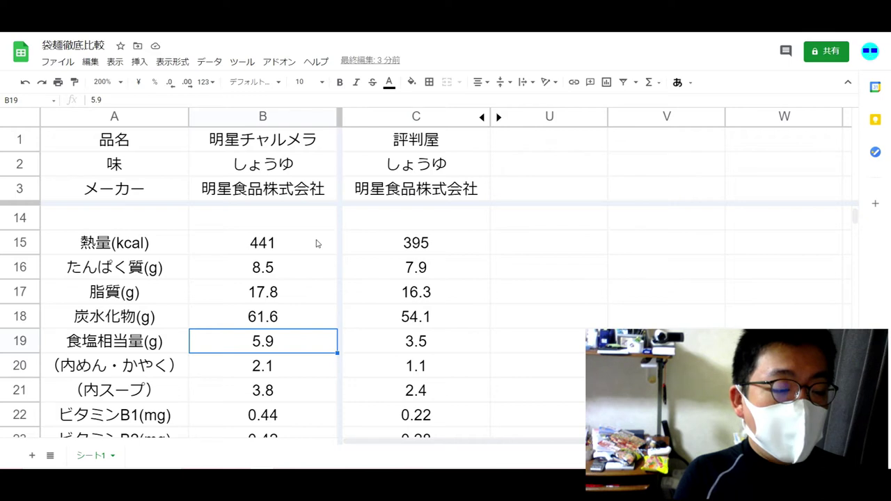
{"action": "key", "text": "Down"}
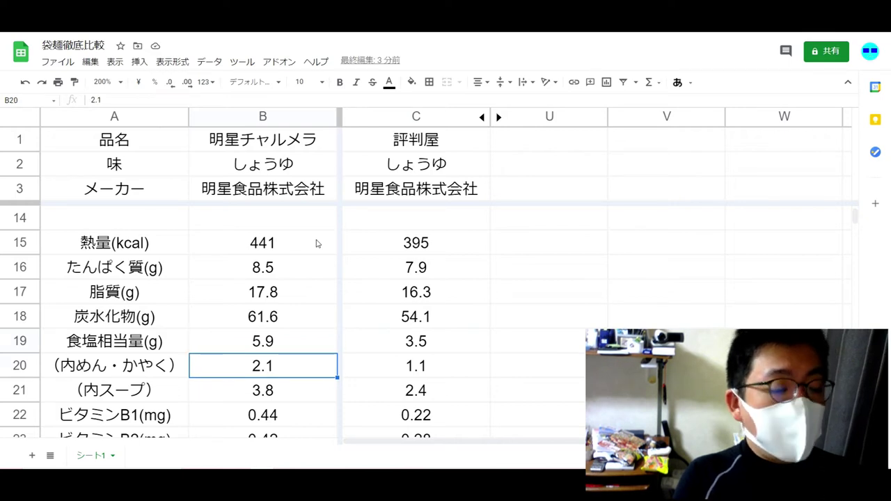
{"action": "key", "text": "Right"}
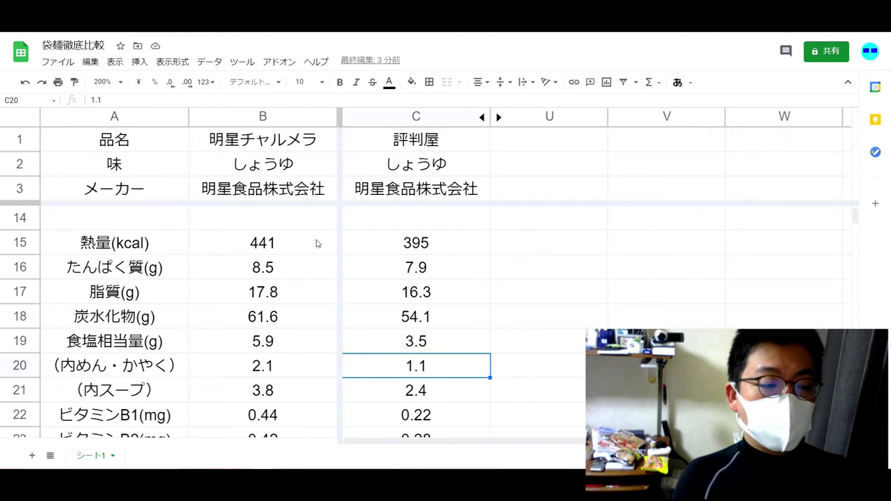
{"action": "key", "text": "Down"}
{"action": "key", "text": "Left"}
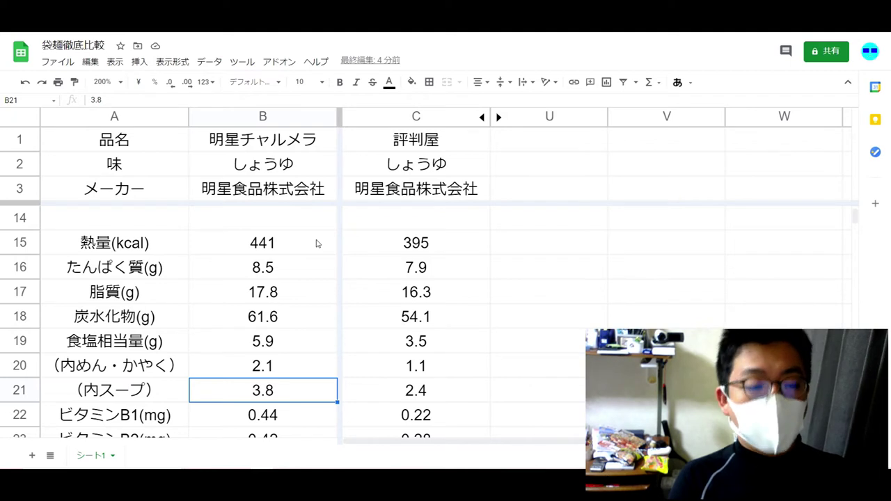
{"action": "key", "text": "Right"}
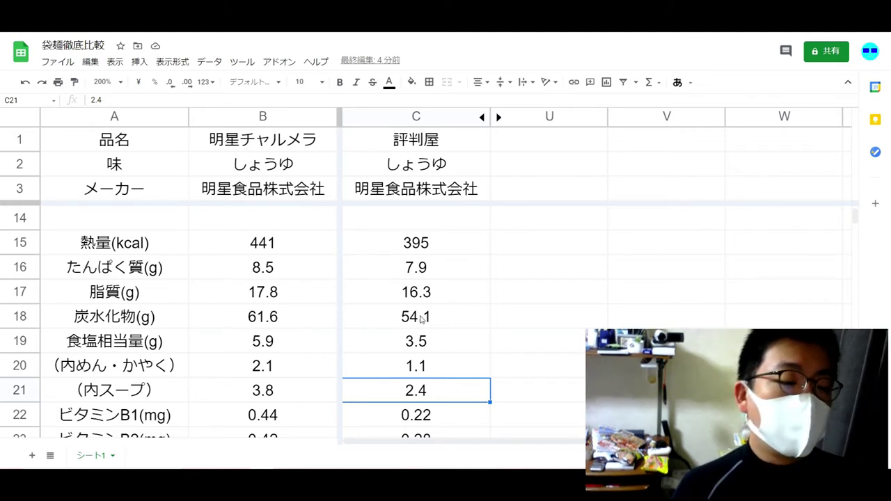
Step: Compare the ビタミンB1 and ビタミンB2 of 明星チャルメラ and 評判屋 in rows 22 and 23
{"action": "scroll", "coordinate": [420, 319], "scroll_direction": "down", "scroll_amount": 2}
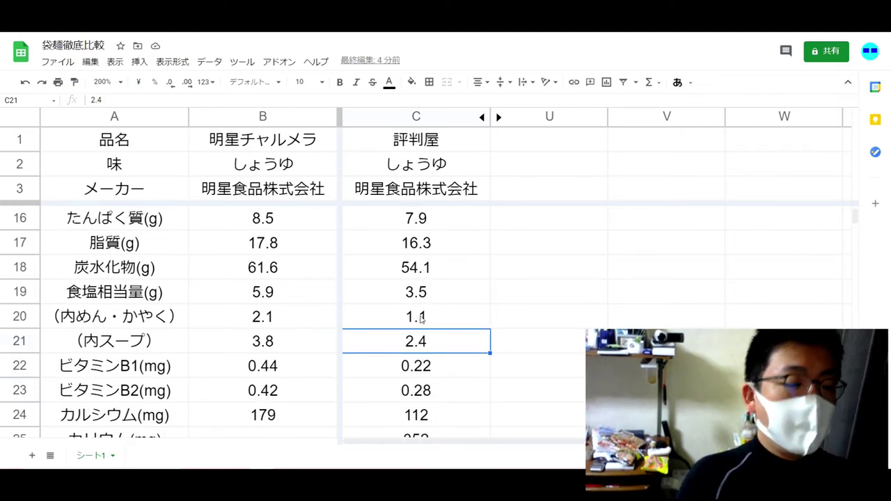
{"action": "key", "text": "Down"}
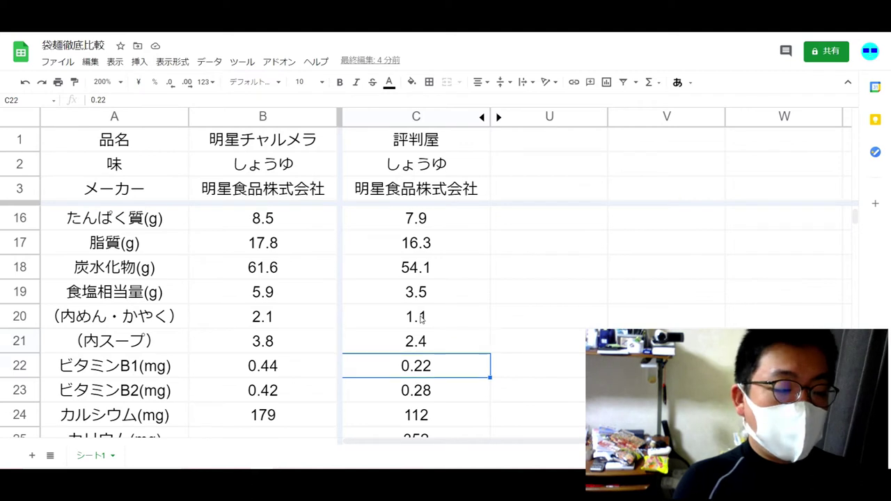
{"action": "key", "text": "Left"}
{"action": "key", "text": "Right"}
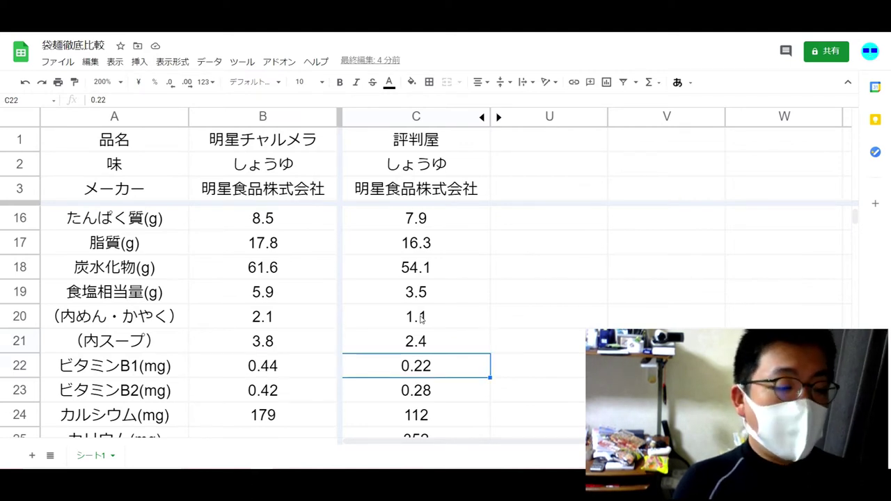
{"action": "key", "text": "Down"}
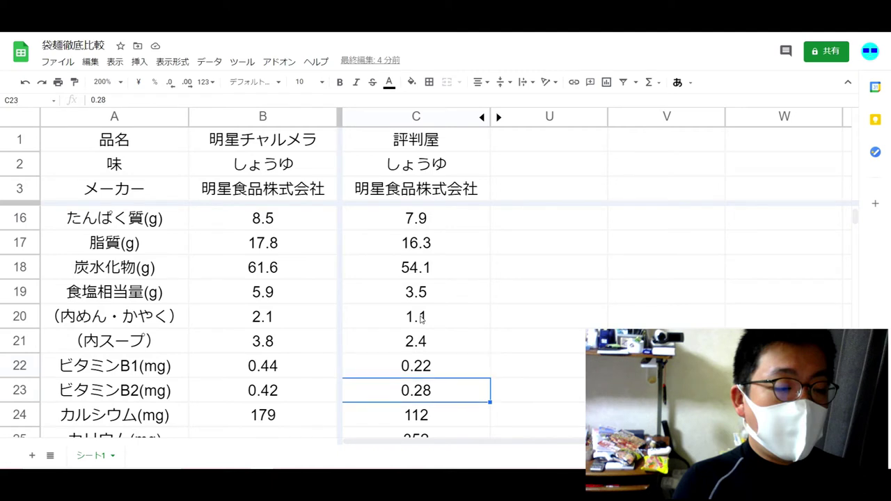
{"action": "key", "text": "Left"}
Step: Compare the カルシウム of both products in row 24 and check the カリウム of 評判屋 in row 25
{"action": "key", "text": "Down"}
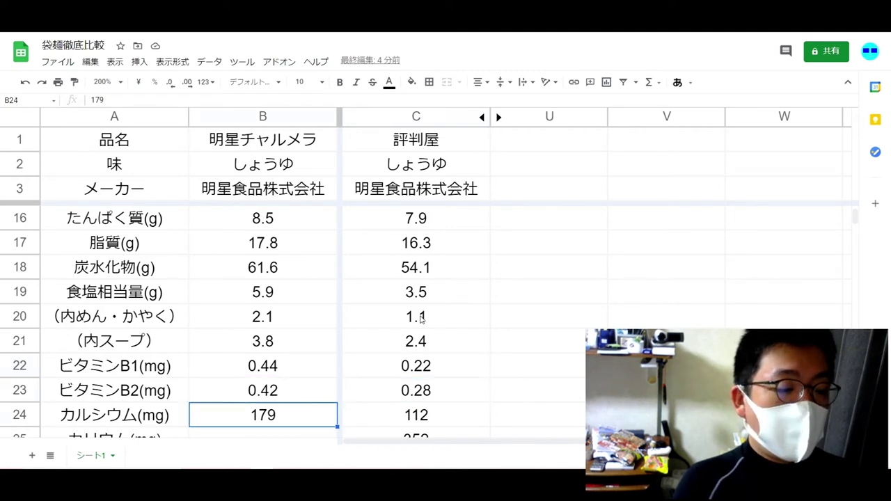
{"action": "key", "text": "Right"}
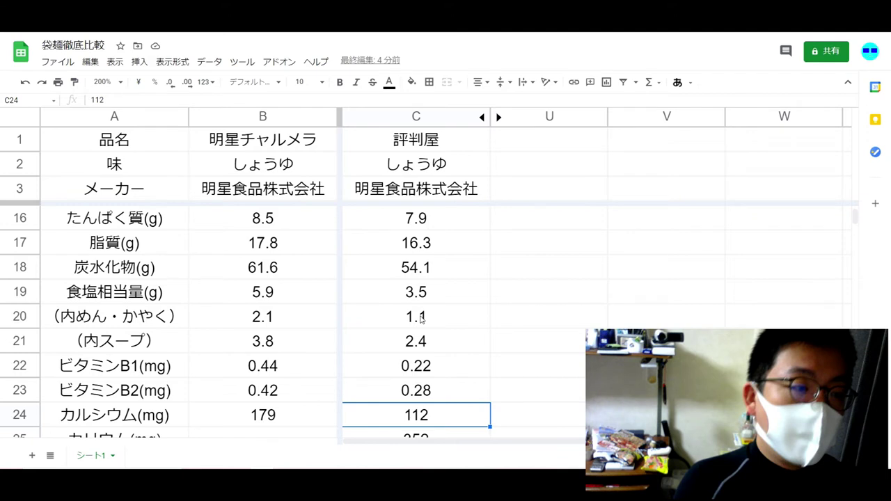
{"action": "key", "text": "Down"}
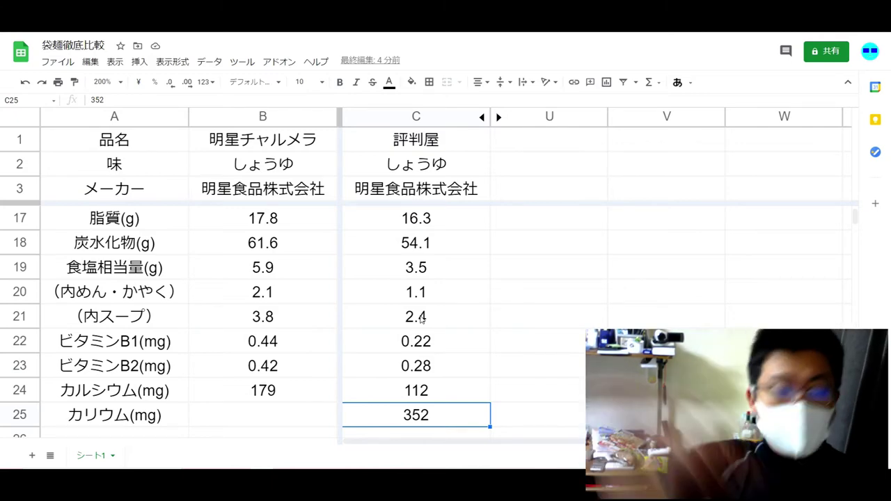
Step: Select the JASマーク entries of both products in row 27 to compare them
{"action": "scroll", "coordinate": [353, 340], "scroll_direction": "down", "scroll_amount": 2}
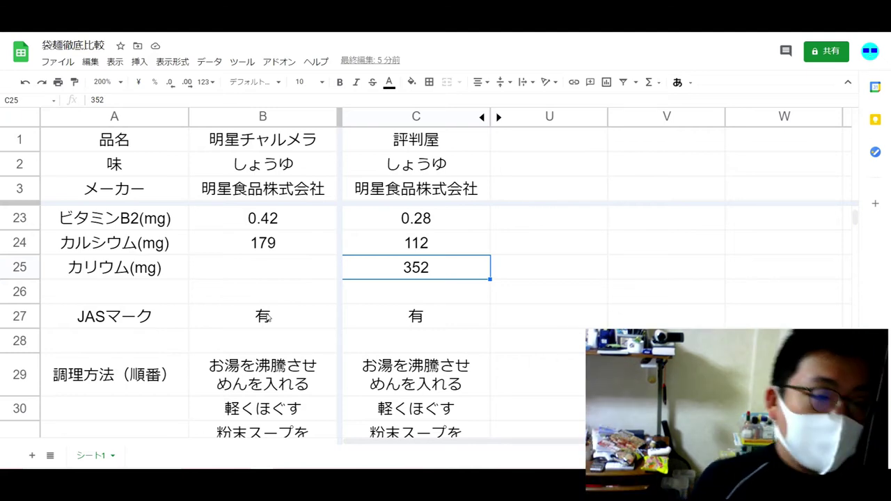
{"action": "left_click", "coordinate": [269, 318]}
{"action": "left_click", "coordinate": [397, 312], "text": "shift"}
Step: Compare the 調理方法（順番） of 明星チャルメラ and 評判屋 from row 29 through the finishing spice step in row 35
{"action": "scroll", "coordinate": [399, 319], "scroll_direction": "down", "scroll_amount": 1}
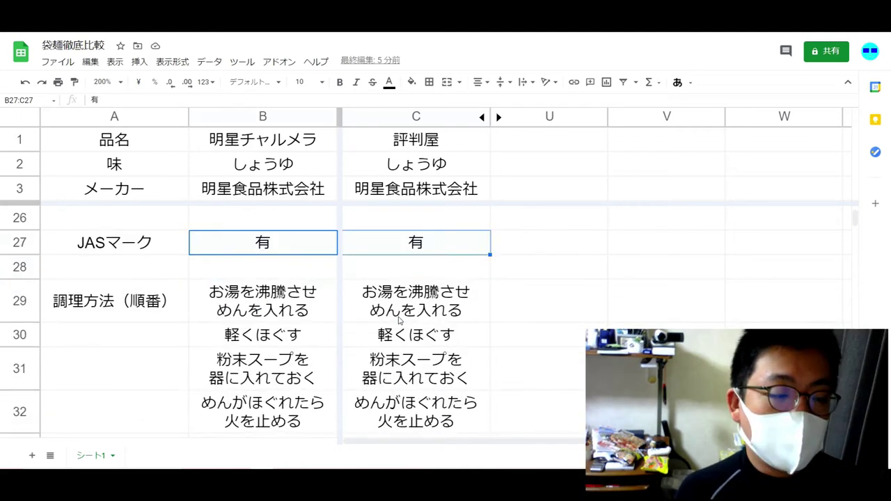
{"action": "left_click", "coordinate": [321, 305]}
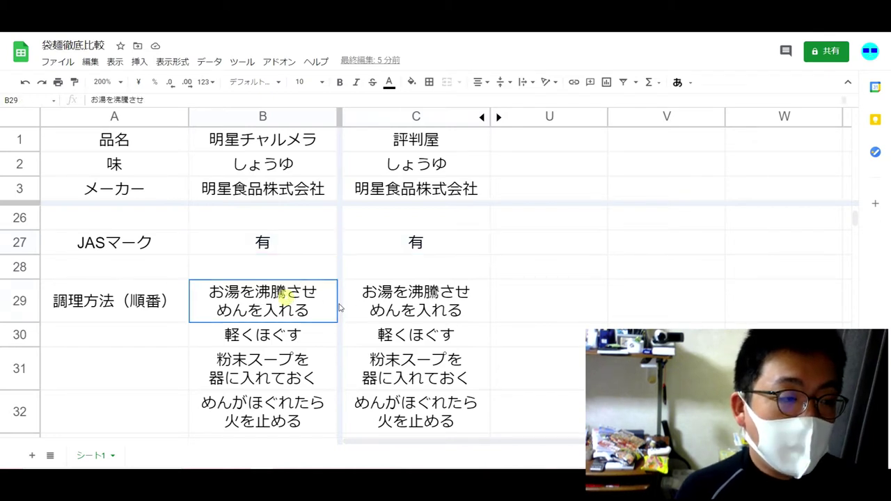
{"action": "left_click", "coordinate": [410, 303], "text": "shift"}
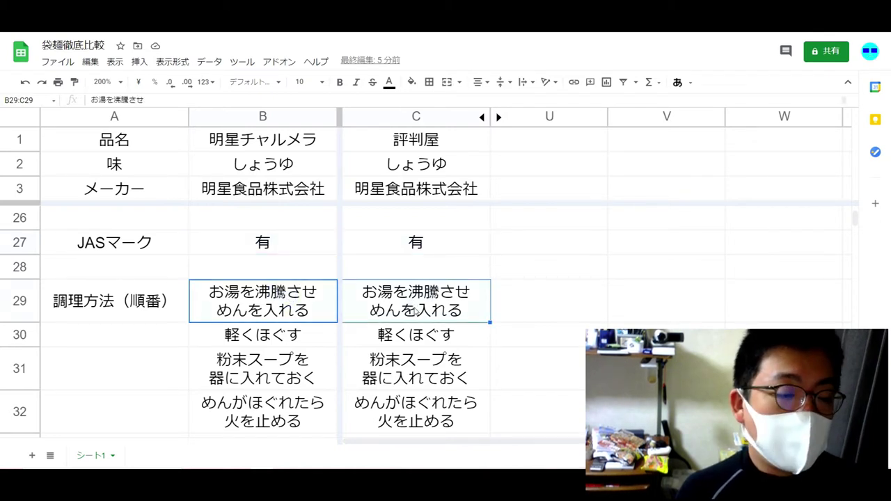
{"action": "scroll", "coordinate": [415, 312], "scroll_direction": "down", "scroll_amount": 3}
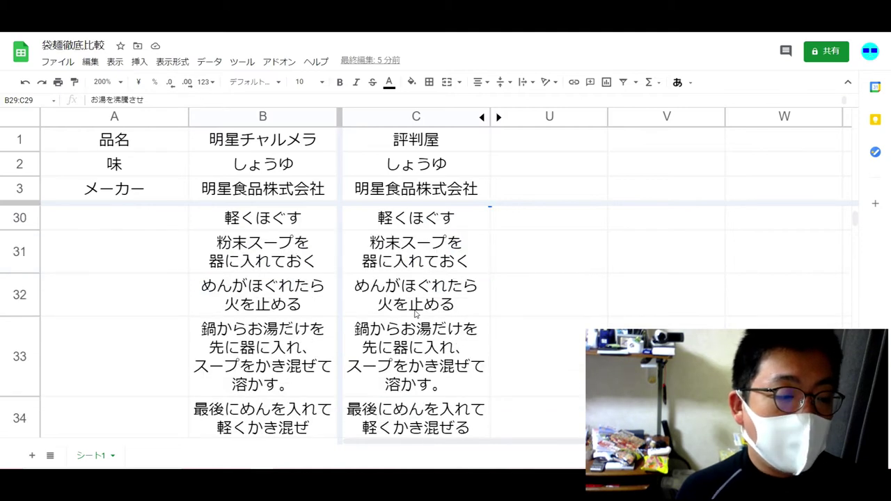
{"action": "scroll", "coordinate": [416, 314], "scroll_direction": "down", "scroll_amount": 1}
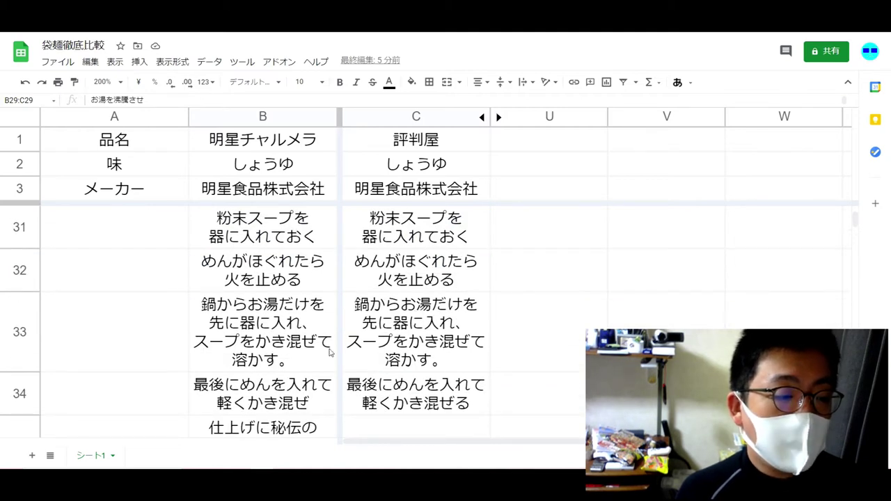
{"action": "scroll", "coordinate": [411, 342], "scroll_direction": "down", "scroll_amount": 1}
{"action": "scroll", "coordinate": [411, 342], "scroll_direction": "down", "scroll_amount": 2}
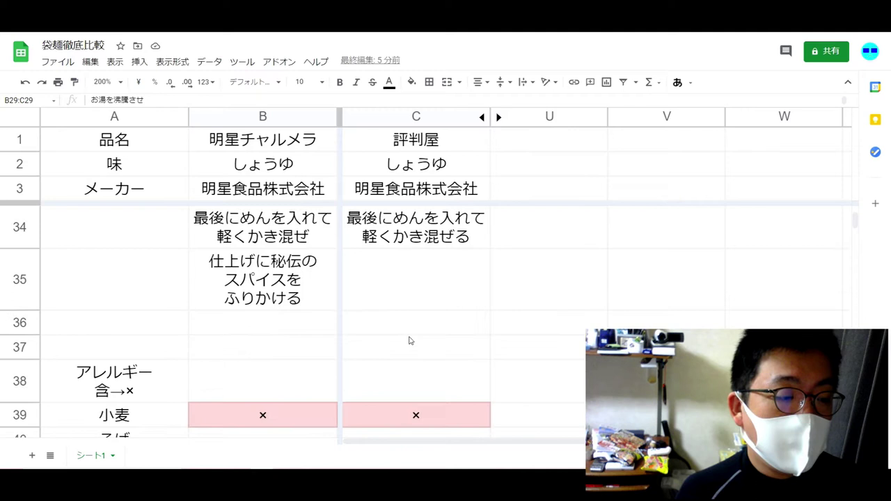
{"action": "left_click", "coordinate": [425, 290]}
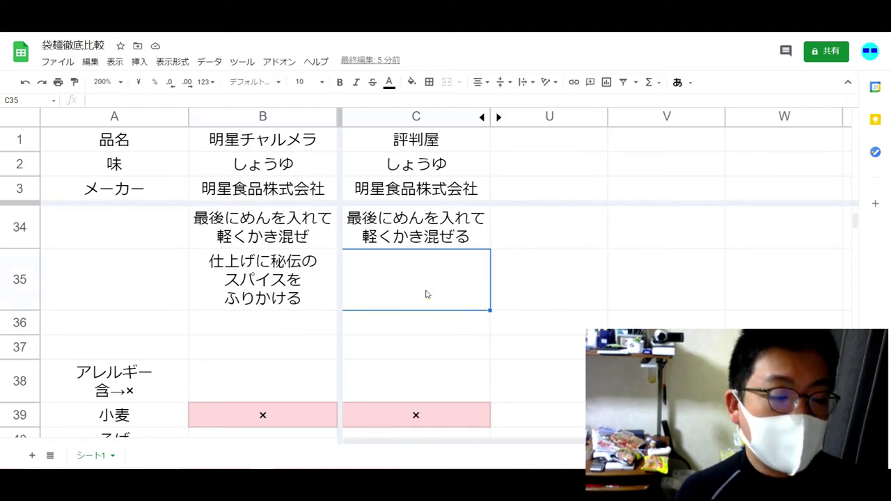
Step: Compare the allergen marks of 明星チャルメラ and 評判屋 from 小麦 in row 39 through 牛肉 in row 48
{"action": "scroll", "coordinate": [427, 294], "scroll_direction": "down", "scroll_amount": 2}
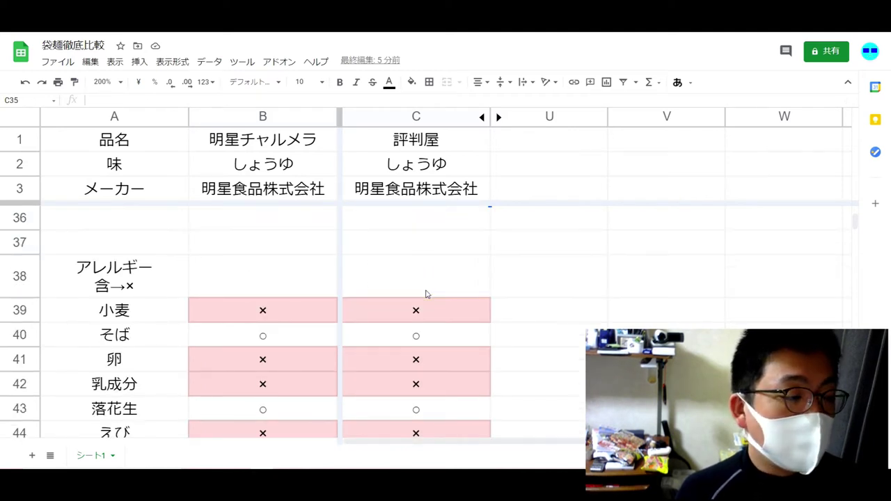
{"action": "scroll", "coordinate": [427, 294], "scroll_direction": "down", "scroll_amount": 3}
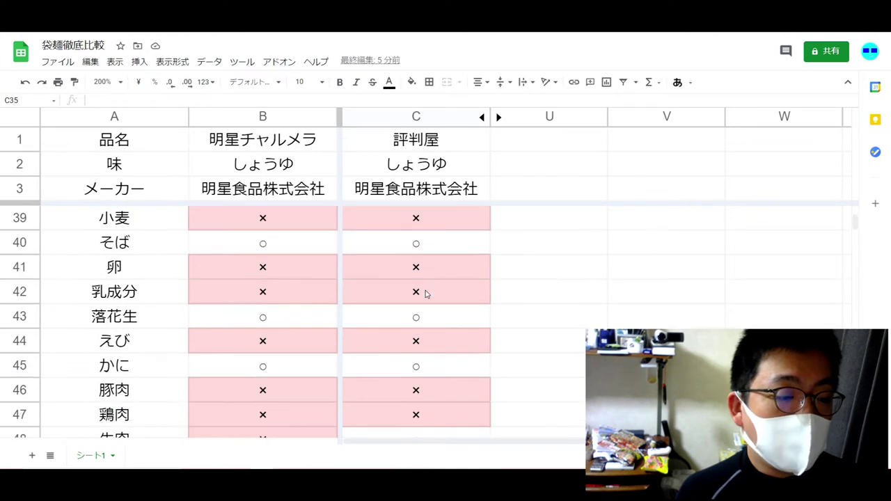
{"action": "scroll", "coordinate": [425, 292], "scroll_direction": "up", "scroll_amount": 1}
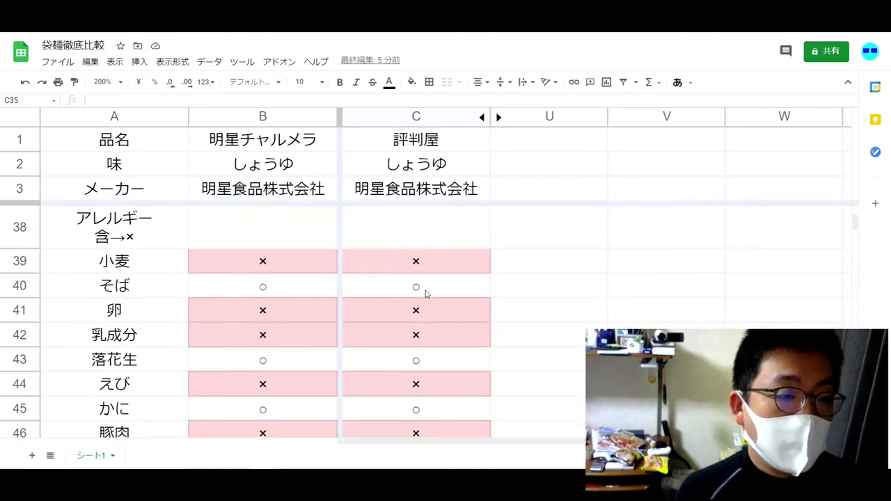
{"action": "scroll", "coordinate": [423, 293], "scroll_direction": "down", "scroll_amount": 4}
{"action": "left_click", "coordinate": [293, 365]}
{"action": "left_click", "coordinate": [397, 365]}
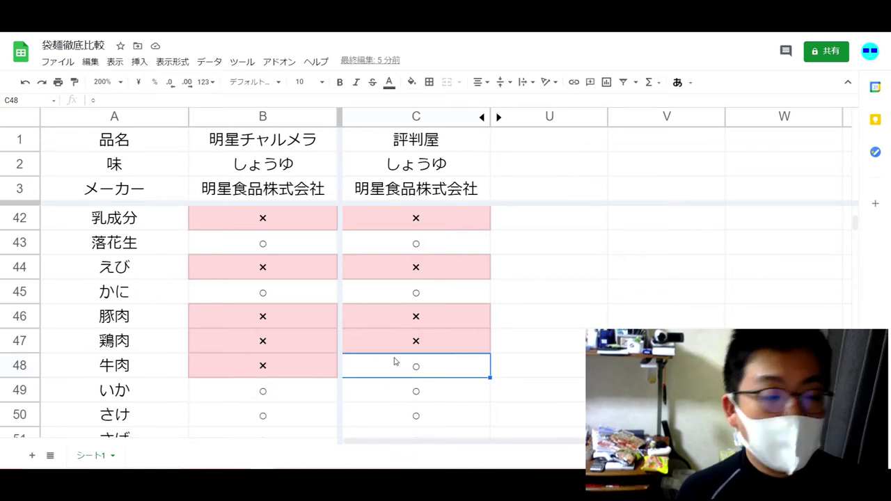
{"action": "scroll", "coordinate": [394, 361], "scroll_direction": "up", "scroll_amount": 3}
{"action": "scroll", "coordinate": [395, 355], "scroll_direction": "down", "scroll_amount": 1}
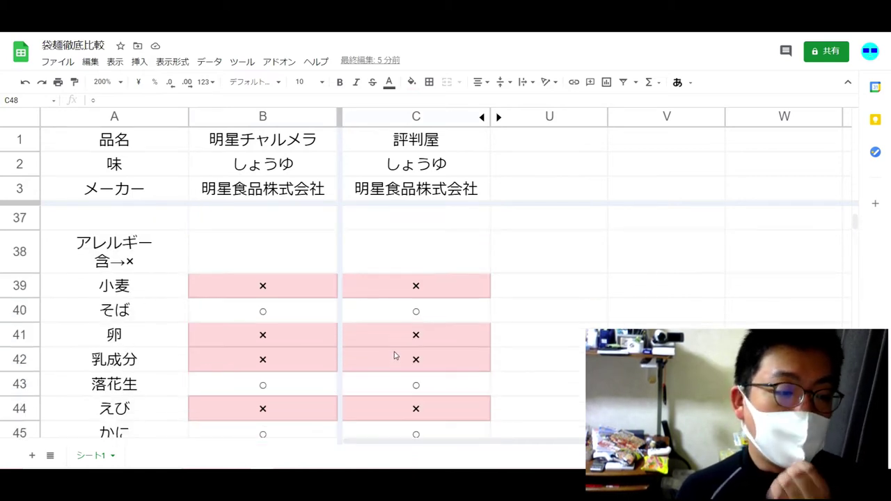
Step: Compare the ごま allergen marks of 評判屋 and 明星チャルメラ in row 59
{"action": "scroll", "coordinate": [394, 355], "scroll_direction": "down", "scroll_amount": 5}
{"action": "scroll", "coordinate": [395, 351], "scroll_direction": "down", "scroll_amount": 3}
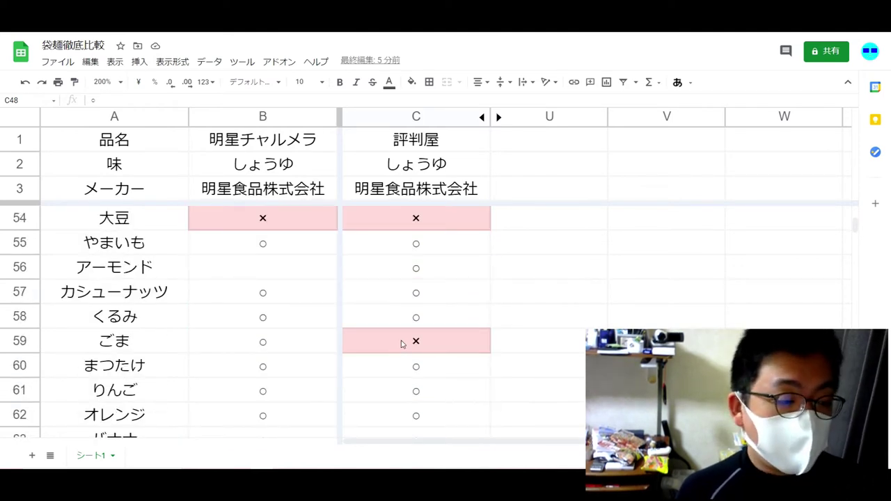
{"action": "left_click", "coordinate": [397, 344]}
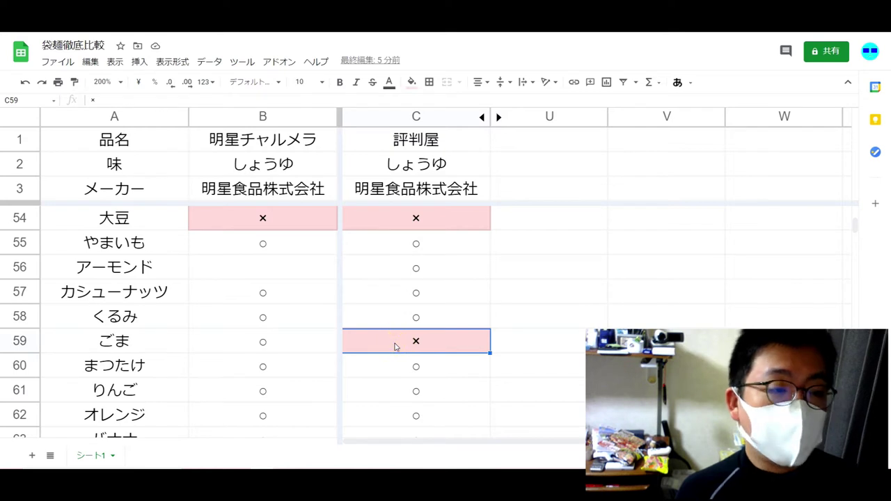
{"action": "left_click", "coordinate": [299, 343]}
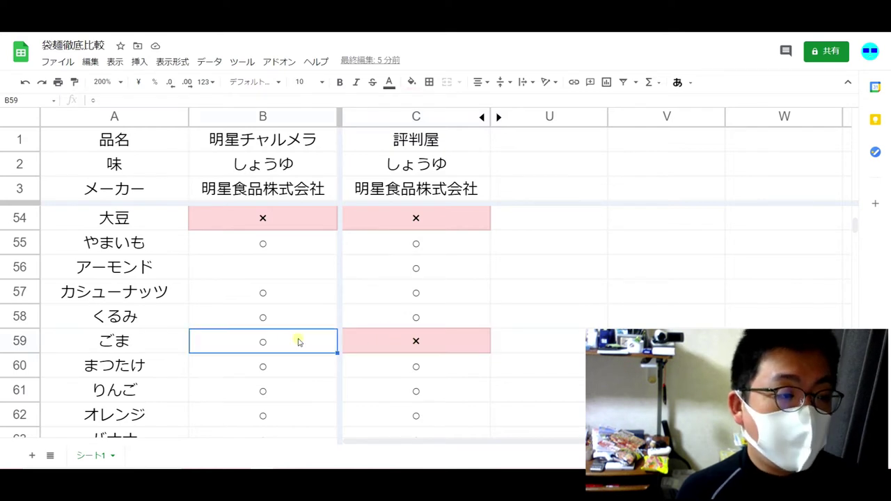
Step: Compare the ゼラチン marks of both products in row 66 and select their おすすめトッピング entries in rows 69 and 70
{"action": "scroll", "coordinate": [387, 340], "scroll_direction": "down", "scroll_amount": 4}
{"action": "left_click", "coordinate": [405, 341]}
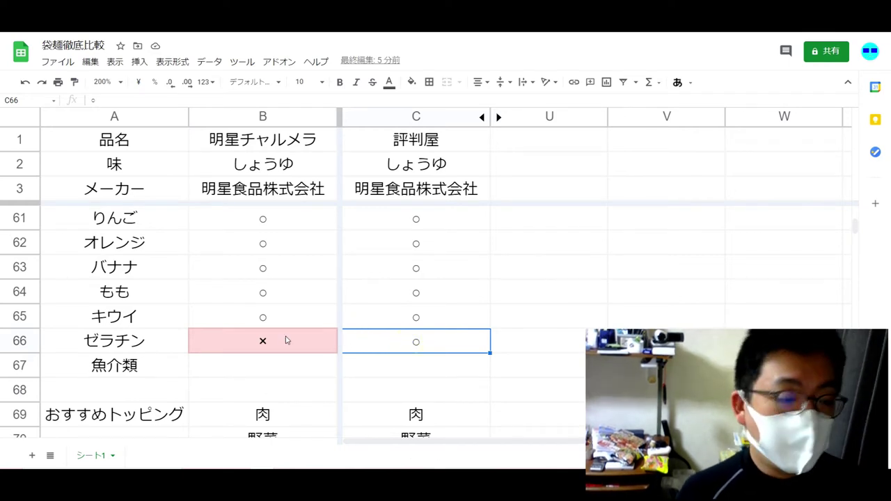
{"action": "scroll", "coordinate": [297, 323], "scroll_direction": "down", "scroll_amount": 2}
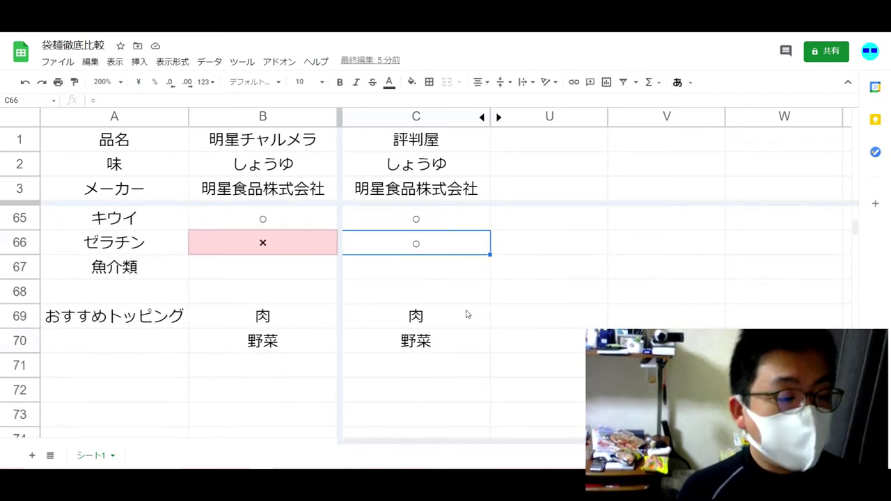
{"action": "left_click_drag", "start_coordinate": [462, 319], "coordinate": [313, 338]}
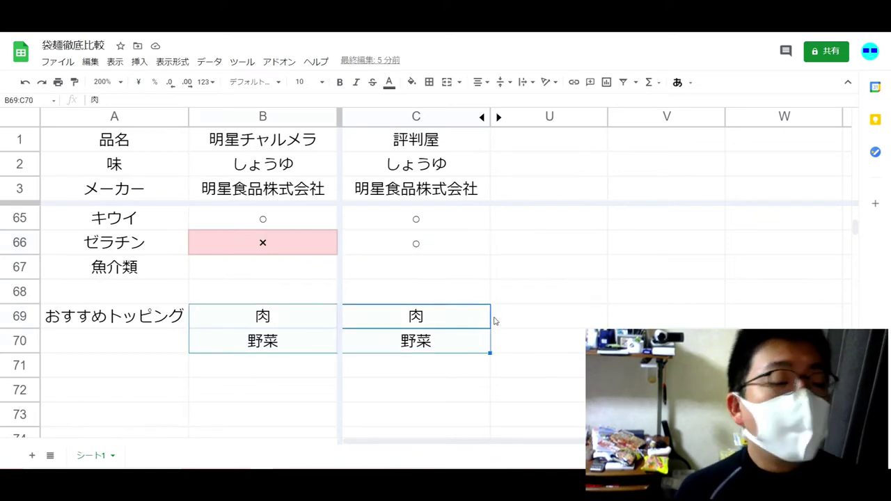
Step: Review the 明星チャルメラ and 評判屋 comparison again from 税抜価格 in row 4 through the cooking steps in row 35
{"action": "scroll", "coordinate": [453, 333], "scroll_direction": "up", "scroll_amount": 15}
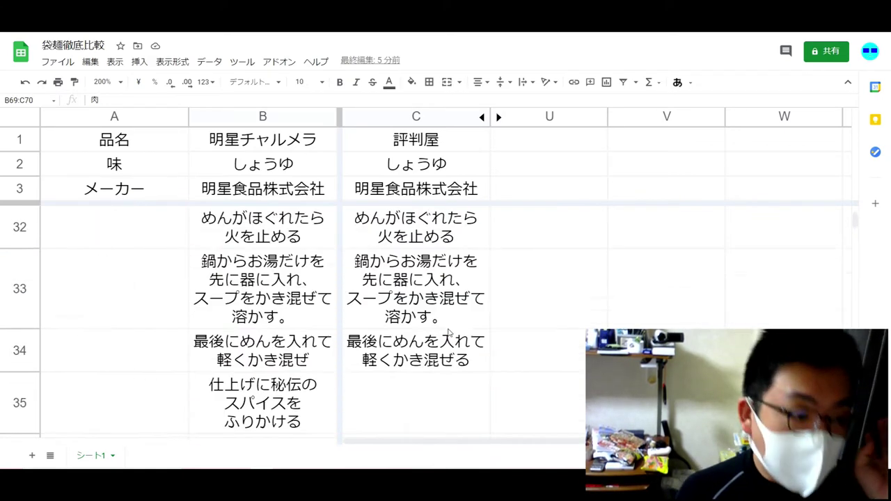
{"action": "scroll", "coordinate": [449, 331], "scroll_direction": "up", "scroll_amount": 12}
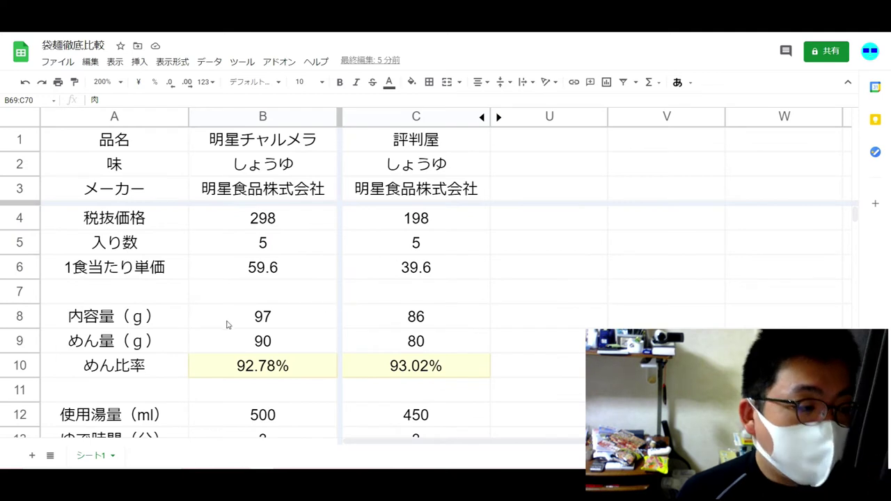
{"action": "scroll", "coordinate": [202, 324], "scroll_direction": "down", "scroll_amount": 5}
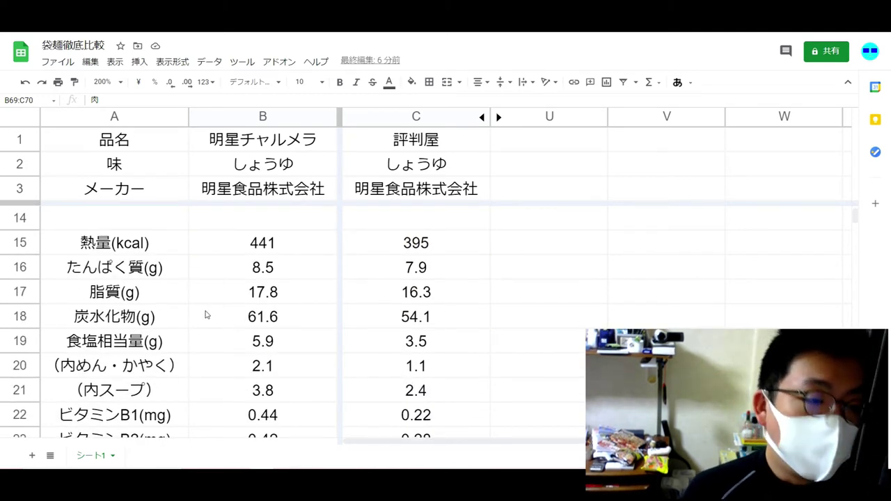
{"action": "scroll", "coordinate": [205, 316], "scroll_direction": "up", "scroll_amount": 4}
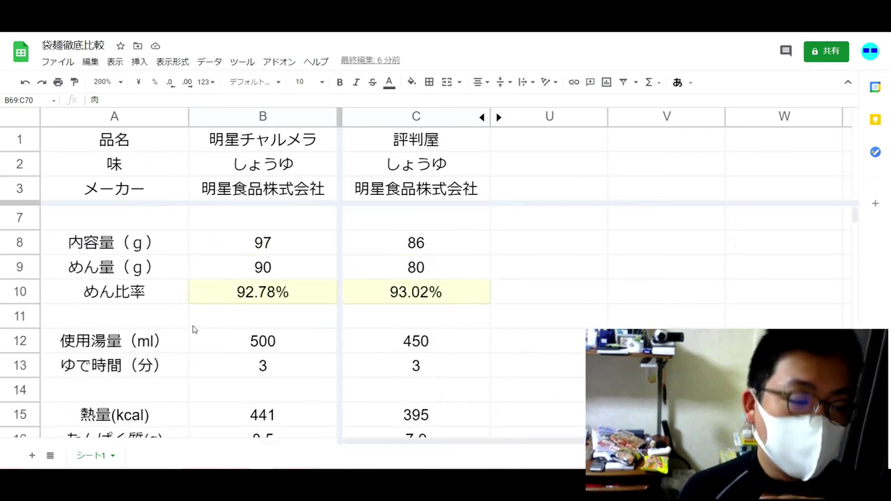
{"action": "scroll", "coordinate": [223, 309], "scroll_direction": "down", "scroll_amount": 1}
{"action": "scroll", "coordinate": [223, 310], "scroll_direction": "down", "scroll_amount": 3}
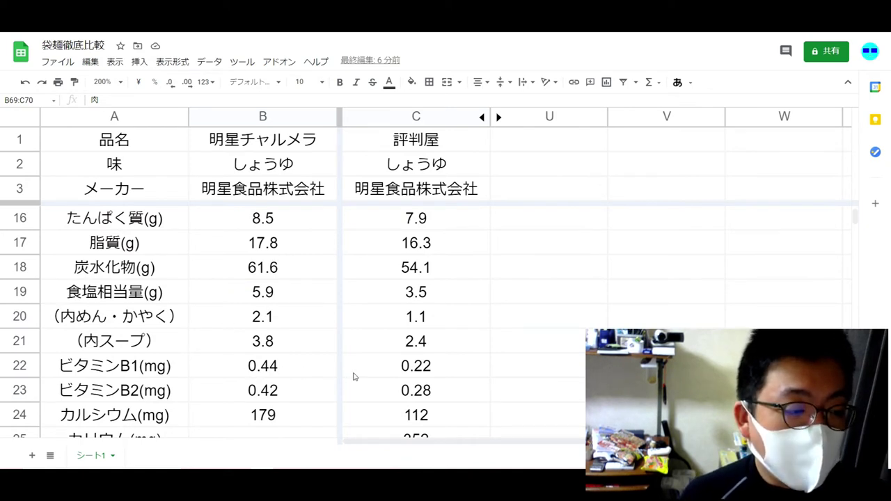
{"action": "scroll", "coordinate": [423, 385], "scroll_direction": "down", "scroll_amount": 1}
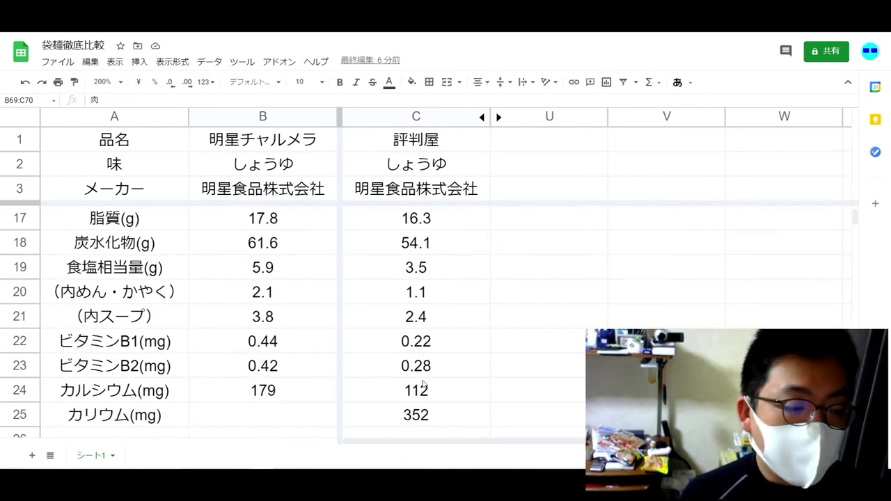
{"action": "scroll", "coordinate": [422, 376], "scroll_direction": "down", "scroll_amount": 4}
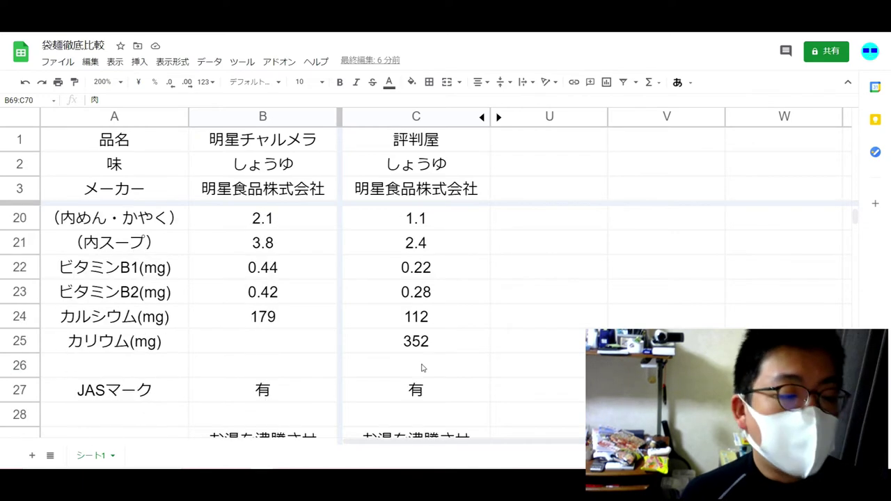
{"action": "scroll", "coordinate": [421, 371], "scroll_direction": "down", "scroll_amount": 3}
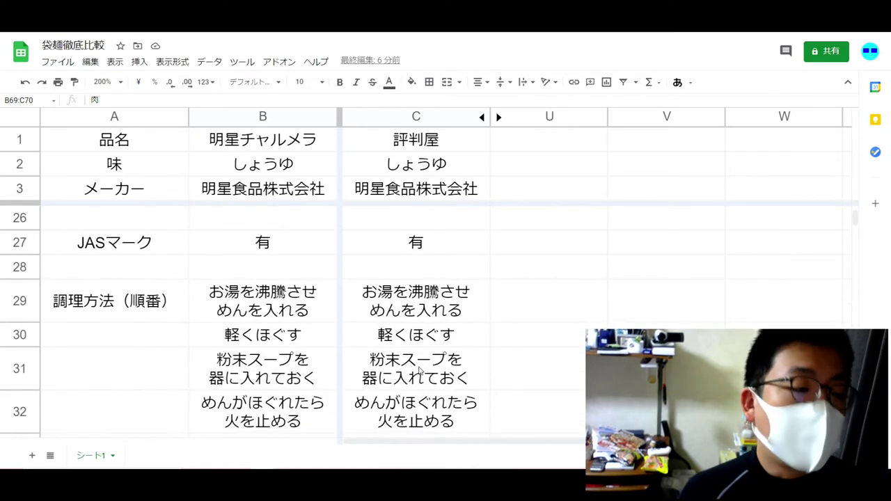
{"action": "scroll", "coordinate": [417, 373], "scroll_direction": "down", "scroll_amount": 3}
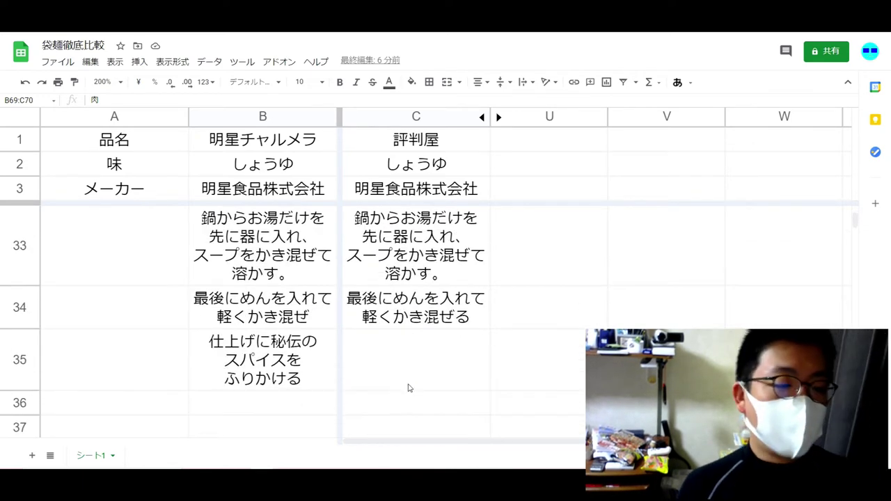
{"action": "scroll", "coordinate": [406, 388], "scroll_direction": "up", "scroll_amount": 3}
{"action": "scroll", "coordinate": [407, 388], "scroll_direction": "up", "scroll_amount": 10}
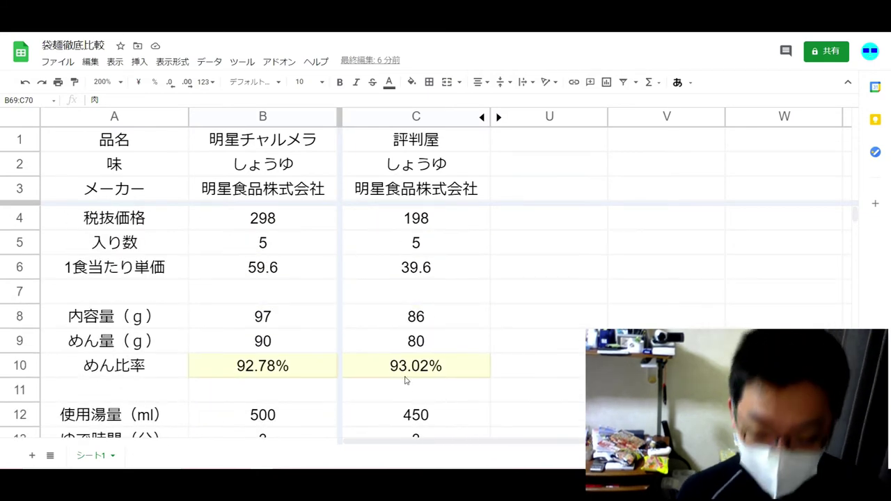
Step: Unhide the hidden product columns between columns C and U
{"action": "left_click_drag", "start_coordinate": [533, 120], "coordinate": [473, 117]}
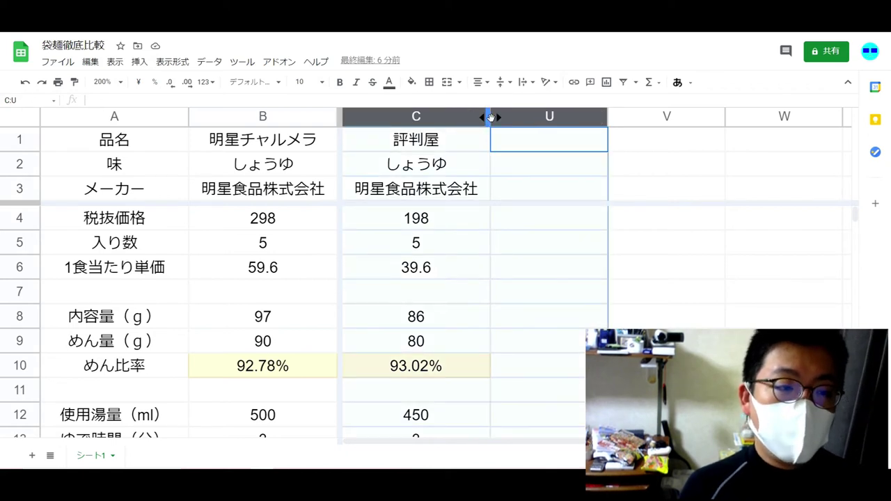
{"action": "right_click", "coordinate": [491, 118]}
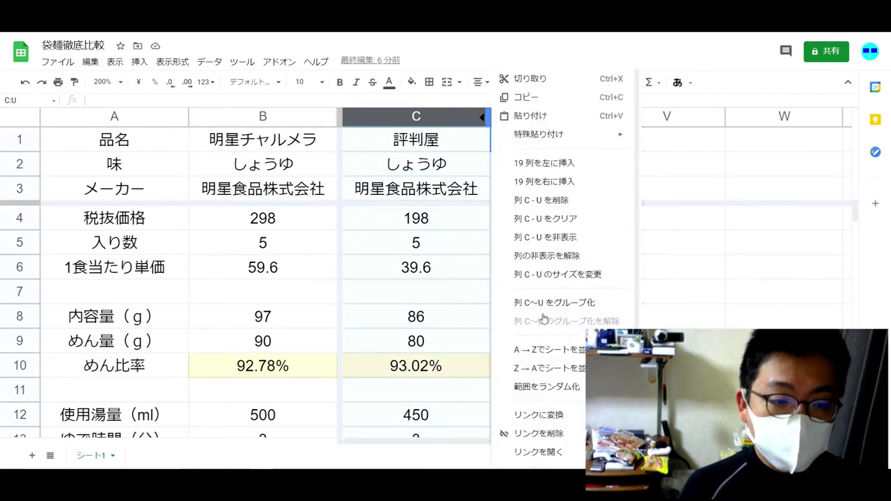
{"action": "left_click", "coordinate": [546, 256]}
{"action": "key", "text": "Down"}
{"action": "key", "text": "Down"}
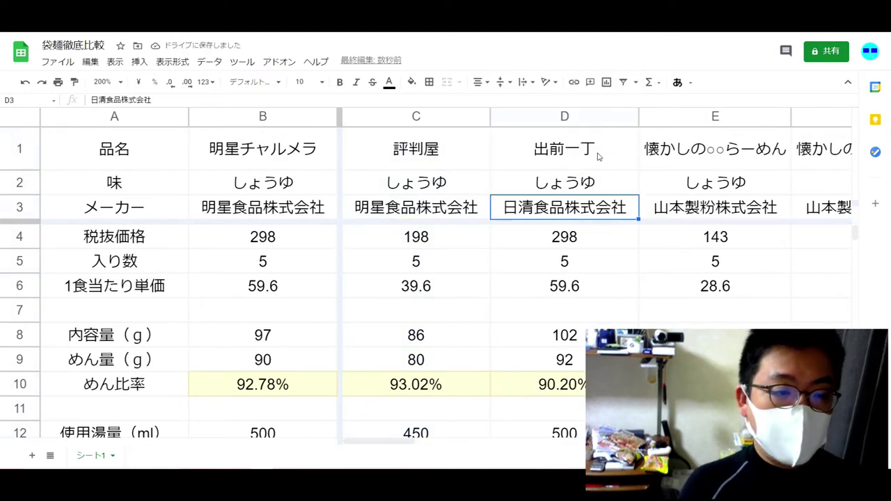
{"action": "key", "text": "Down"}
{"action": "key", "text": "Down"}
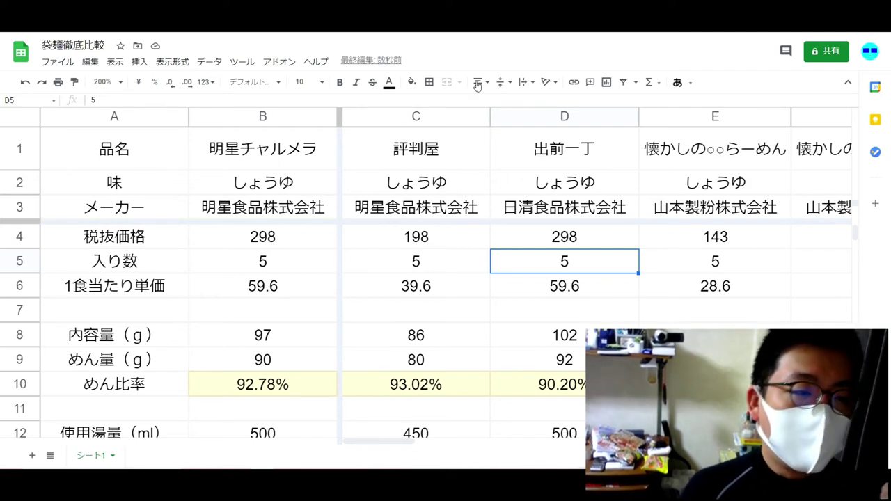
Step: Hide column C, which holds 評判屋, so that 出前一丁 sits beside 明星チャルメラ
{"action": "left_click", "coordinate": [449, 117]}
{"action": "right_click", "coordinate": [451, 117]}
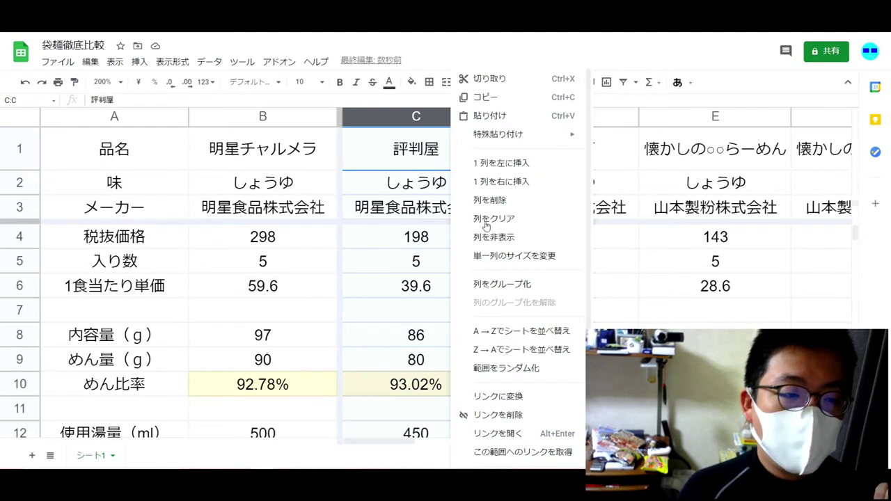
{"action": "left_click", "coordinate": [509, 238]}
Step: Compare the 税抜価格, 入り数 and 1食当たり単価 of 明星チャルメラ and 出前一丁 in rows 4 to 6
{"action": "left_click", "coordinate": [441, 234]}
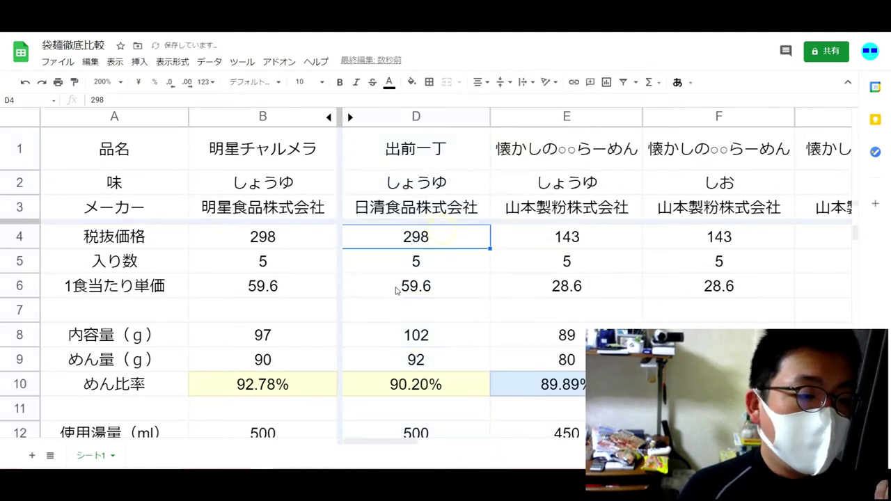
{"action": "left_click", "coordinate": [273, 246]}
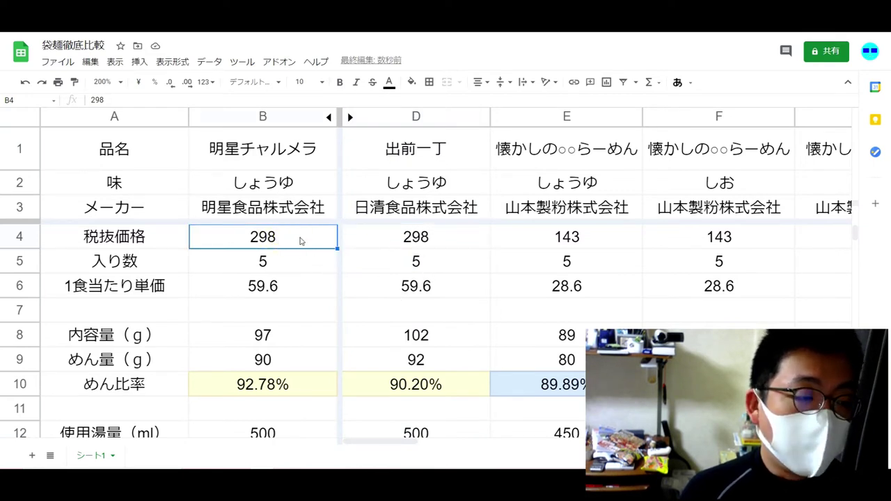
{"action": "left_click", "coordinate": [409, 242]}
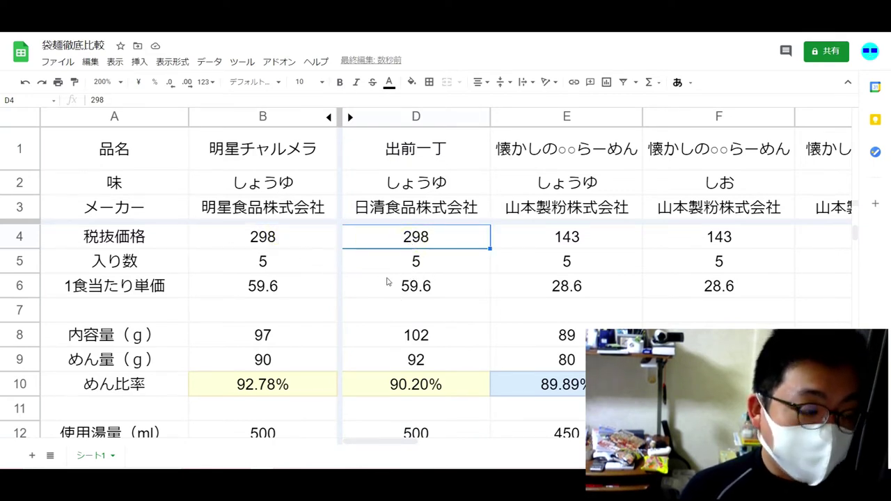
{"action": "left_click", "coordinate": [277, 268]}
{"action": "left_click", "coordinate": [412, 270]}
{"action": "left_click", "coordinate": [401, 287]}
{"action": "left_click", "coordinate": [270, 286]}
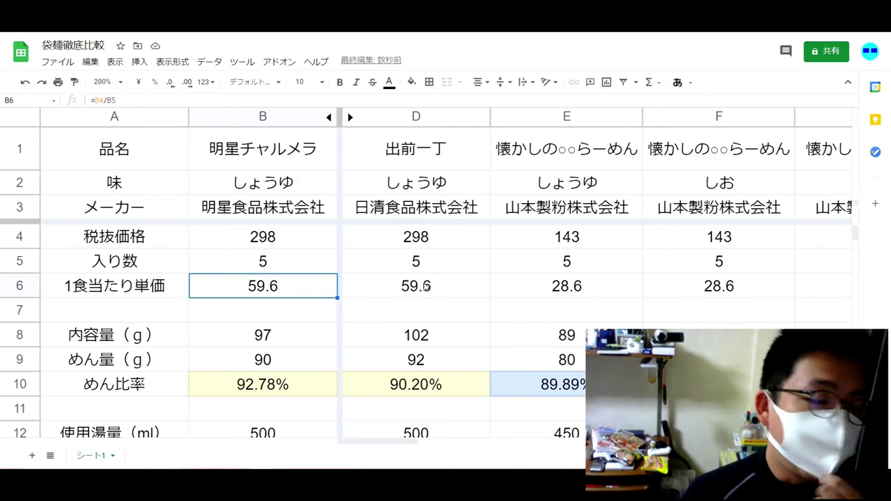
Step: Compare the 内容量, めん量 and めん比率 of 明星チャルメラ and 出前一丁 in rows 8 to 10
{"action": "scroll", "coordinate": [427, 288], "scroll_direction": "down", "scroll_amount": 3}
{"action": "left_click", "coordinate": [309, 268]}
{"action": "left_click", "coordinate": [418, 272]}
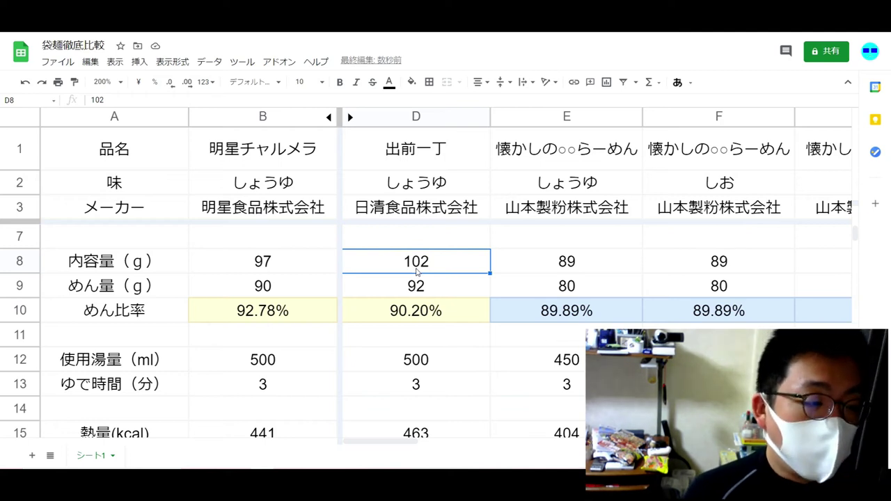
{"action": "left_click", "coordinate": [411, 290]}
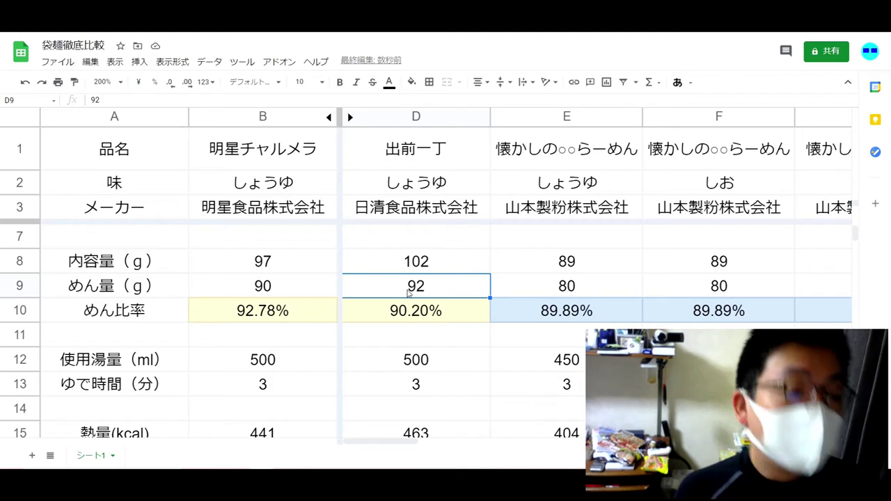
{"action": "left_click", "coordinate": [404, 315]}
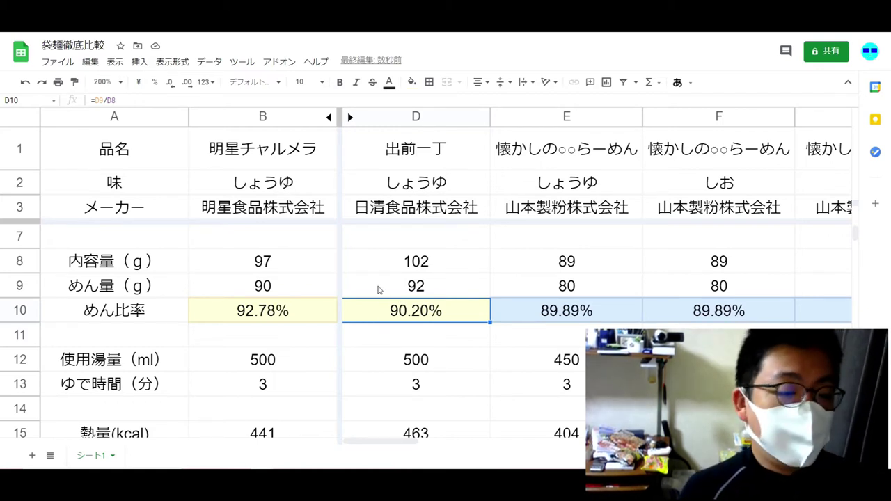
{"action": "scroll", "coordinate": [385, 293], "scroll_direction": "down", "scroll_amount": 1}
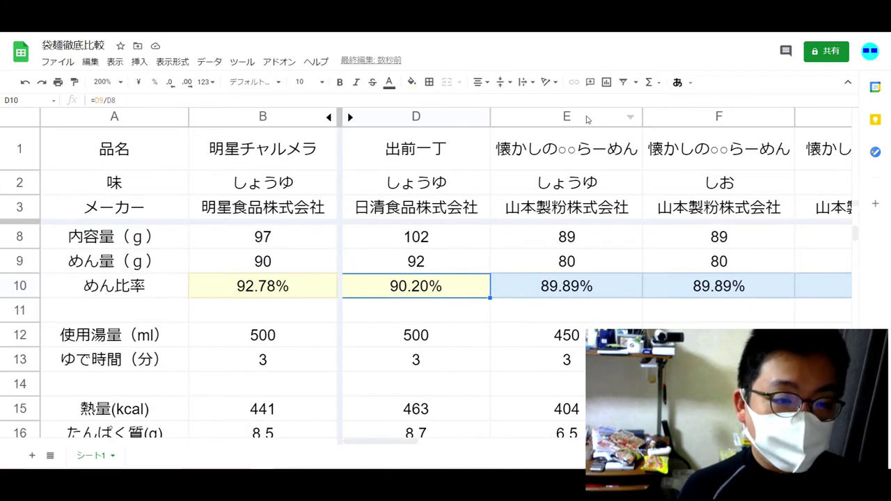
{"action": "scroll", "coordinate": [407, 314], "scroll_direction": "down", "scroll_amount": 1}
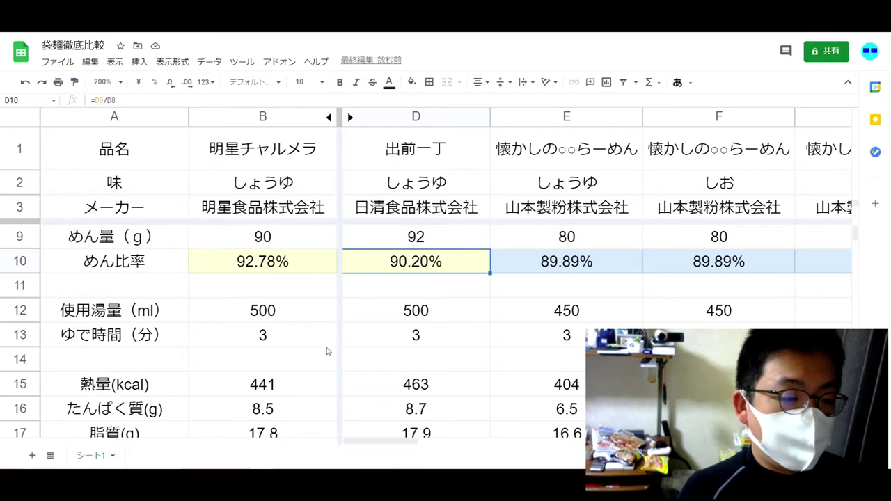
Step: Compare the calories, protein, fat, carbohydrates and salt content of 明星チャルメラ and 出前一丁 in rows 15 to 21
{"action": "scroll", "coordinate": [310, 342], "scroll_direction": "down", "scroll_amount": 5}
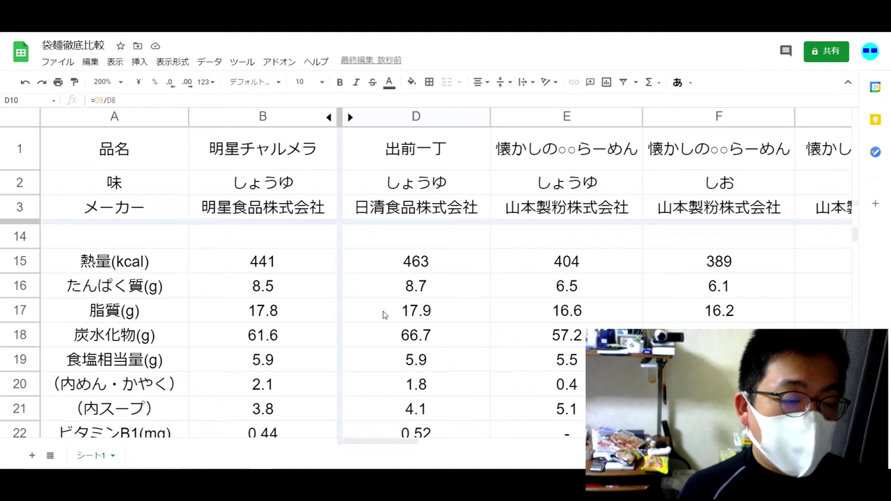
{"action": "scroll", "coordinate": [349, 336], "scroll_direction": "down", "scroll_amount": 1}
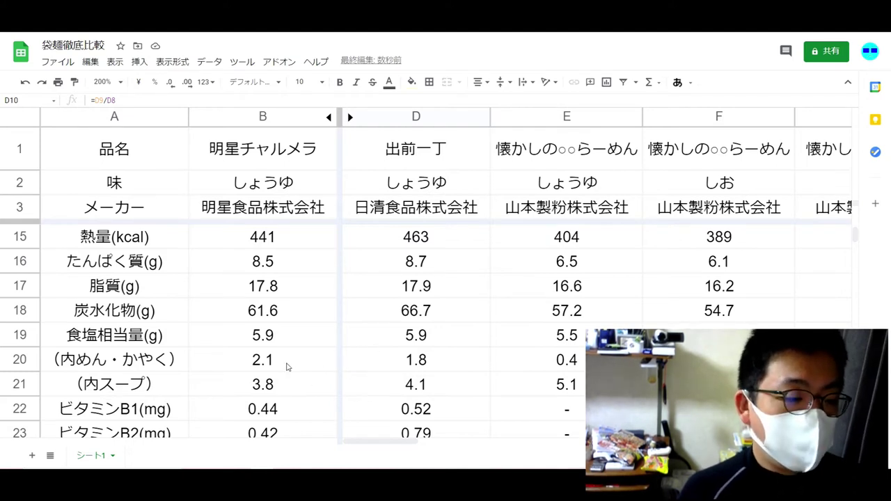
{"action": "left_click", "coordinate": [378, 362]}
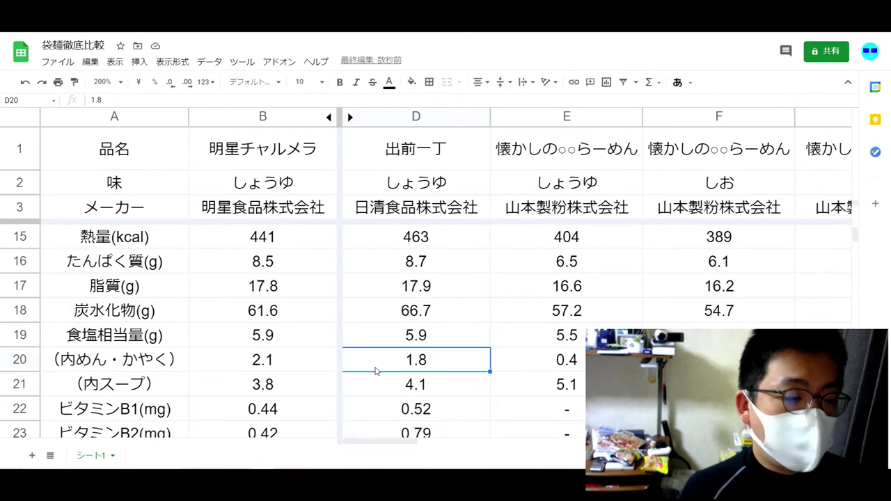
{"action": "left_click", "coordinate": [376, 386]}
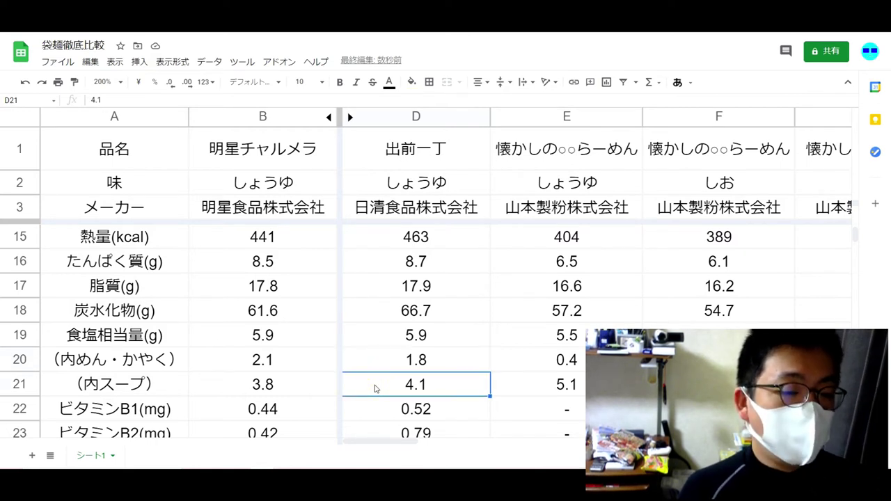
Step: Compare the vitamin B1, vitamin B2, calcium and JASマーク entries of 明星チャルメラ and 出前一丁 in rows 22 to 27
{"action": "scroll", "coordinate": [376, 387], "scroll_direction": "down", "scroll_amount": 5}
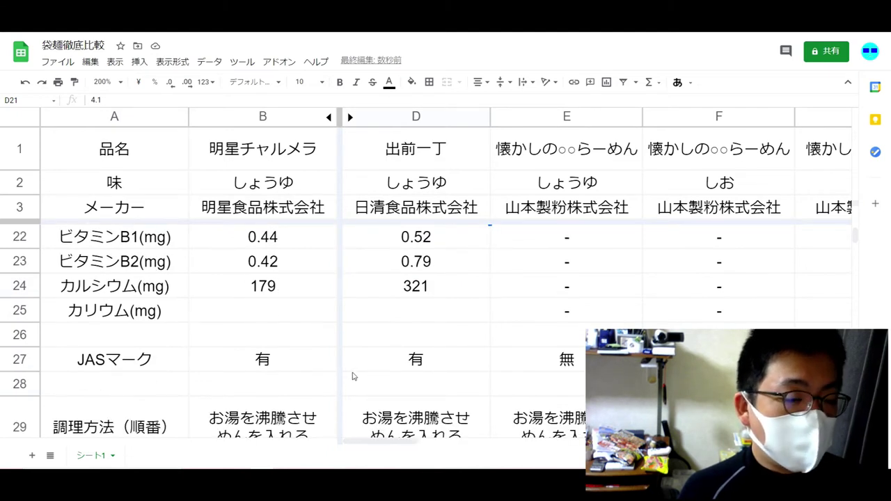
{"action": "scroll", "coordinate": [351, 374], "scroll_direction": "up", "scroll_amount": 1}
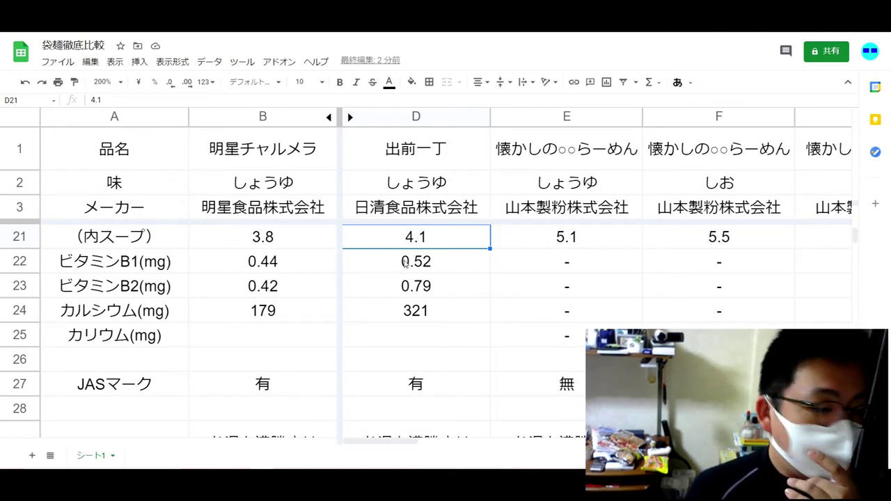
{"action": "scroll", "coordinate": [409, 321], "scroll_direction": "down", "scroll_amount": 2}
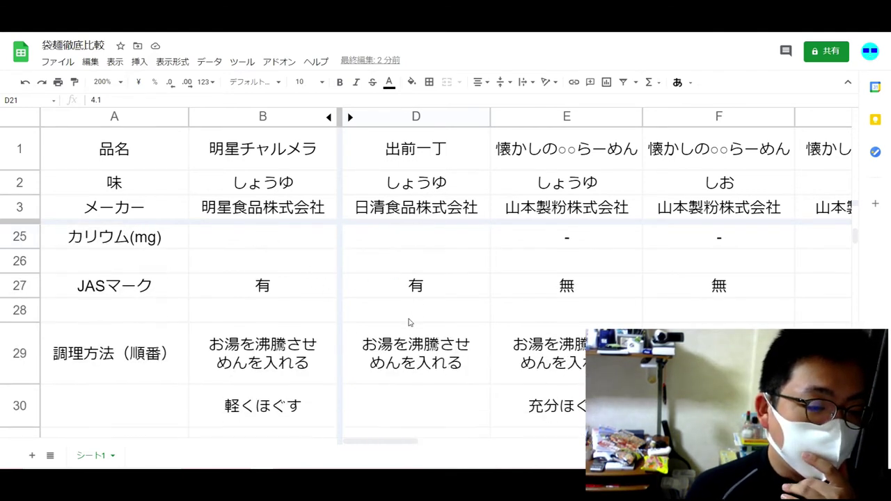
Step: Compare the first 調理方法 steps of 明星チャルメラ and 出前一丁 in rows 29 to 33
{"action": "scroll", "coordinate": [434, 321], "scroll_direction": "down", "scroll_amount": 2}
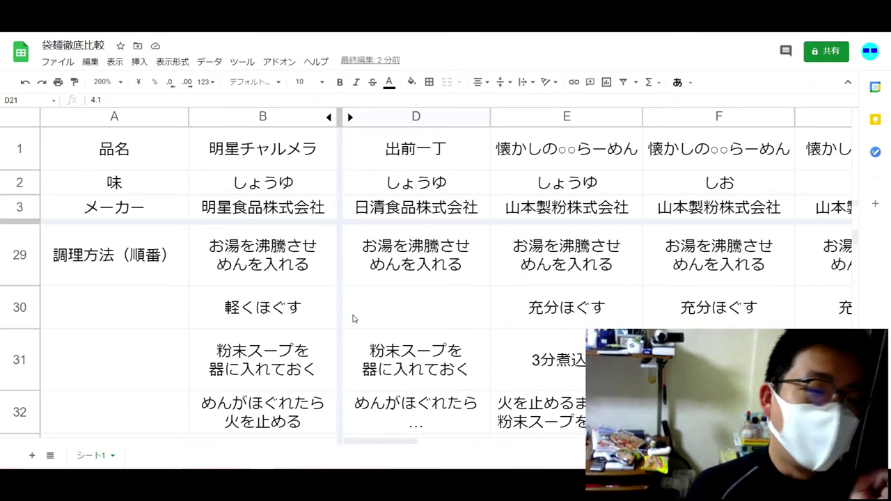
{"action": "scroll", "coordinate": [350, 320], "scroll_direction": "down", "scroll_amount": 1}
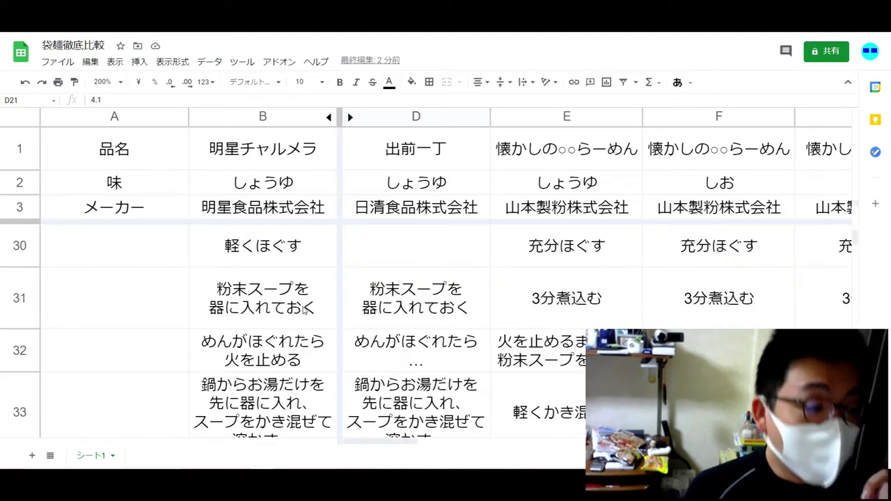
{"action": "left_click", "coordinate": [278, 299]}
{"action": "left_click", "coordinate": [411, 299]}
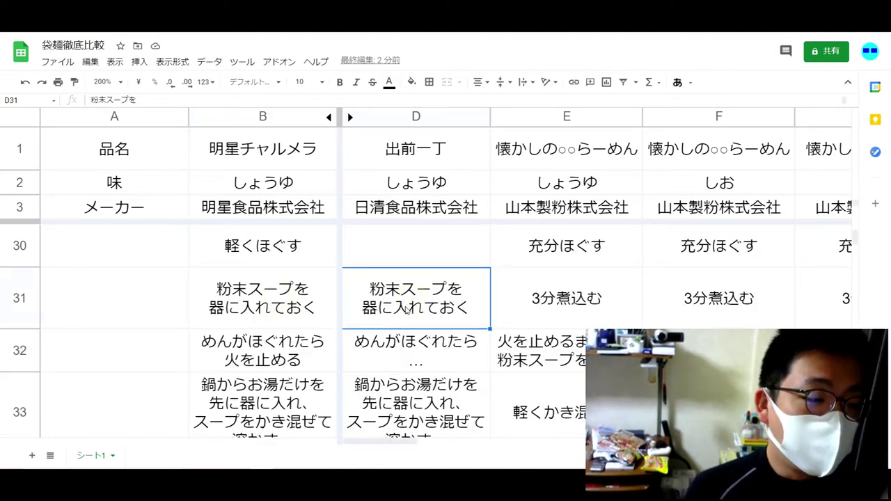
{"action": "left_click", "coordinate": [234, 349]}
{"action": "left_click", "coordinate": [384, 342]}
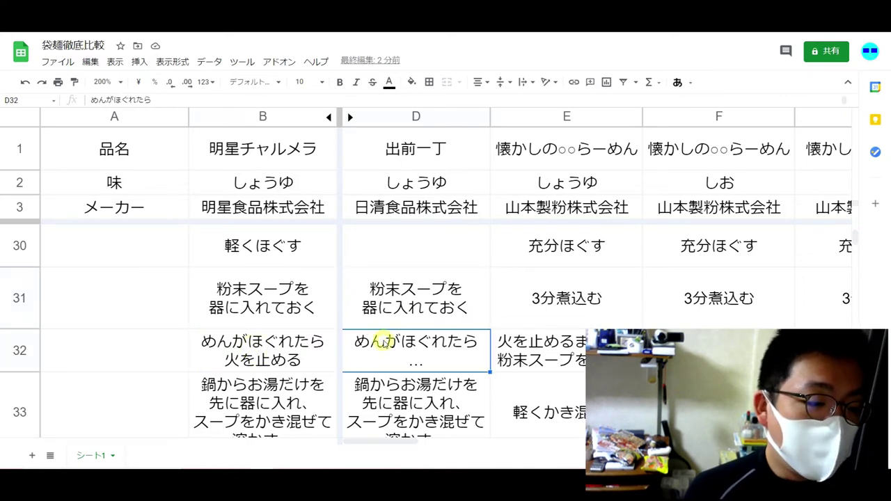
{"action": "left_click", "coordinate": [304, 352]}
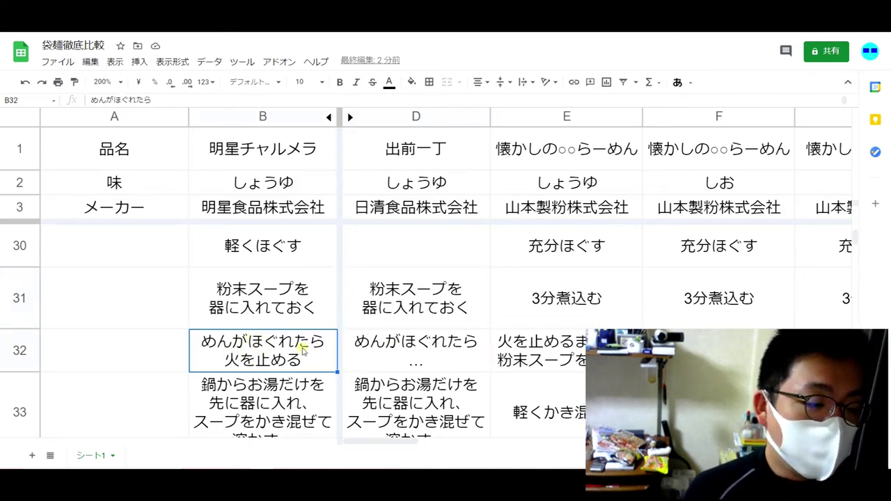
{"action": "left_click", "coordinate": [428, 353]}
{"action": "scroll", "coordinate": [429, 353], "scroll_direction": "down", "scroll_amount": 1}
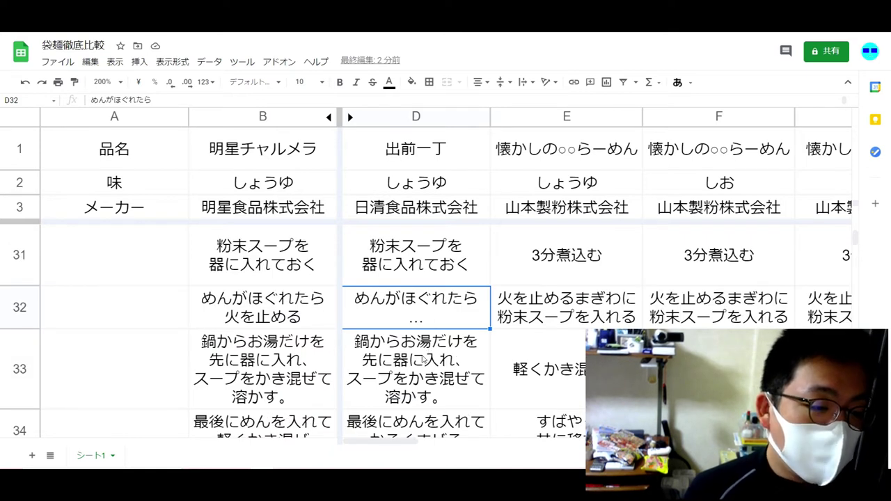
{"action": "left_click", "coordinate": [411, 357]}
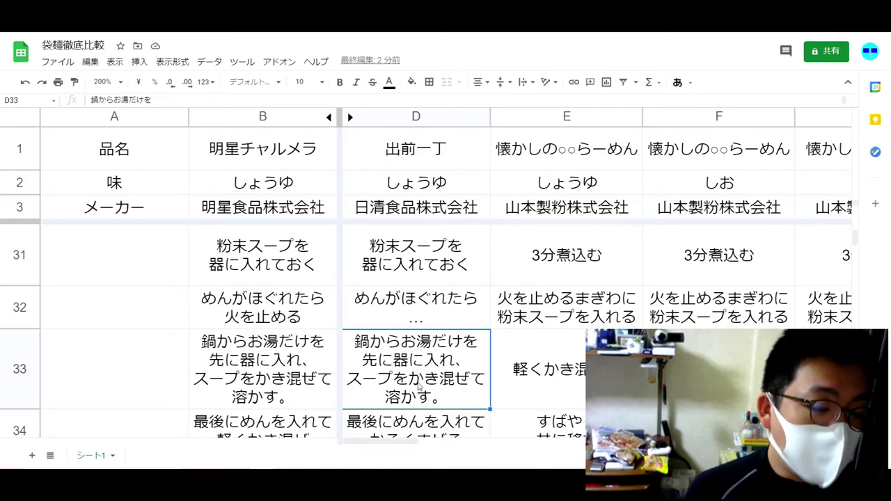
{"action": "left_click", "coordinate": [408, 318]}
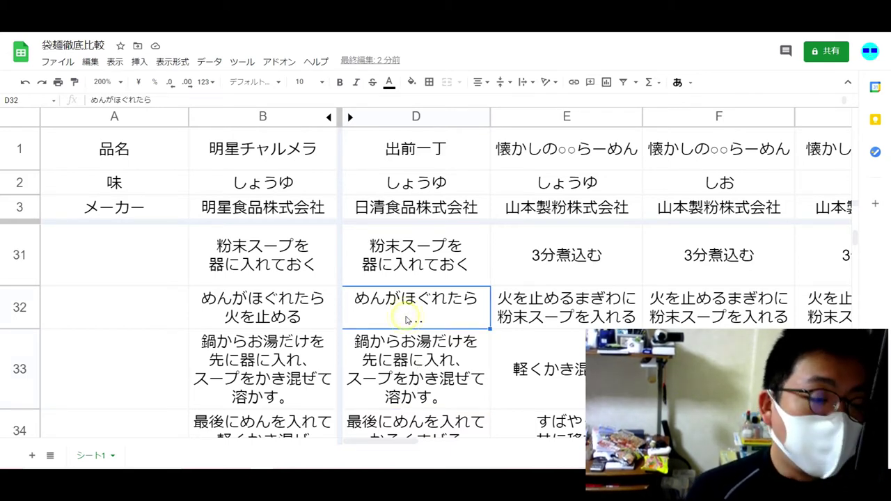
{"action": "left_click", "coordinate": [318, 321]}
{"action": "left_click", "coordinate": [453, 329]}
Step: Compare the final 調理方法 steps of 明星チャルメラ and 出前一丁, down to the finishing seasoning in row 35
{"action": "scroll", "coordinate": [439, 334], "scroll_direction": "down", "scroll_amount": 2}
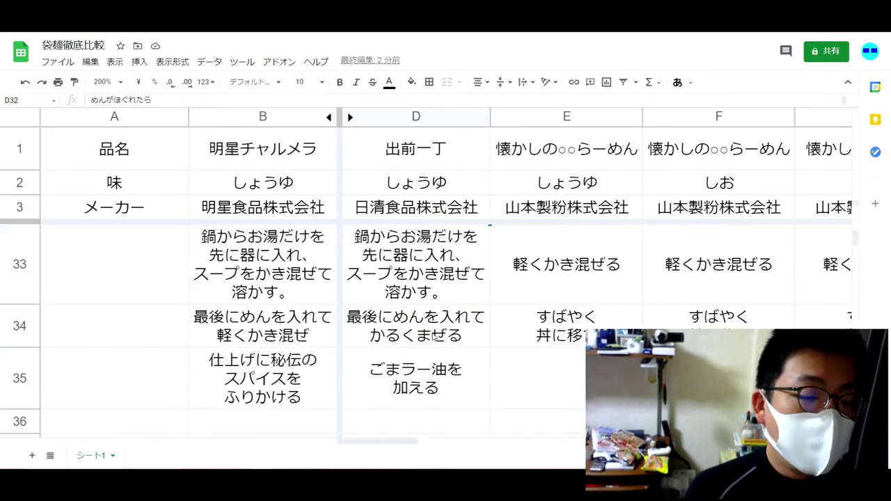
{"action": "left_click", "coordinate": [423, 283]}
{"action": "left_click", "coordinate": [411, 341]}
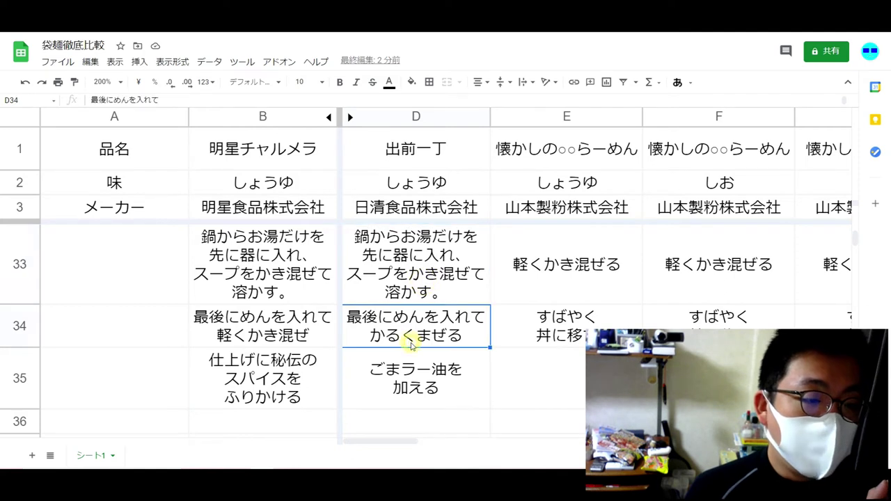
{"action": "left_click", "coordinate": [314, 333]}
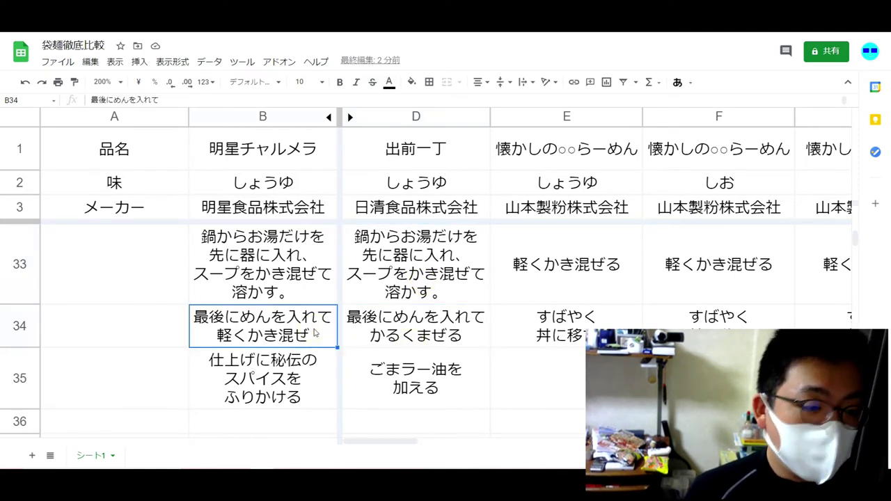
{"action": "left_click", "coordinate": [322, 374]}
{"action": "left_click", "coordinate": [436, 386]}
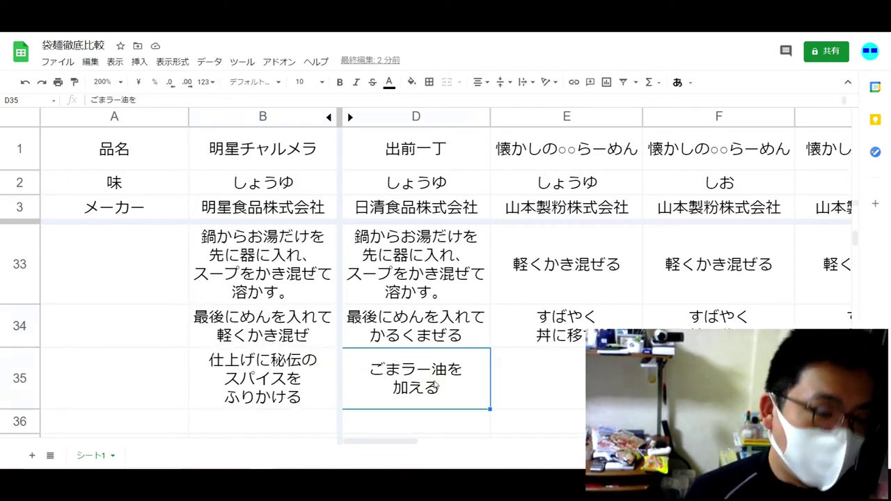
Step: Look over the allergen rows and compare the おすすめトッピング of 明星チャルメラ and 出前一丁 in rows 69 to 73
{"action": "scroll", "coordinate": [435, 385], "scroll_direction": "down", "scroll_amount": 5}
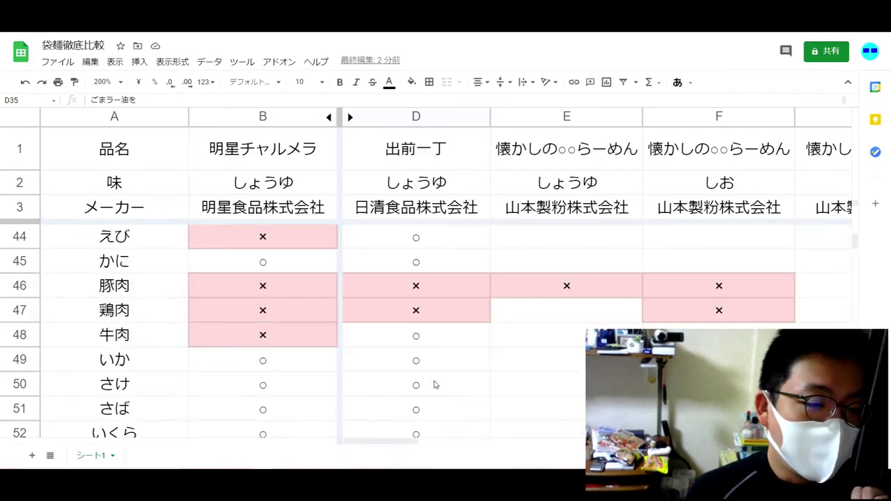
{"action": "scroll", "coordinate": [435, 384], "scroll_direction": "up", "scroll_amount": 15}
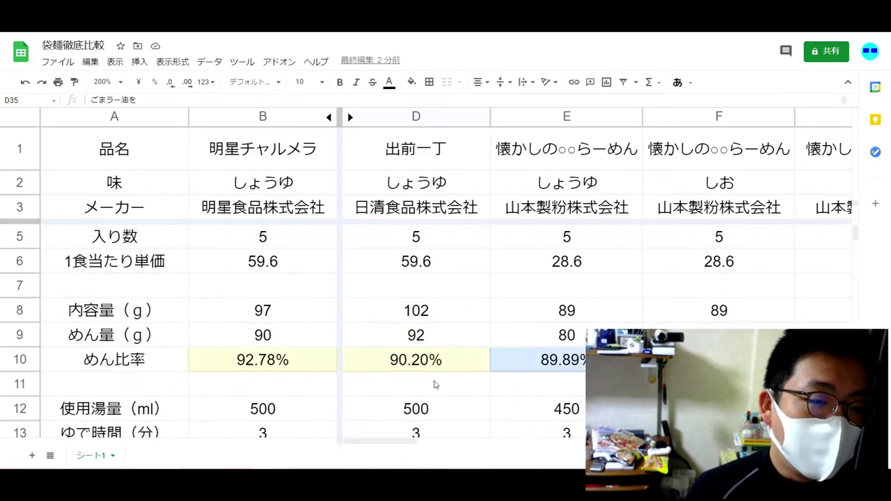
{"action": "scroll", "coordinate": [435, 384], "scroll_direction": "up", "scroll_amount": 1}
{"action": "left_click_drag", "start_coordinate": [863, 236], "coordinate": [860, 311]}
{"action": "scroll", "coordinate": [502, 360], "scroll_direction": "up", "scroll_amount": 12}
{"action": "scroll", "coordinate": [503, 360], "scroll_direction": "up", "scroll_amount": 20}
{"action": "scroll", "coordinate": [503, 360], "scroll_direction": "up", "scroll_amount": 5}
{"action": "left_click_drag", "start_coordinate": [855, 293], "coordinate": [855, 243]}
{"action": "left_click", "coordinate": [292, 294]}
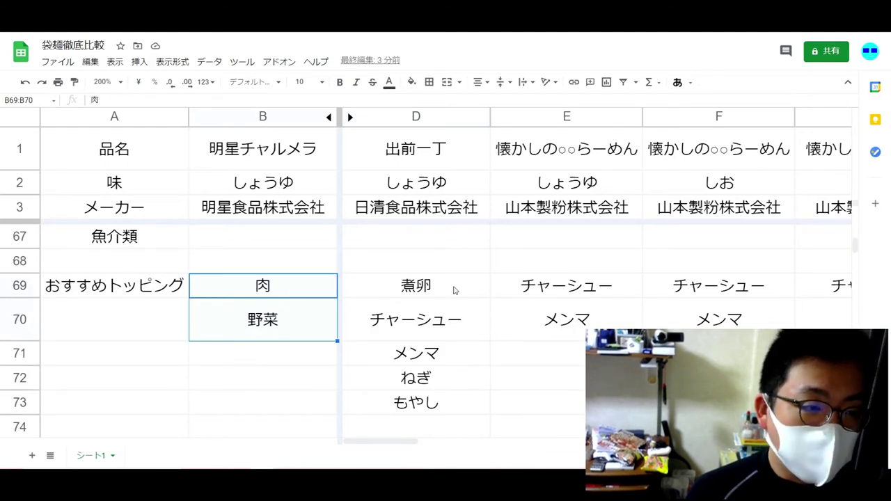
{"action": "left_click_drag", "start_coordinate": [454, 291], "coordinate": [464, 411]}
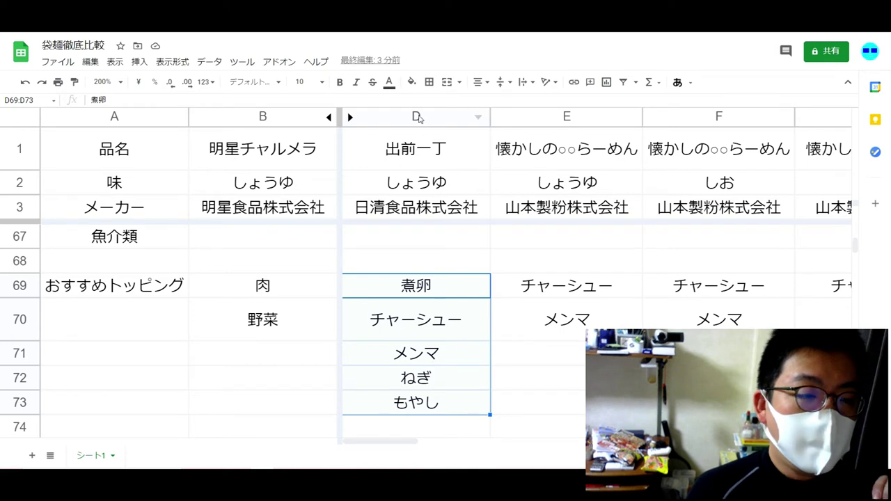
Step: Unhide the 評判屋 column between columns B and D
{"action": "left_click_drag", "start_coordinate": [372, 116], "coordinate": [314, 117]}
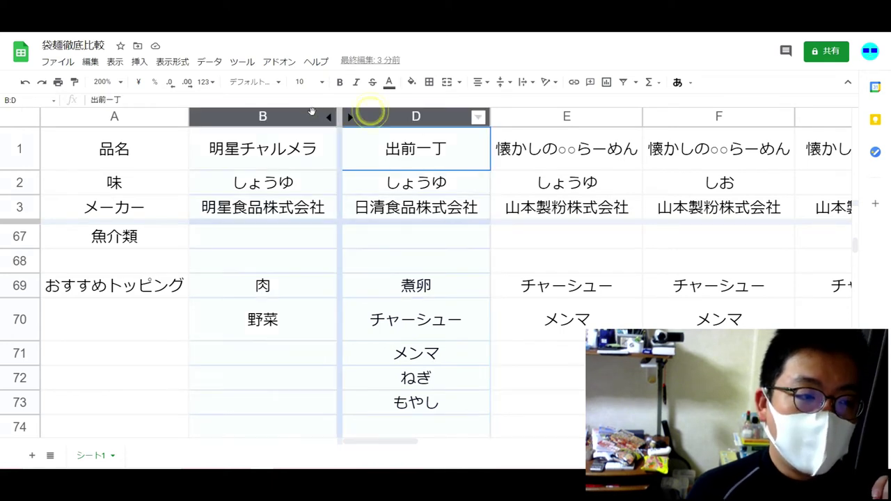
{"action": "right_click", "coordinate": [390, 124]}
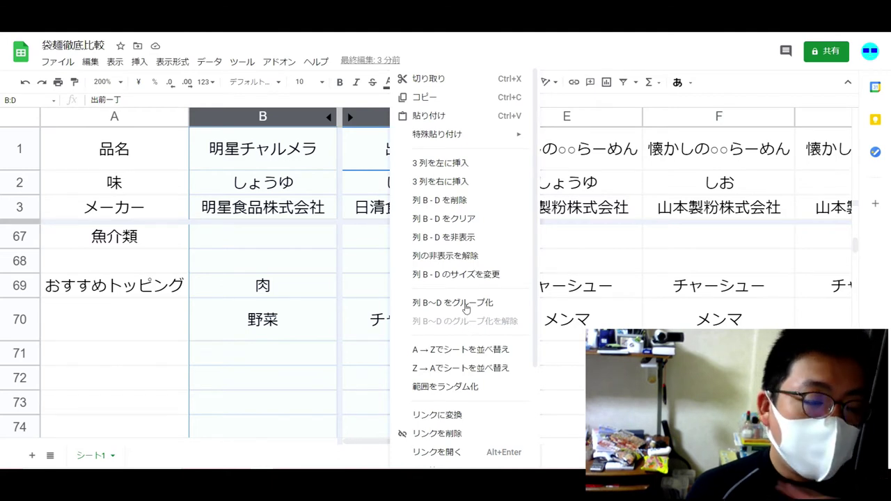
{"action": "left_click", "coordinate": [477, 257]}
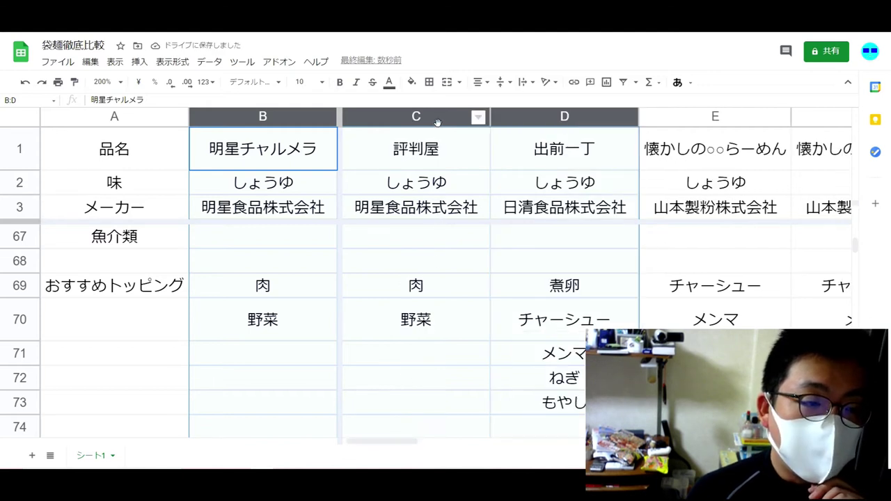
Step: Hide column D, which holds 出前一丁, so that 懐かしの○○らーめん sits beside 評判屋
{"action": "left_click", "coordinate": [530, 117]}
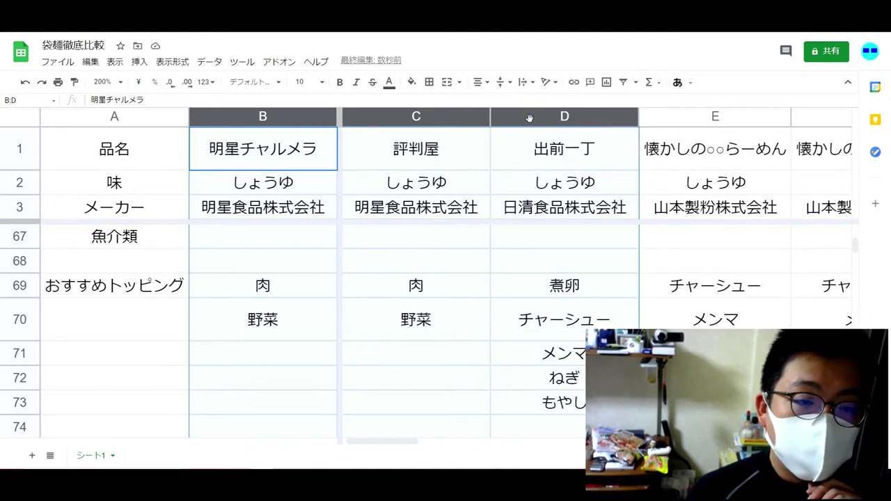
{"action": "left_click", "coordinate": [550, 379]}
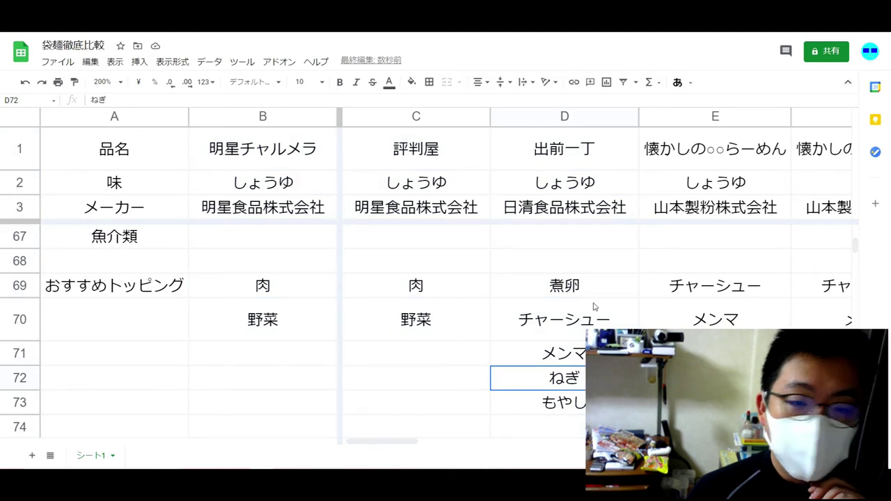
{"action": "left_click", "coordinate": [552, 117]}
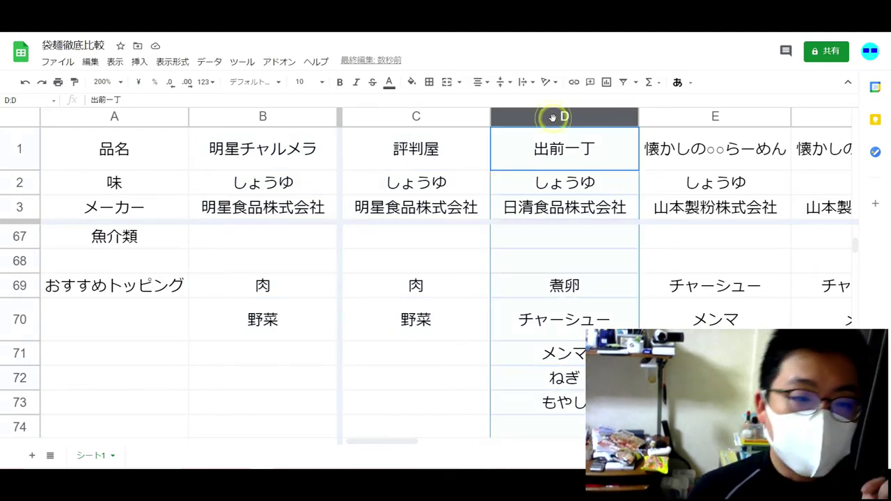
{"action": "right_click", "coordinate": [552, 117]}
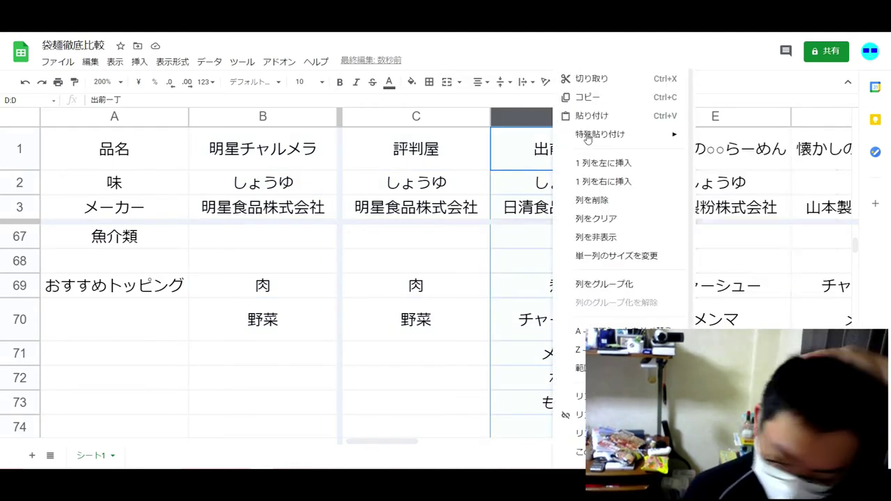
{"action": "left_click", "coordinate": [609, 237]}
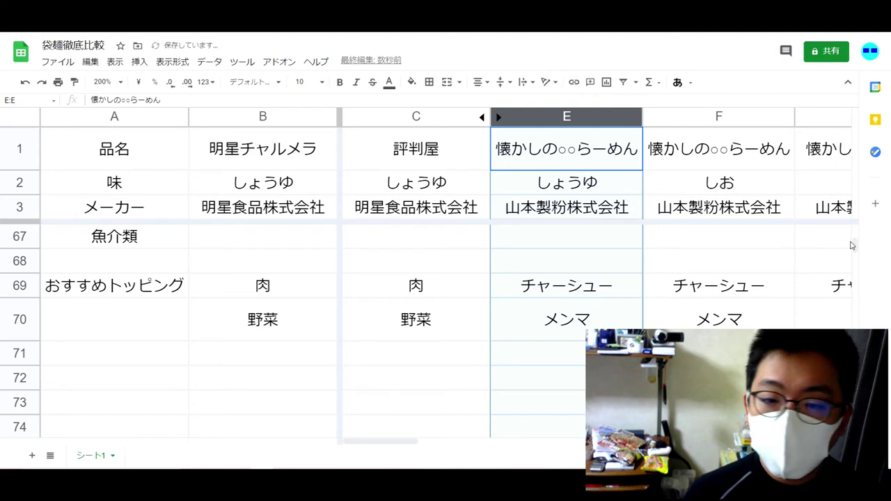
Step: Compare メーカー, 税抜価格, 入り数 and 1食当たり単価 of 懐かしの○○らーめん with 評判屋 and 明星チャルメラ in rows 3 to 6
{"action": "left_click_drag", "start_coordinate": [852, 245], "coordinate": [856, 234]}
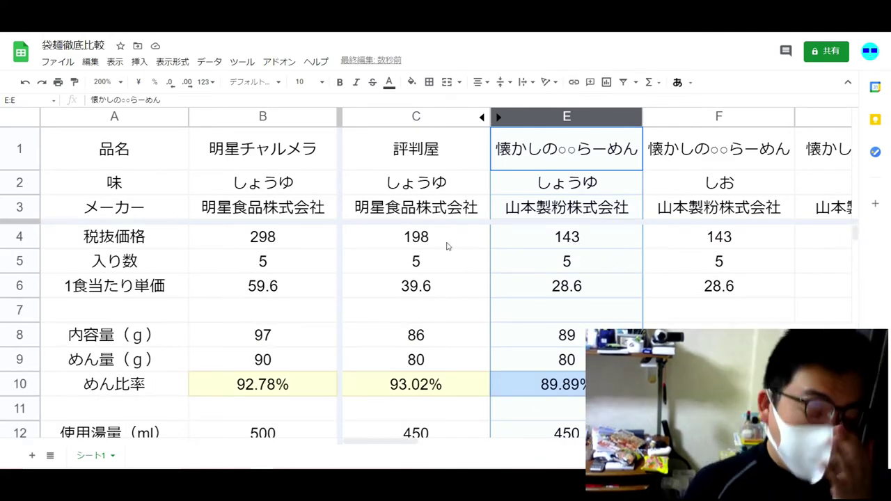
{"action": "left_click", "coordinate": [591, 213]}
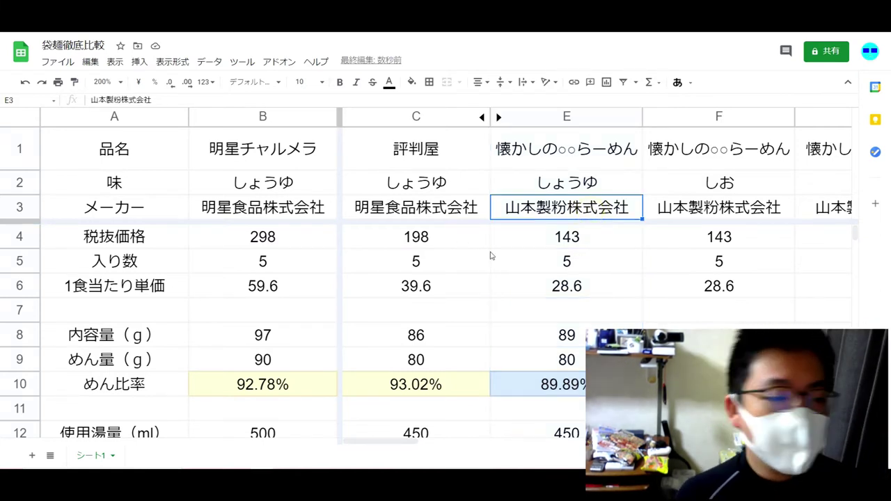
{"action": "left_click", "coordinate": [466, 240]}
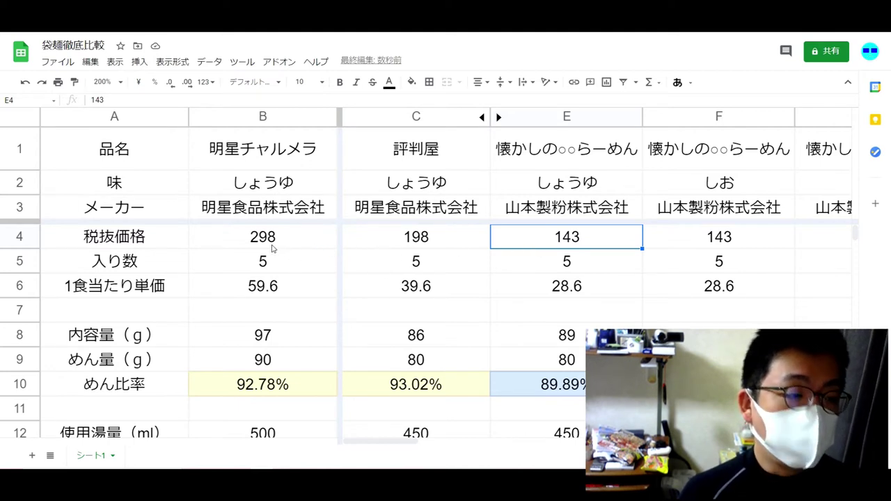
{"action": "left_click", "coordinate": [520, 265]}
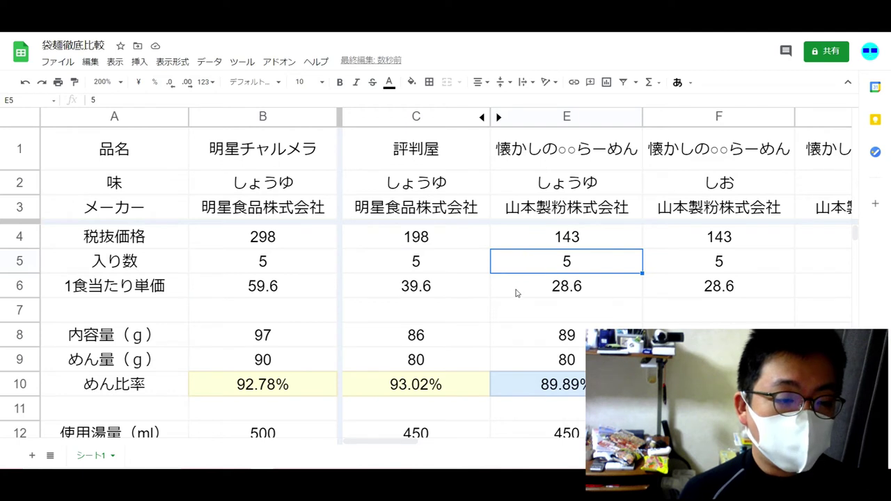
{"action": "left_click", "coordinate": [528, 288]}
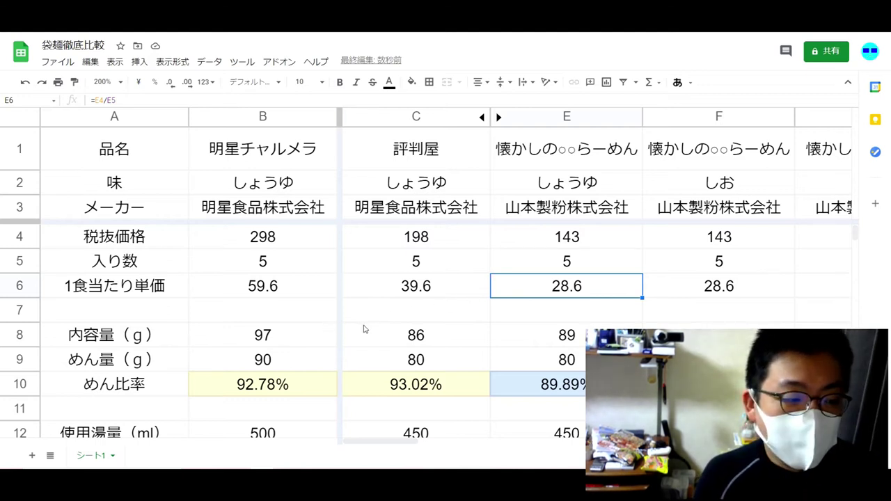
Step: Compare the 内容量 of 懐かしの○○らーめん with 評判屋 and 明星チャルメラ in row 8
{"action": "left_click", "coordinate": [540, 335]}
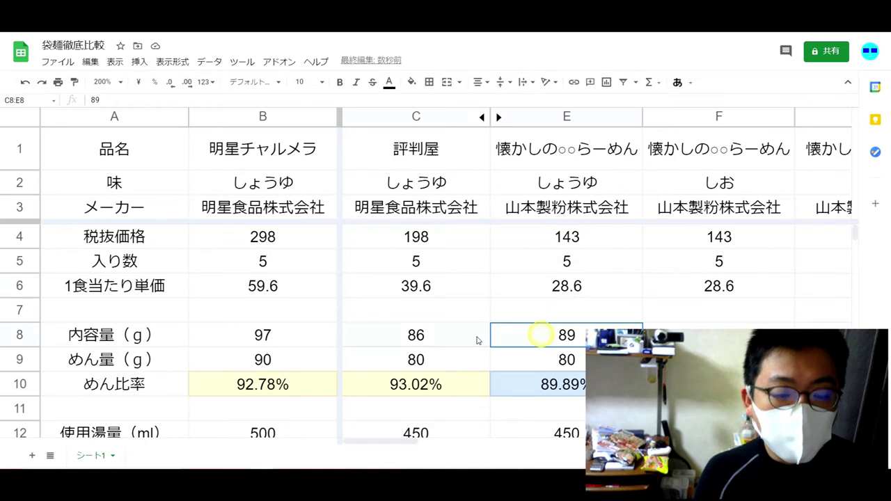
{"action": "left_click", "coordinate": [451, 341], "text": "shift"}
{"action": "left_click", "coordinate": [547, 336]}
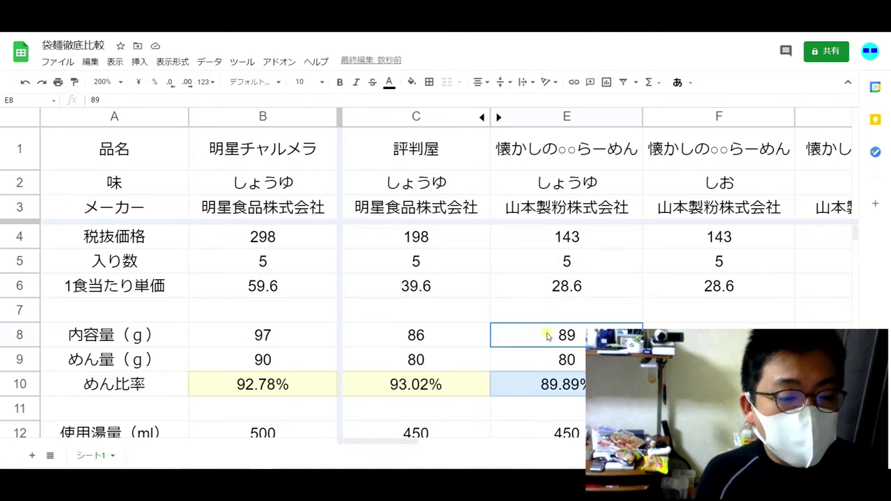
{"action": "left_click", "coordinate": [458, 341], "text": "shift"}
{"action": "left_click", "coordinate": [457, 341]}
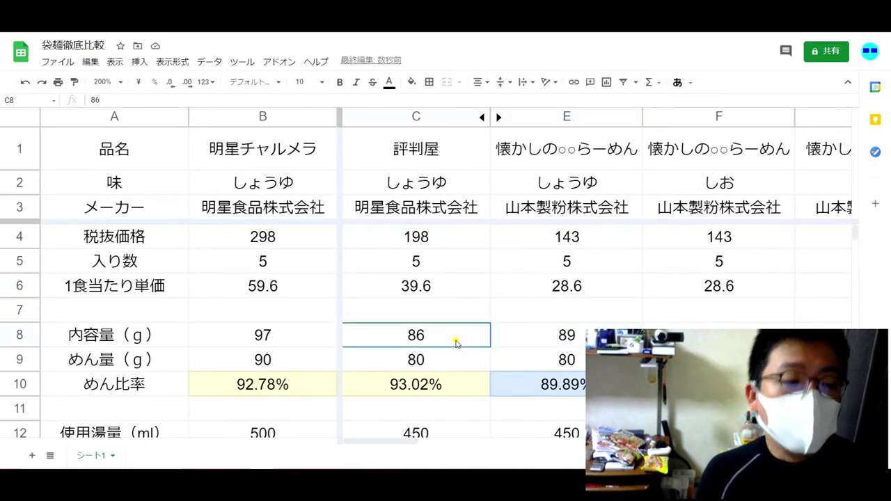
{"action": "left_click", "coordinate": [308, 337]}
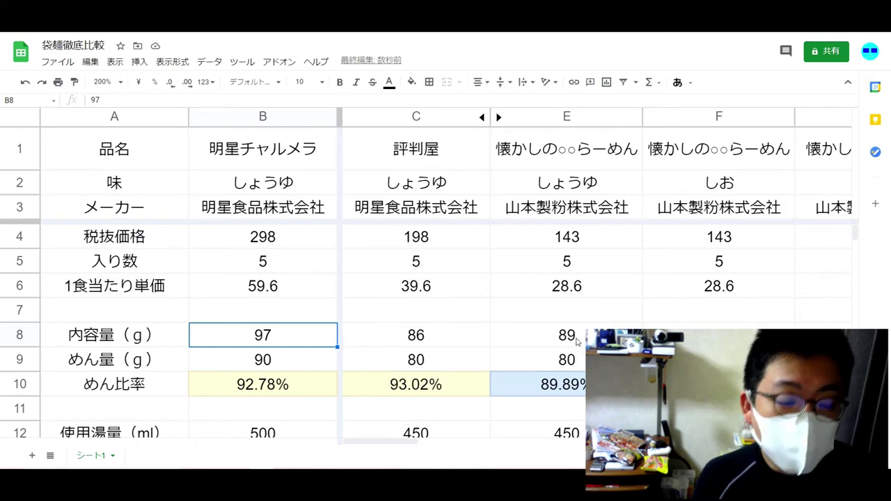
{"action": "left_click", "coordinate": [576, 341]}
{"action": "left_click", "coordinate": [467, 330]}
{"action": "left_click", "coordinate": [544, 328]}
{"action": "left_click", "coordinate": [453, 342]}
{"action": "left_click", "coordinate": [527, 342]}
Step: Compare the めん量 and めん比率 of 懐かしの○○らーめん and 評判屋 in rows 9 and 10, checking them against 内容量
{"action": "left_click", "coordinate": [527, 370]}
{"action": "left_click", "coordinate": [461, 368]}
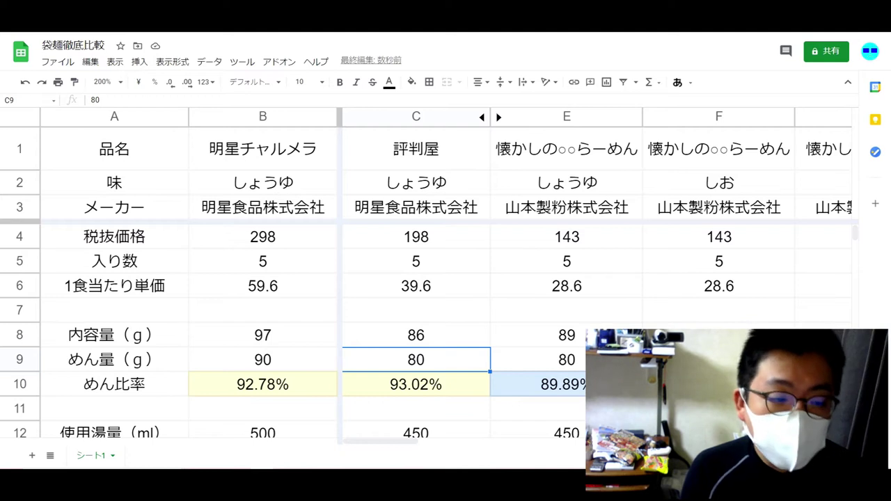
{"action": "left_click", "coordinate": [543, 335]}
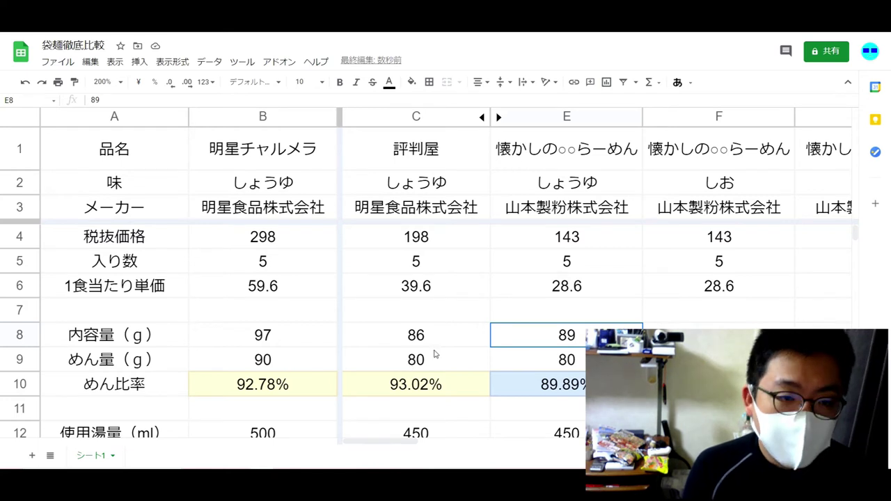
{"action": "left_click", "coordinate": [567, 360]}
{"action": "left_click", "coordinate": [587, 331]}
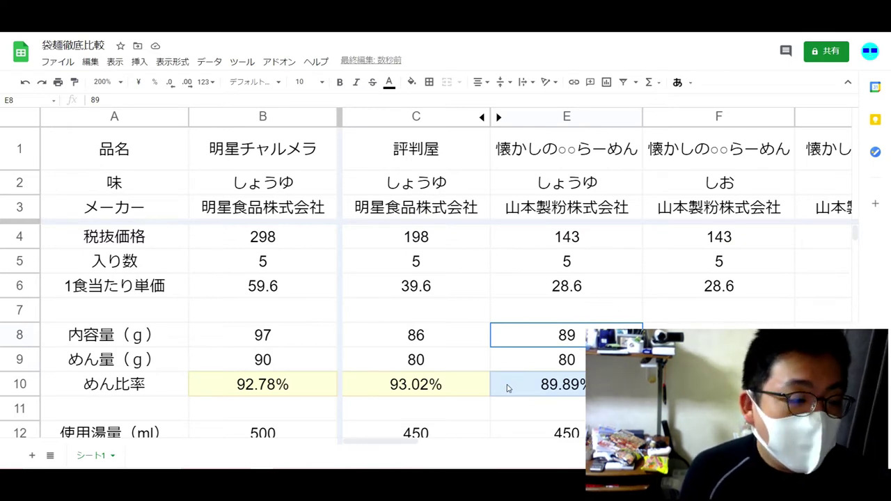
{"action": "left_click", "coordinate": [570, 365]}
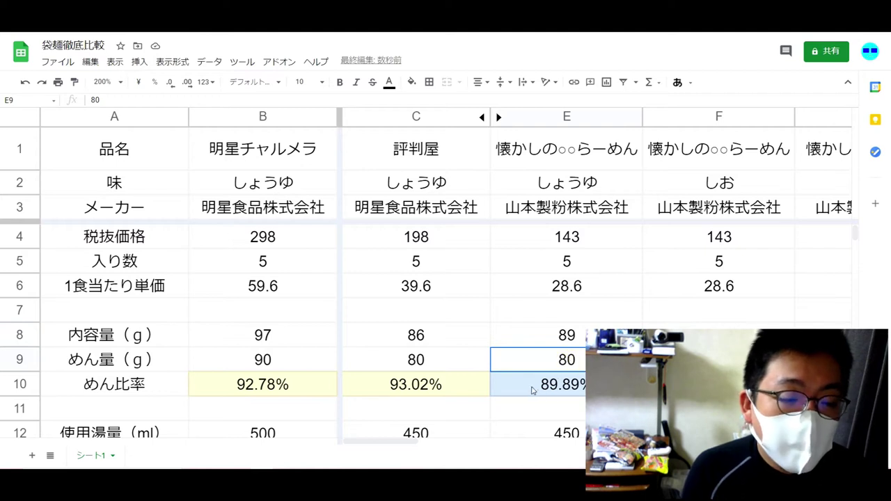
{"action": "left_click_drag", "start_coordinate": [503, 385], "coordinate": [469, 389]}
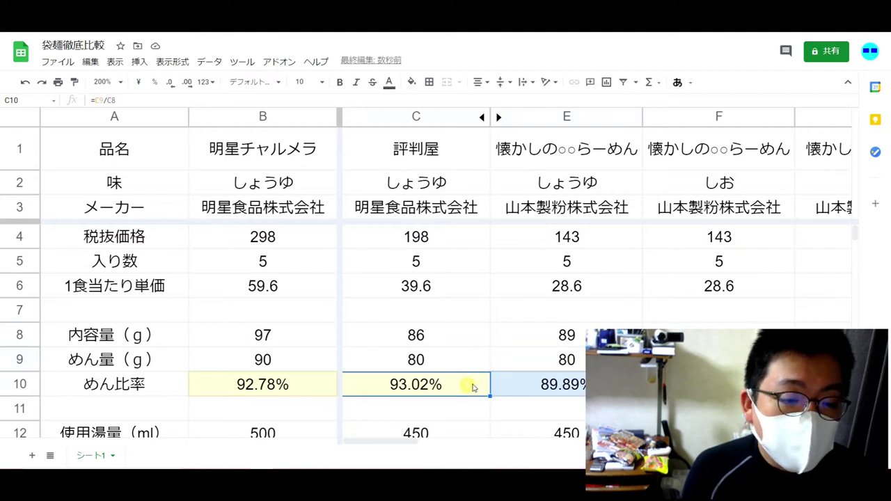
{"action": "left_click", "coordinate": [517, 383]}
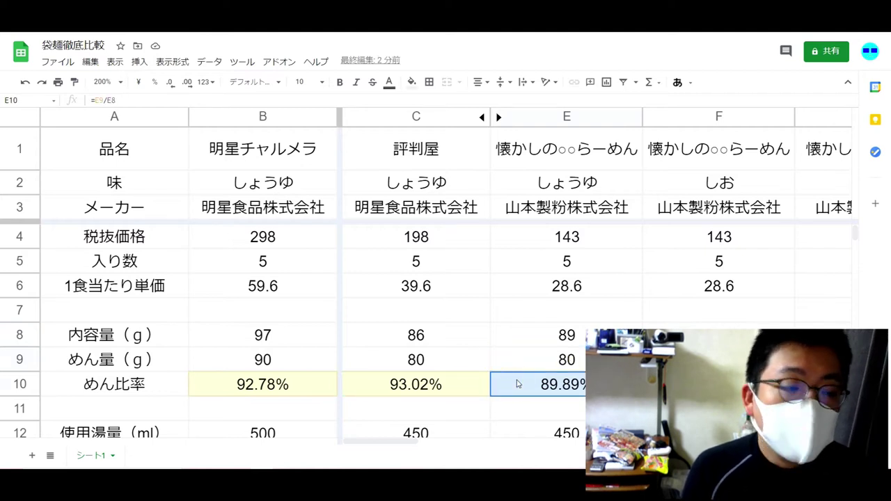
Step: Unhide the 出前一丁 column between columns C and E and check its めん比率 in row 10
{"action": "left_click", "coordinate": [496, 117]}
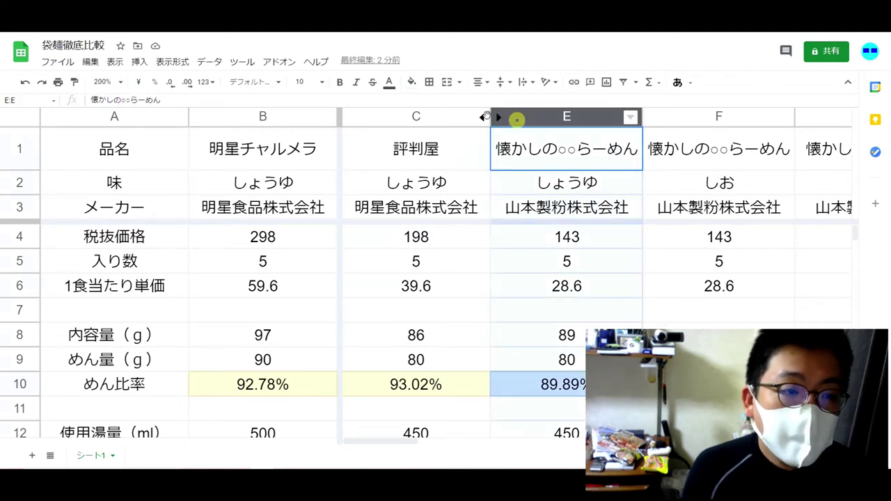
{"action": "left_click_drag", "start_coordinate": [496, 117], "coordinate": [445, 116]}
{"action": "right_click", "coordinate": [512, 116]}
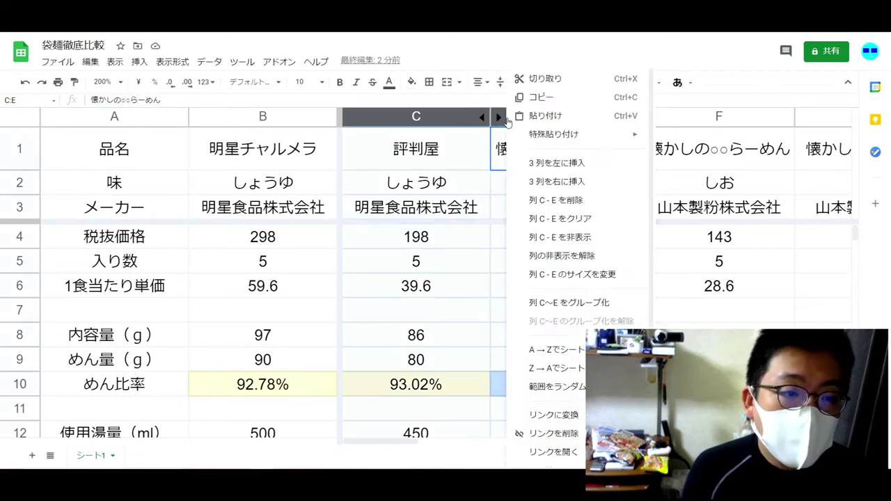
{"action": "left_click", "coordinate": [557, 256]}
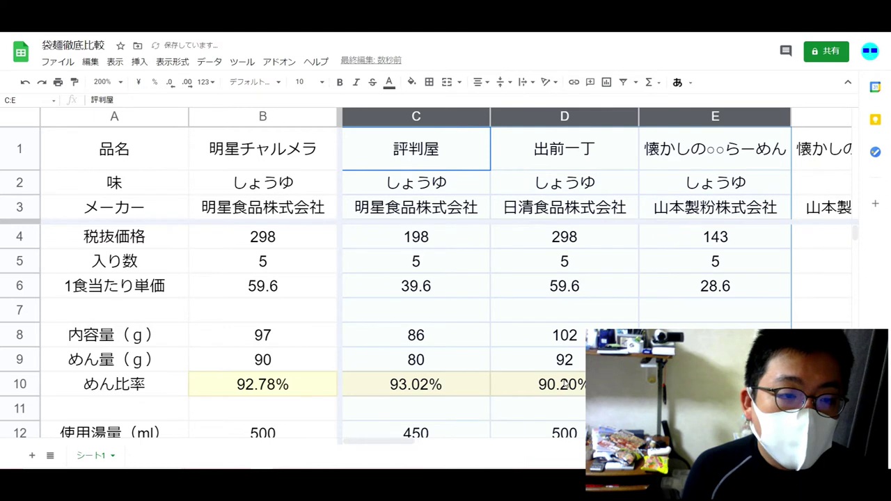
{"action": "left_click", "coordinate": [565, 383]}
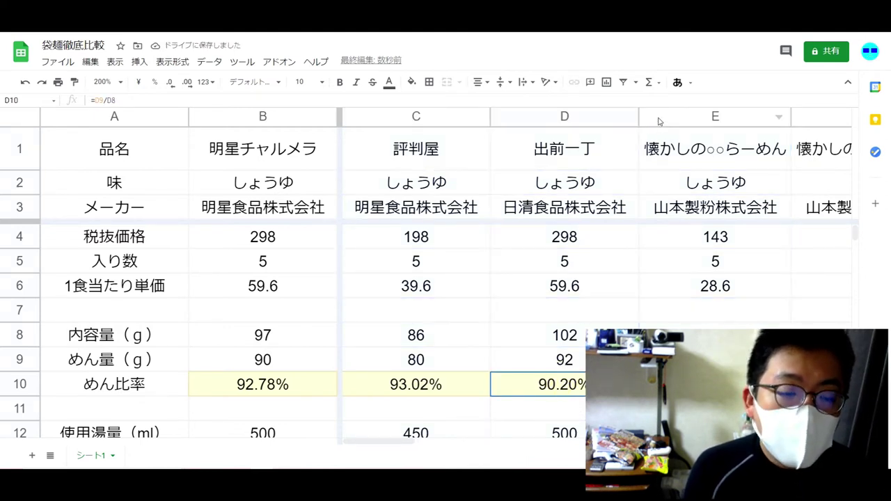
{"action": "left_click_drag", "start_coordinate": [658, 120], "coordinate": [488, 117]}
{"action": "right_click", "coordinate": [565, 120]}
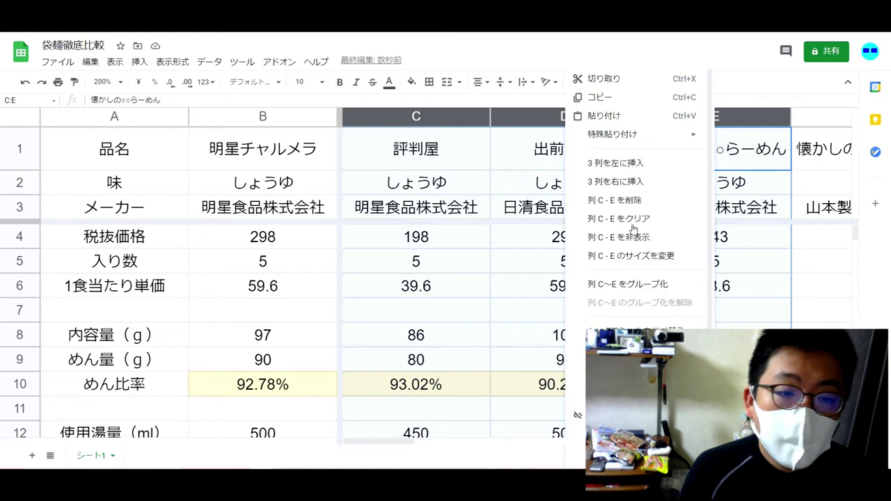
{"action": "left_click", "coordinate": [536, 117]}
{"action": "left_click_drag", "start_coordinate": [535, 117], "coordinate": [564, 117]}
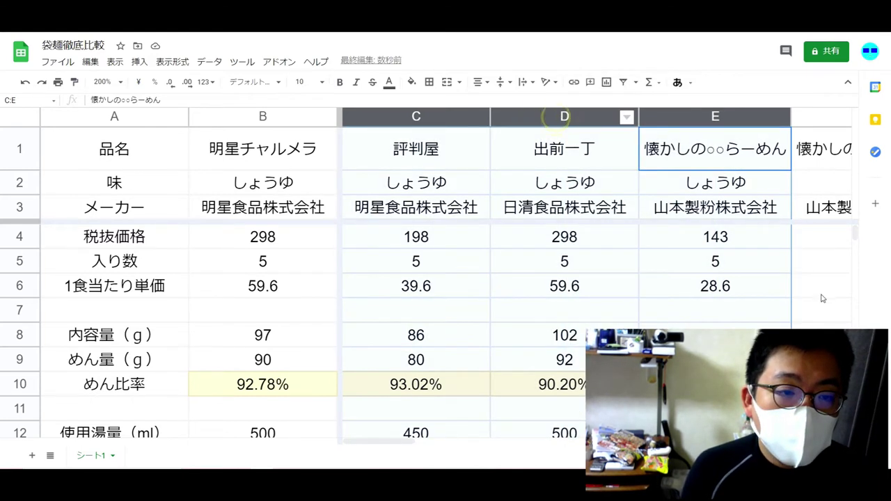
{"action": "left_click", "coordinate": [822, 298]}
Step: Hide the 出前一丁 column D again
{"action": "left_click", "coordinate": [564, 116]}
{"action": "right_click", "coordinate": [564, 117]}
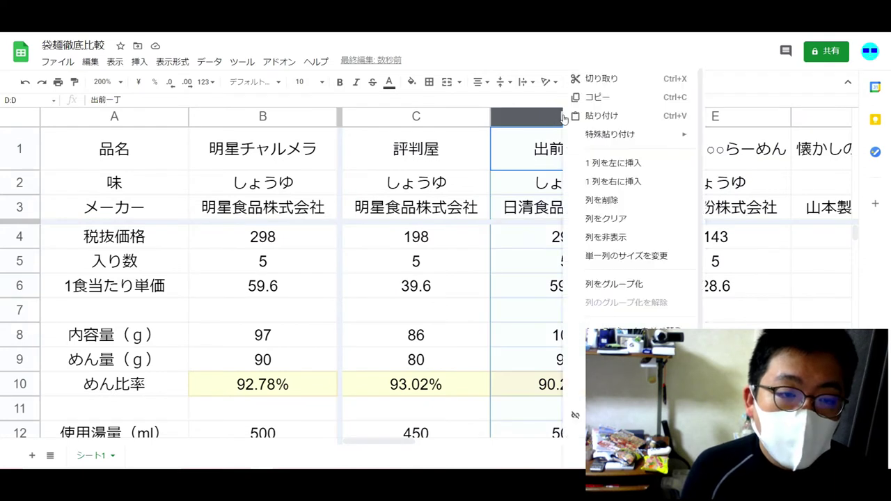
{"action": "left_click", "coordinate": [611, 238]}
Step: Compare the 使用湯量 and ゆで時間 of 評判屋 and 懐かしの○○らーめん in rows 12 and 13
{"action": "scroll", "coordinate": [576, 340], "scroll_direction": "down", "scroll_amount": 3}
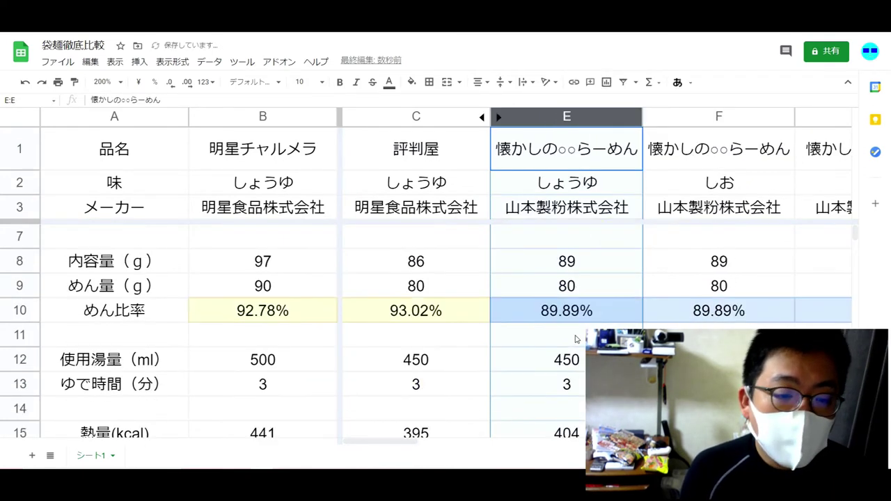
{"action": "left_click", "coordinate": [547, 358]}
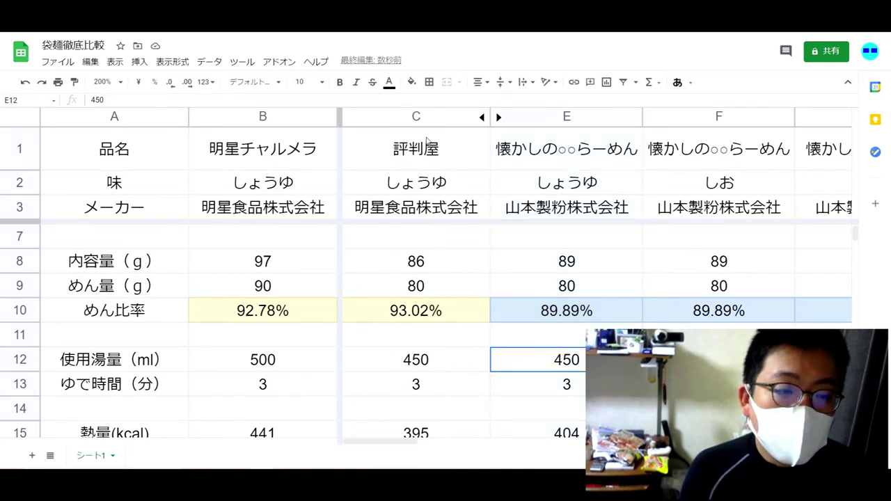
{"action": "left_click", "coordinate": [414, 360]}
{"action": "key", "text": "shift+Down"}
{"action": "key", "text": "shift+Right"}
{"action": "left_click", "coordinate": [576, 388]}
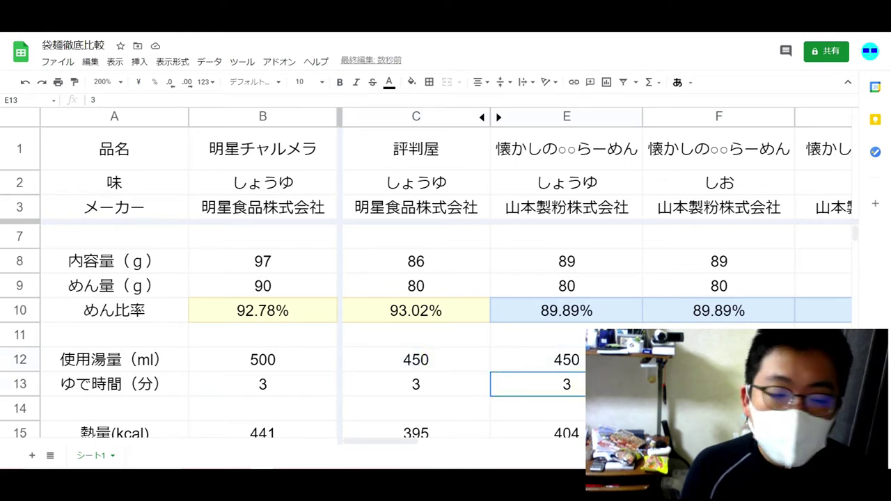
Step: Compare the 熱量 of 評判屋 with the しょうゆ and しお versions of 懐かしの○○らーめん in row 15, and check たんぱく質 in row 16
{"action": "scroll", "coordinate": [576, 387], "scroll_direction": "down", "scroll_amount": 2}
{"action": "scroll", "coordinate": [577, 387], "scroll_direction": "down", "scroll_amount": 2}
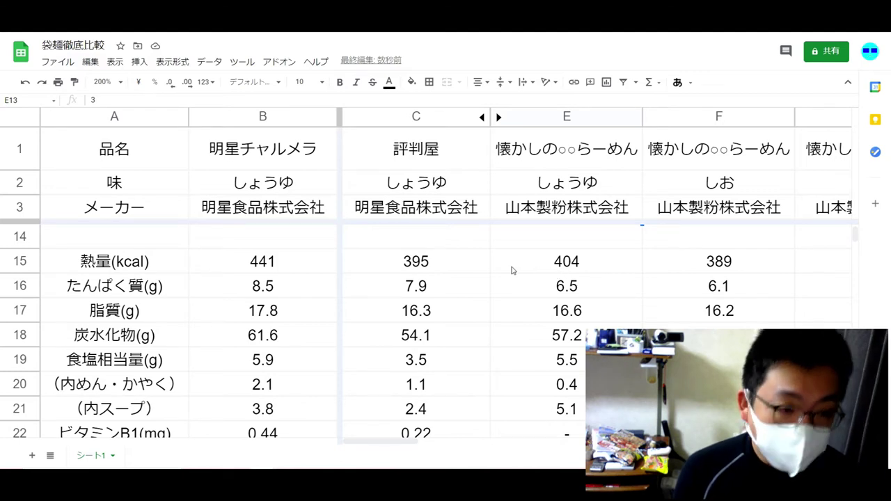
{"action": "left_click", "coordinate": [457, 263]}
{"action": "left_click", "coordinate": [540, 264]}
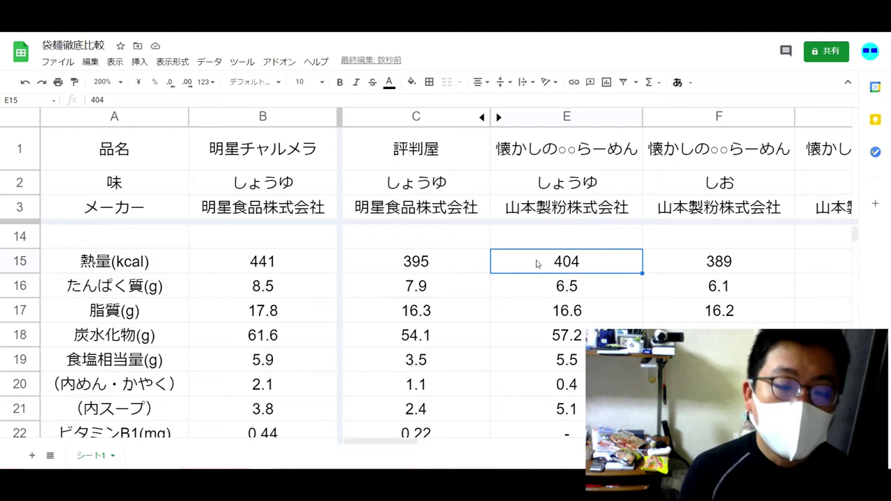
{"action": "left_click", "coordinate": [681, 259]}
{"action": "left_click", "coordinate": [596, 258]}
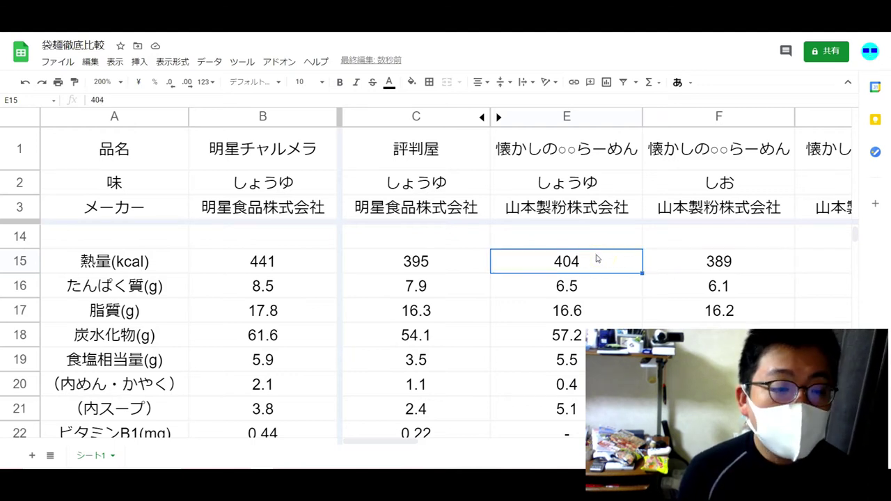
{"action": "left_click", "coordinate": [693, 261]}
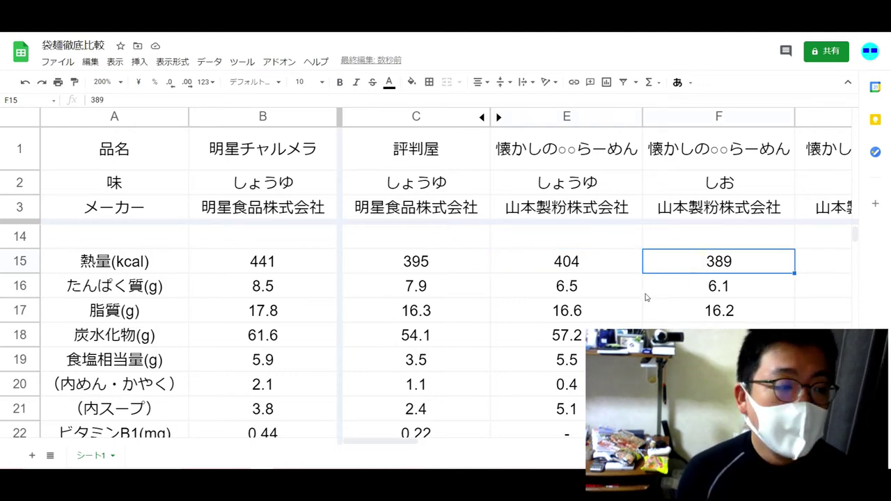
{"action": "left_click", "coordinate": [591, 287]}
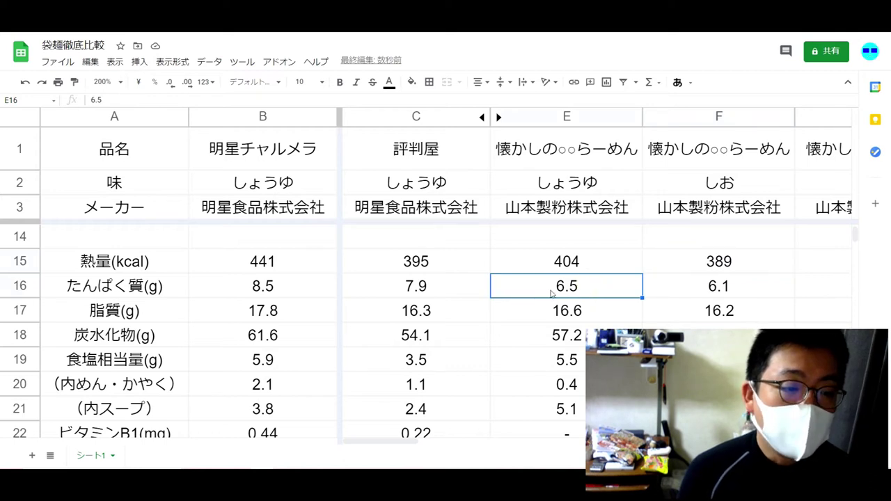
{"action": "left_click", "coordinate": [428, 263]}
{"action": "left_click", "coordinate": [547, 262]}
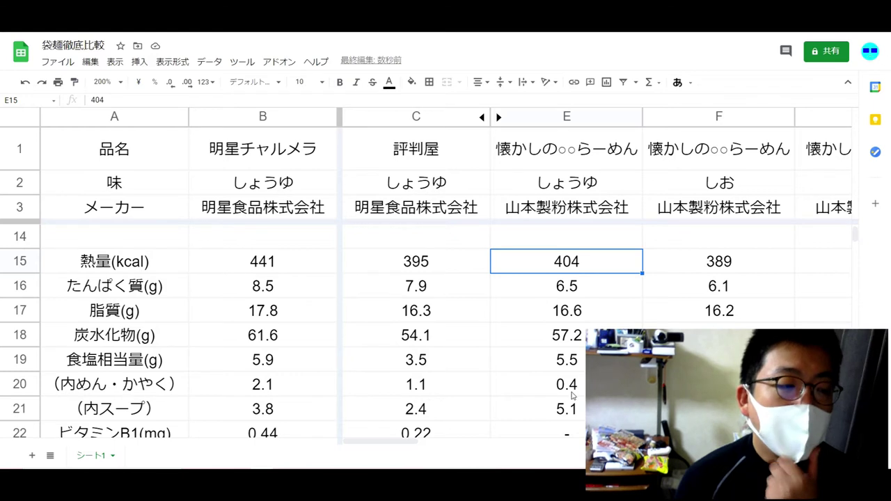
Step: Compare the 食塩相当量 of 明星チャルメラ, 評判屋 and both 懐かしの○○らーめん flavours in row 19
{"action": "left_click", "coordinate": [275, 357]}
{"action": "left_click", "coordinate": [415, 361]}
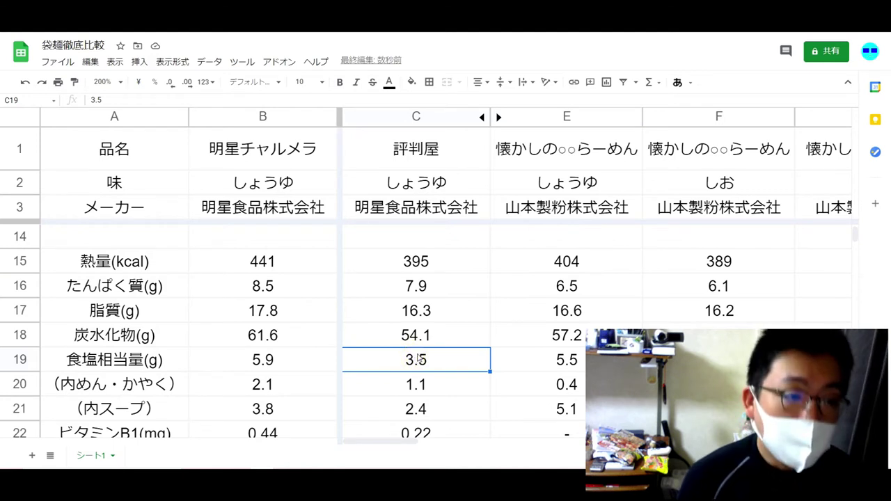
{"action": "left_click", "coordinate": [532, 360]}
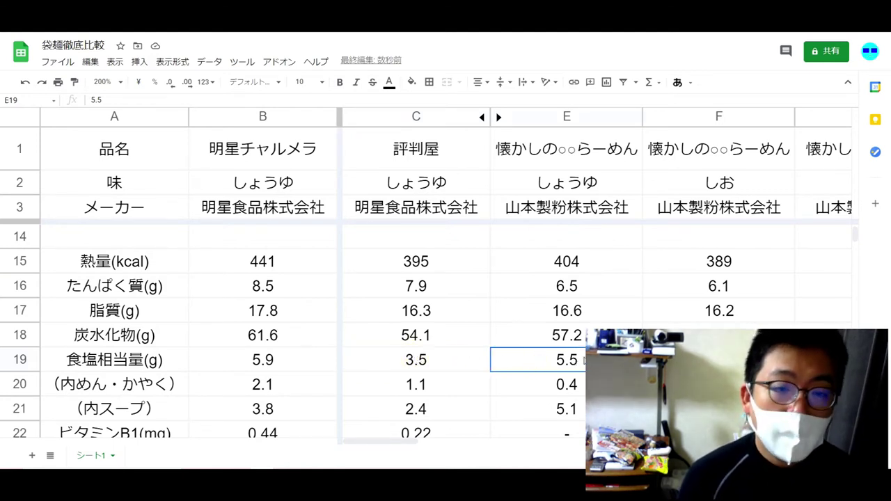
{"action": "left_click", "coordinate": [719, 360]}
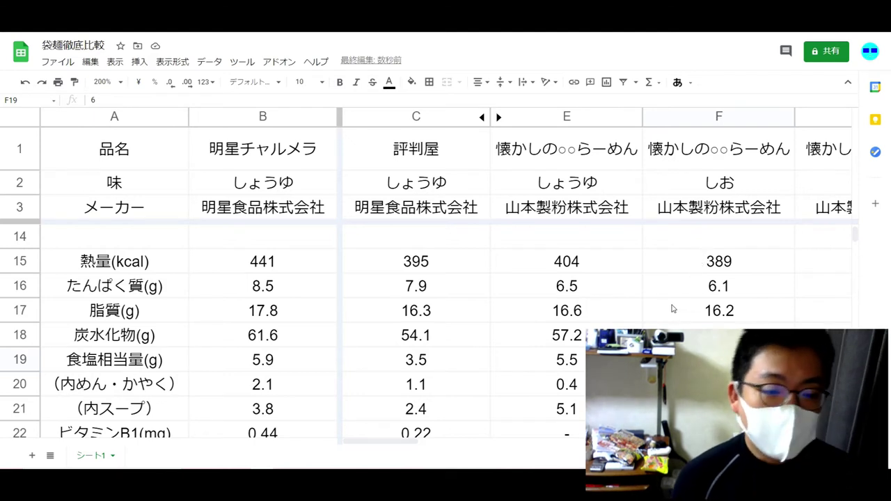
{"action": "scroll", "coordinate": [373, 334], "scroll_direction": "down", "scroll_amount": 1}
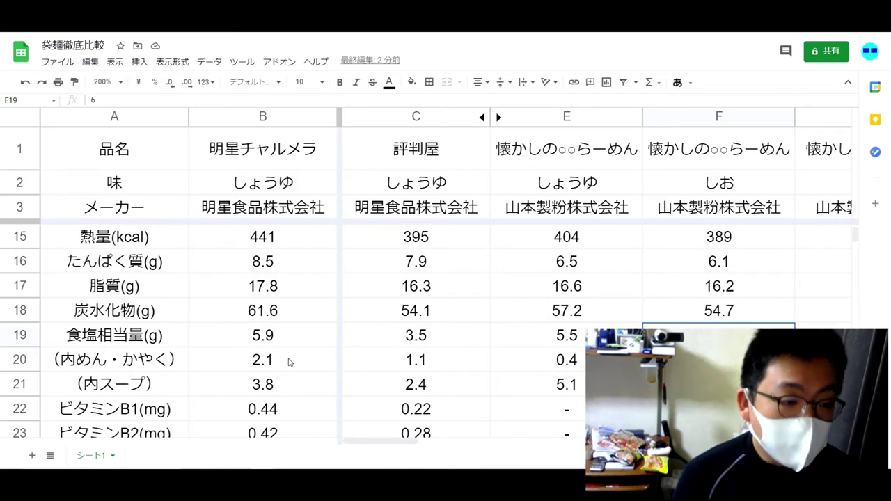
Step: Compare the salt in the noodles and in the soup across 明星チャルメラ, 評判屋 and both 懐かしの○○らーめん flavours in rows 20 and 21
{"action": "left_click", "coordinate": [530, 356]}
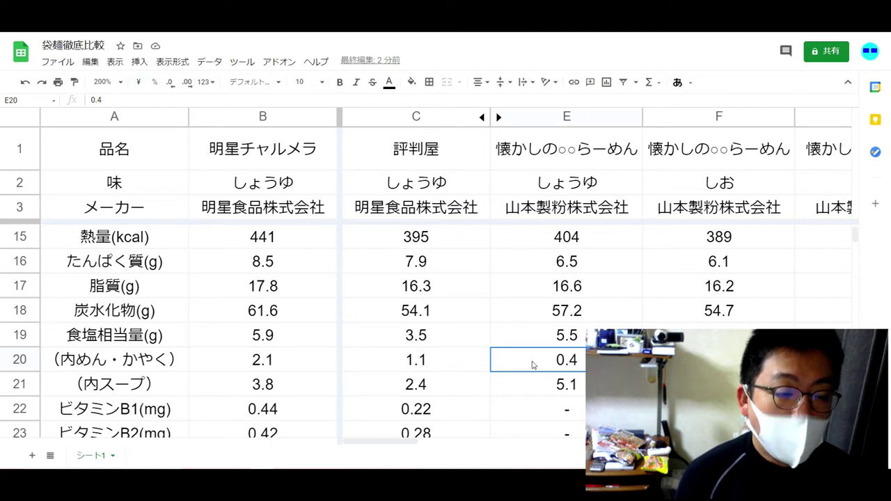
{"action": "left_click", "coordinate": [475, 362]}
{"action": "left_click", "coordinate": [577, 361]}
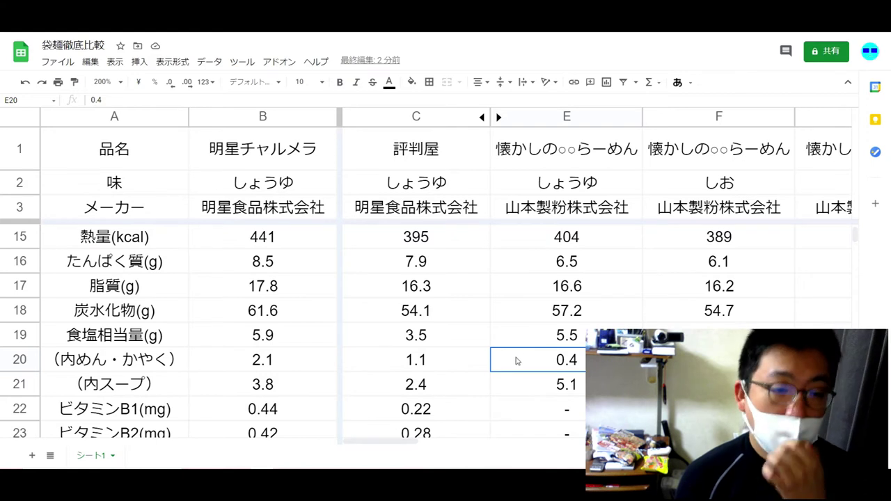
{"action": "left_click", "coordinate": [718, 359]}
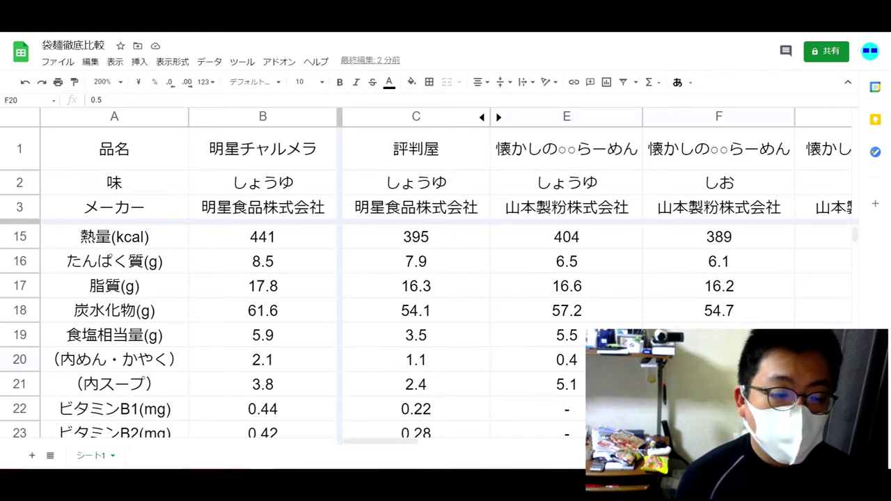
{"action": "left_click", "coordinate": [296, 362]}
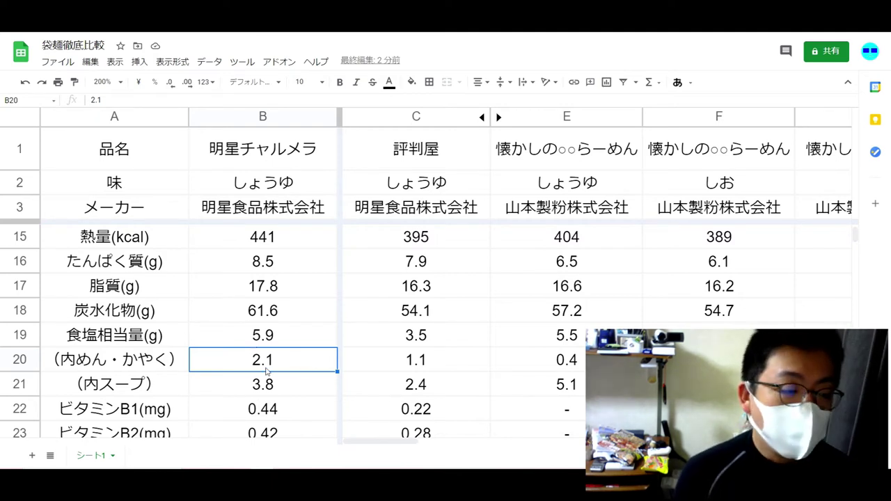
{"action": "left_click_drag", "start_coordinate": [284, 387], "coordinate": [560, 386]}
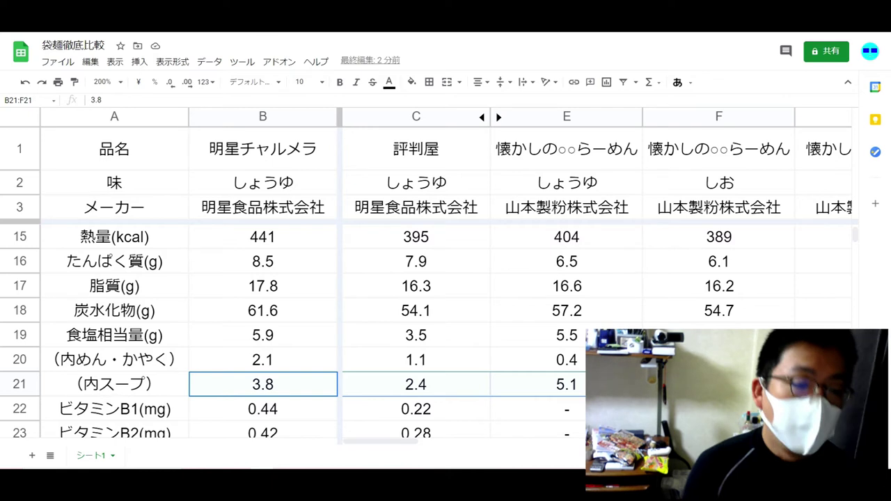
{"action": "left_click", "coordinate": [539, 384]}
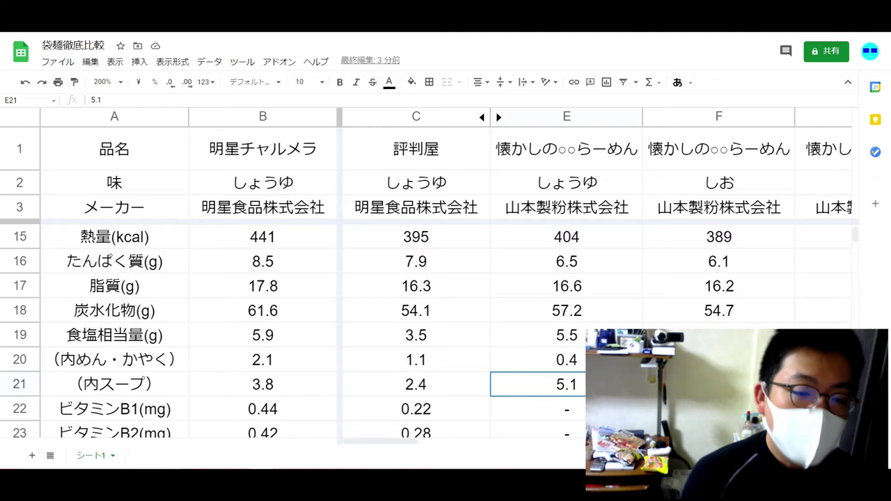
Step: Check the vitamin, カルシウム and カリウム rows and the JASマーク entries of the しょうゆ and しお versions of 懐かしの○○らーめん
{"action": "scroll", "coordinate": [374, 334], "scroll_direction": "down", "scroll_amount": 2}
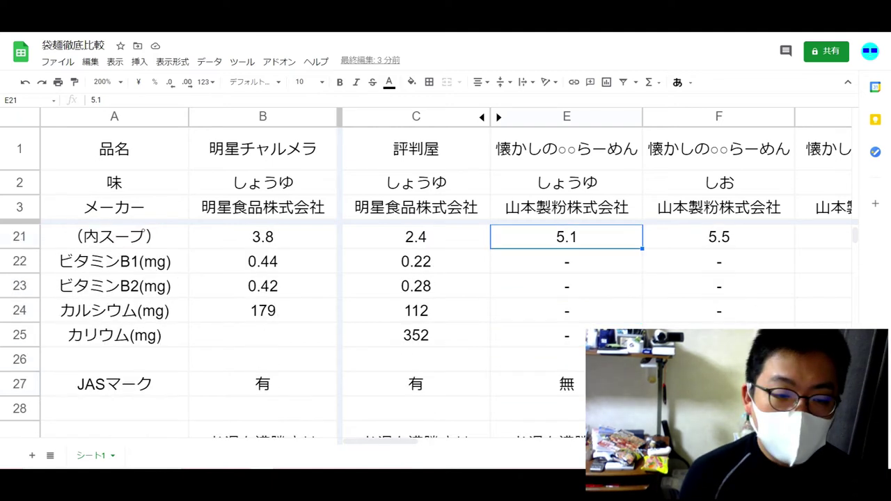
{"action": "left_click", "coordinate": [536, 383]}
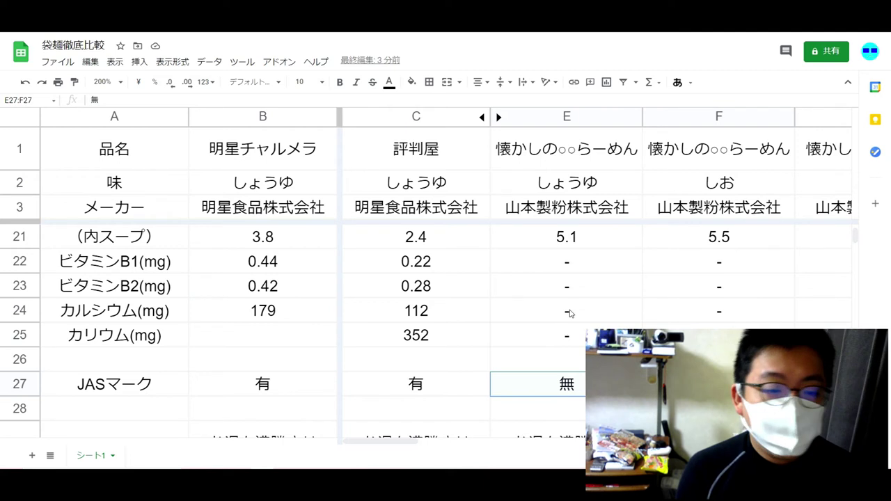
{"action": "left_click", "coordinate": [587, 242]}
{"action": "key", "text": "ctrl+z"}
{"action": "left_click", "coordinate": [559, 245]}
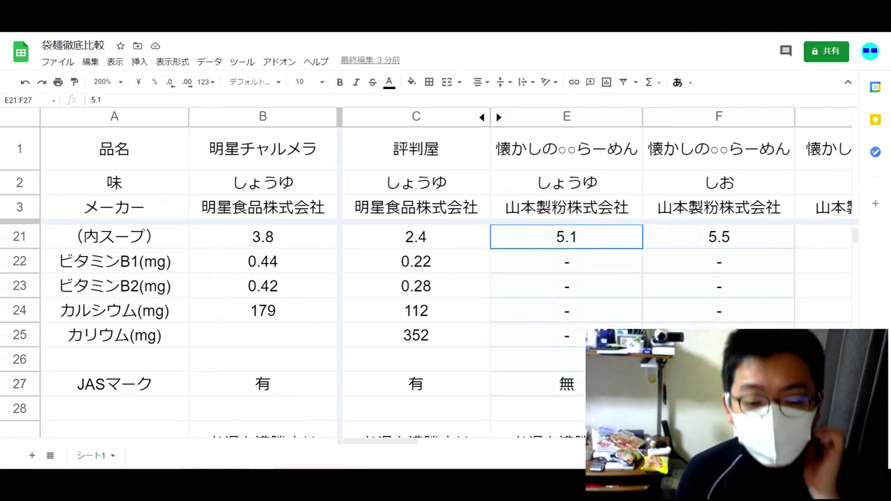
{"action": "key", "text": "ctrl+z"}
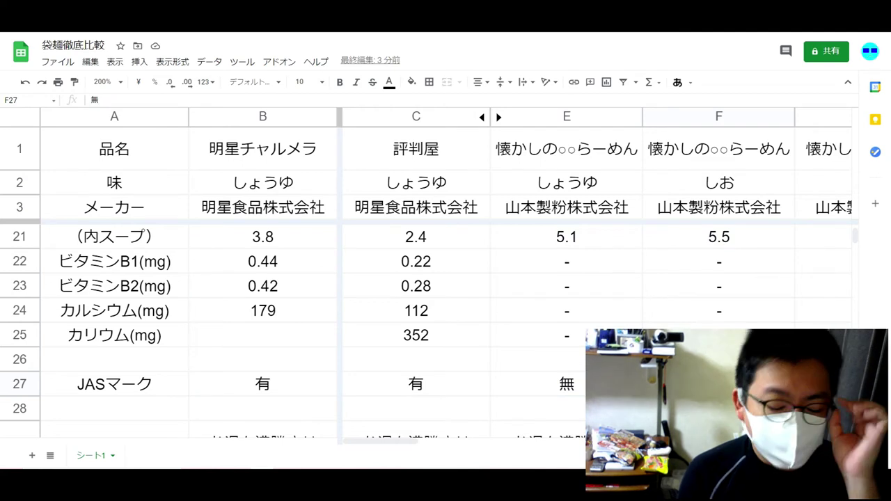
{"action": "scroll", "coordinate": [580, 335], "scroll_direction": "down", "scroll_amount": 3}
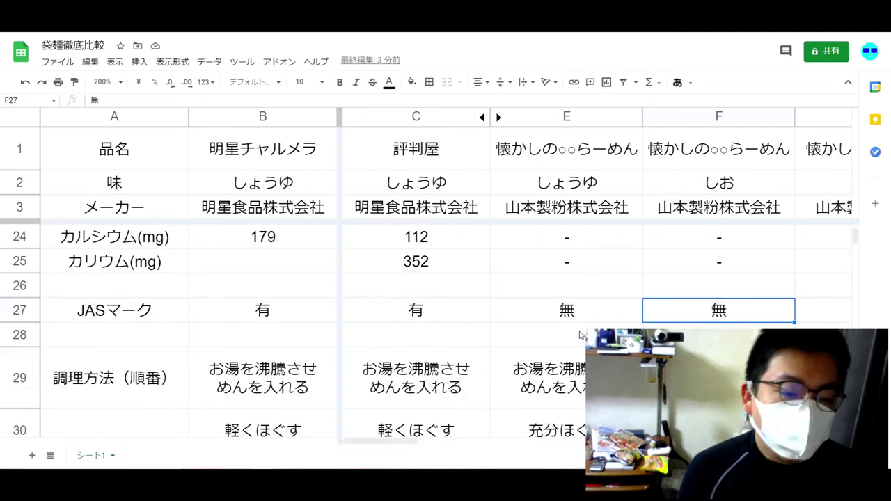
Step: Compare the first two 調理方法 stages of 明星チャルメラ, 評判屋 and 懐かしの○○らーめん in rows 29 and 30
{"action": "scroll", "coordinate": [581, 335], "scroll_direction": "down", "scroll_amount": 1}
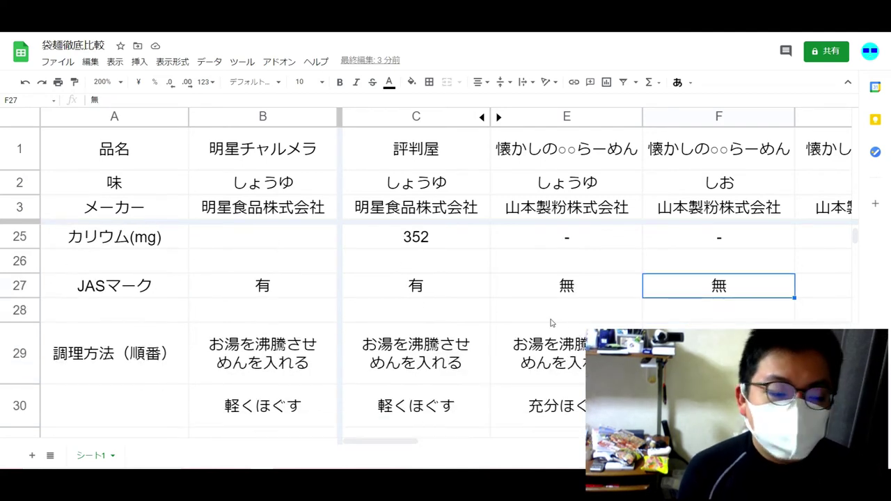
{"action": "scroll", "coordinate": [553, 323], "scroll_direction": "down", "scroll_amount": 2}
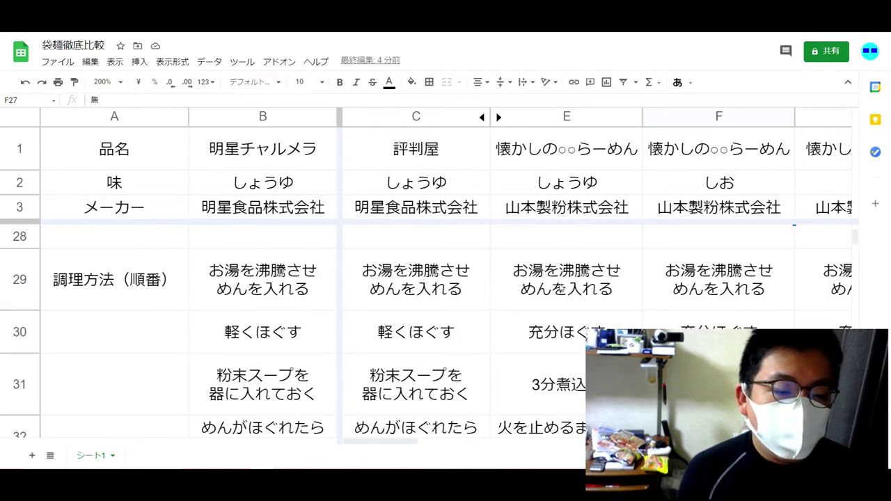
{"action": "left_click", "coordinate": [437, 280]}
{"action": "left_click", "coordinate": [518, 288], "text": "shift"}
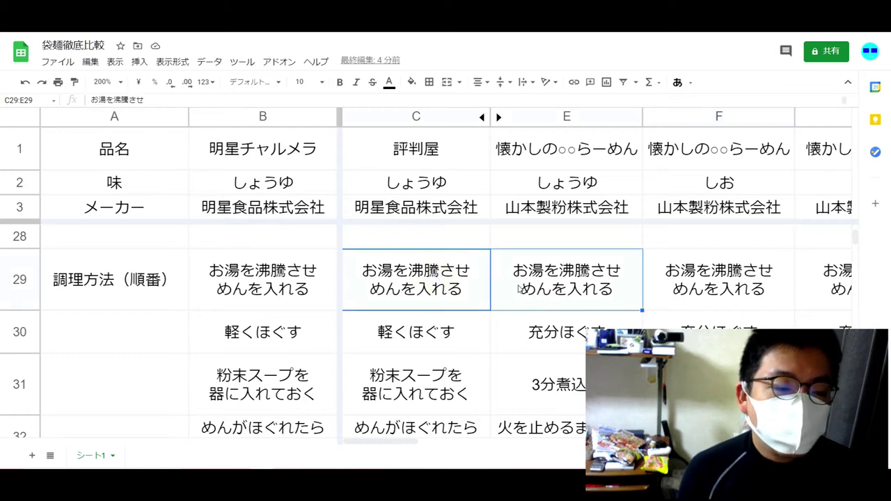
{"action": "left_click", "coordinate": [459, 336]}
{"action": "left_click", "coordinate": [307, 333], "text": "shift"}
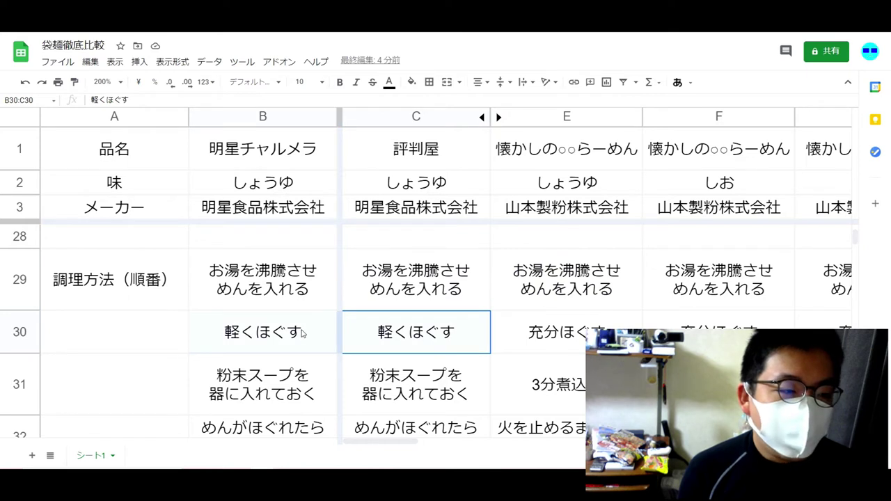
{"action": "left_click", "coordinate": [532, 336]}
{"action": "left_click", "coordinate": [719, 321], "text": "shift"}
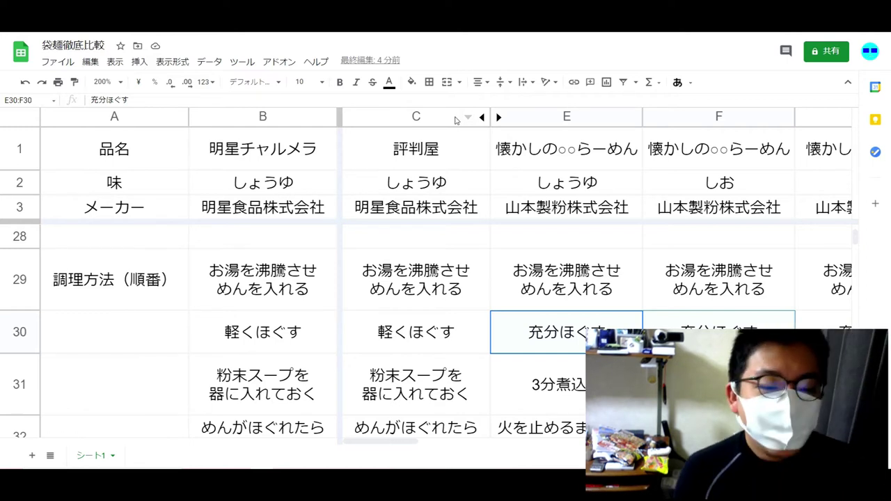
Step: Examine the remaining 調理方法 stages of both 懐かしの○○らーめん flavours against the other noodles, from row 31 to the end of the section
{"action": "scroll", "coordinate": [499, 307], "scroll_direction": "down", "scroll_amount": 2}
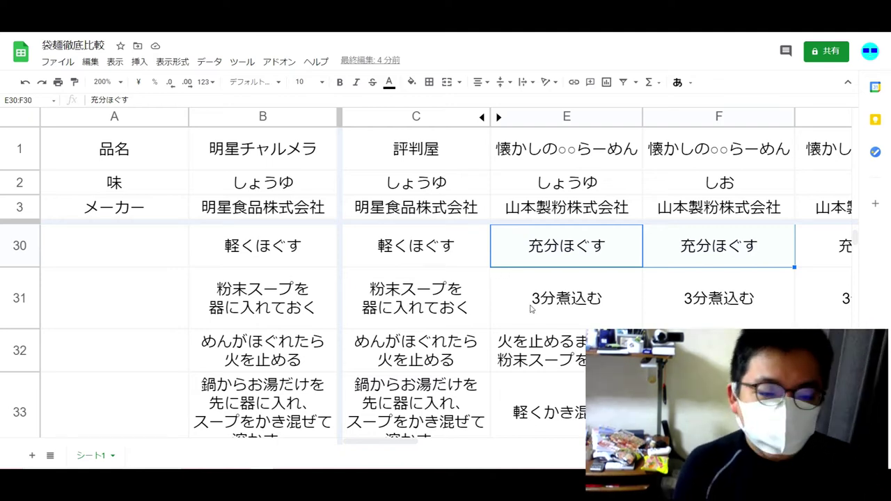
{"action": "left_click_drag", "start_coordinate": [603, 285], "coordinate": [686, 287]}
{"action": "left_click_drag", "start_coordinate": [581, 352], "coordinate": [686, 351]}
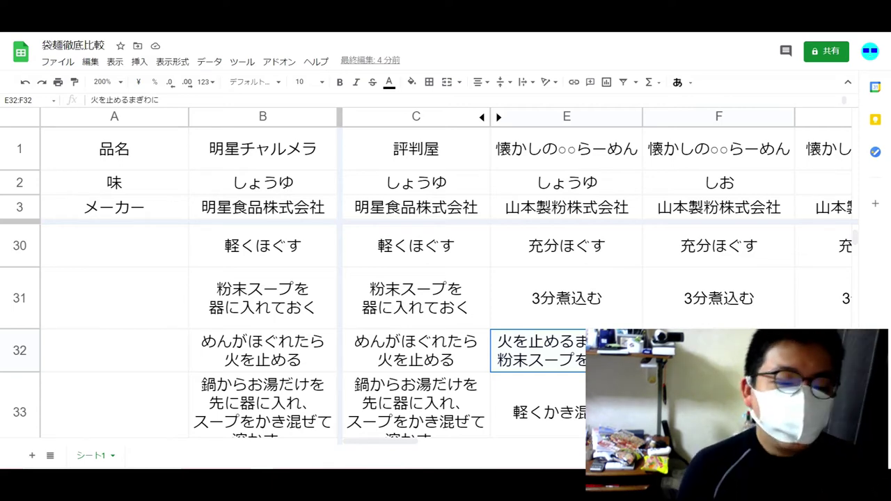
{"action": "scroll", "coordinate": [445, 313], "scroll_direction": "down", "scroll_amount": 1}
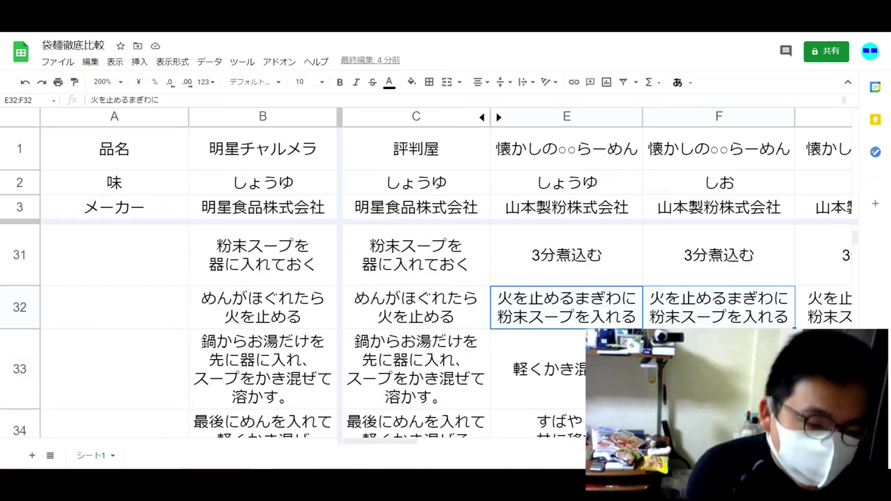
{"action": "scroll", "coordinate": [445, 313], "scroll_direction": "down", "scroll_amount": 2}
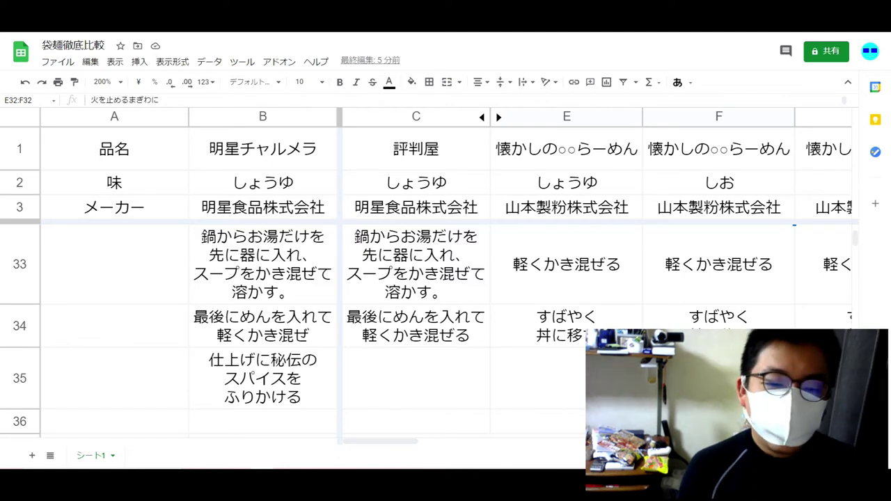
Step: Check the 小麦, そば, 卵 and 乳成分 allergen entries of the しょうゆ 懐かしの○○らーめん in rows 39 to 42
{"action": "scroll", "coordinate": [446, 328], "scroll_direction": "down", "scroll_amount": 3}
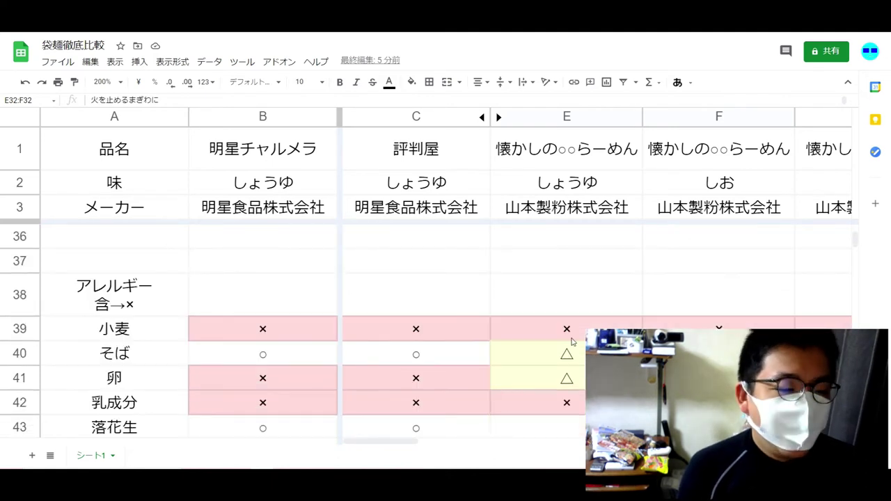
{"action": "left_click", "coordinate": [530, 326]}
{"action": "left_click", "coordinate": [557, 359]}
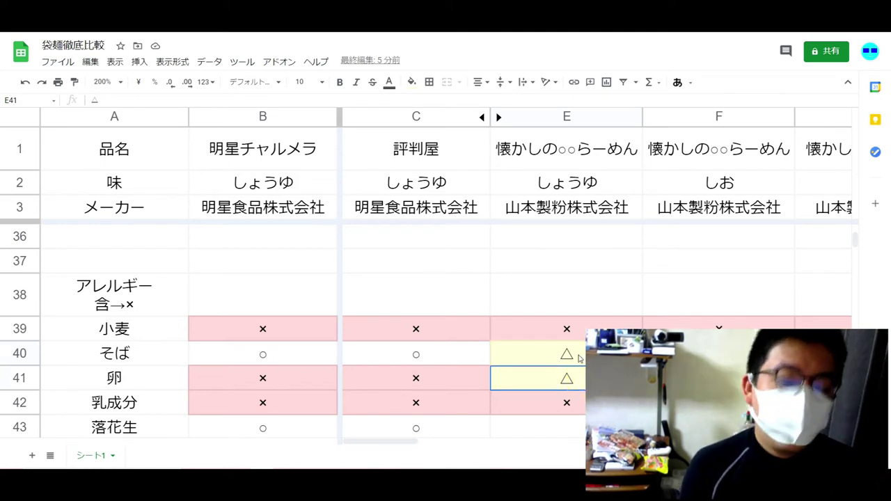
{"action": "left_click", "coordinate": [575, 382]}
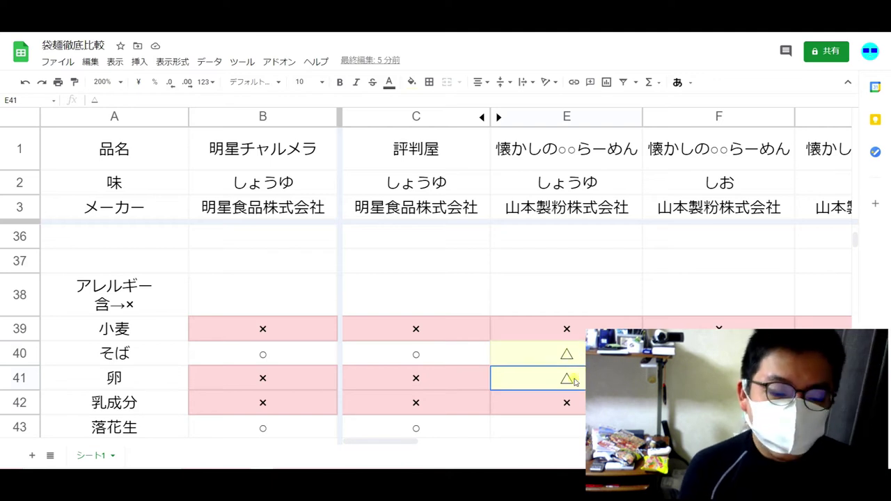
{"action": "scroll", "coordinate": [568, 314], "scroll_direction": "down", "scroll_amount": 3}
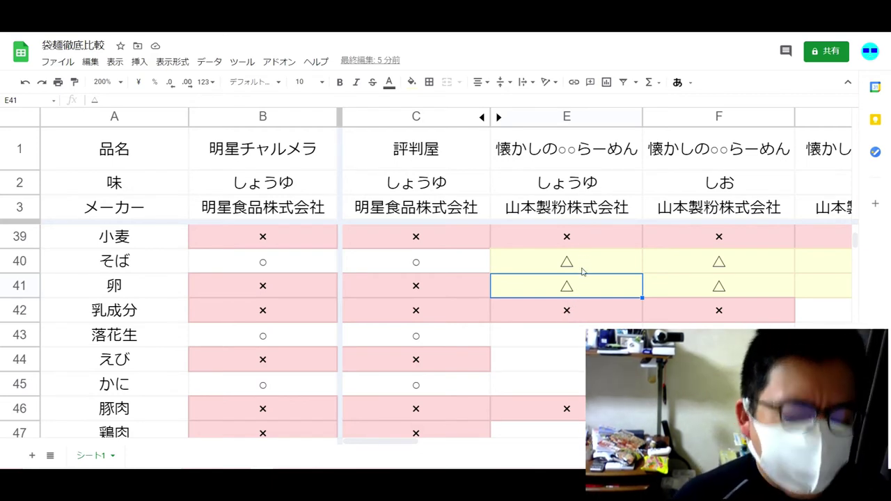
{"action": "left_click_drag", "start_coordinate": [583, 263], "coordinate": [593, 306]}
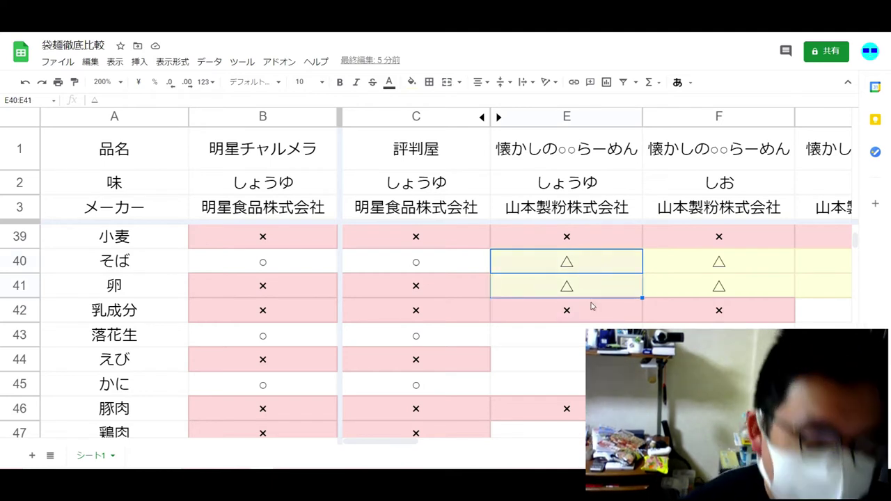
{"action": "left_click", "coordinate": [589, 312]}
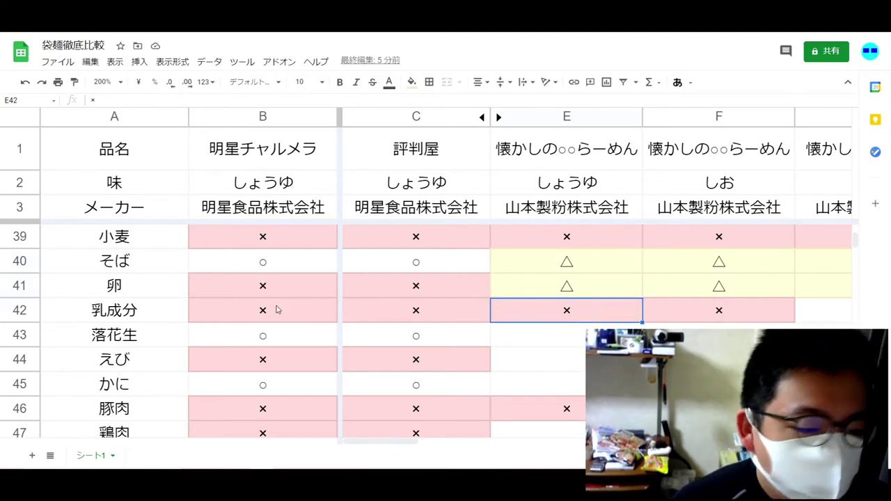
Step: Compare the えび allergen entries of 明星チャルメラ and 評判屋 with both 懐かしの○○らーめん flavours in row 44
{"action": "left_click_drag", "start_coordinate": [579, 358], "coordinate": [599, 360]}
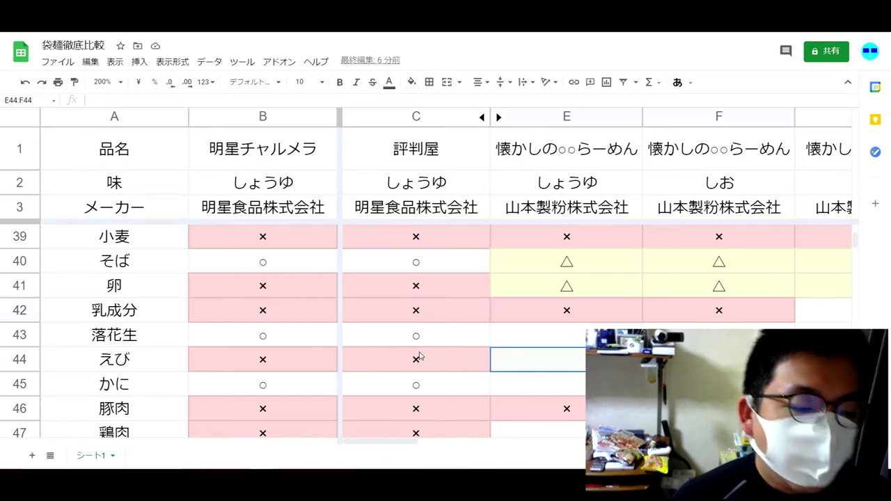
{"action": "left_click", "coordinate": [291, 352]}
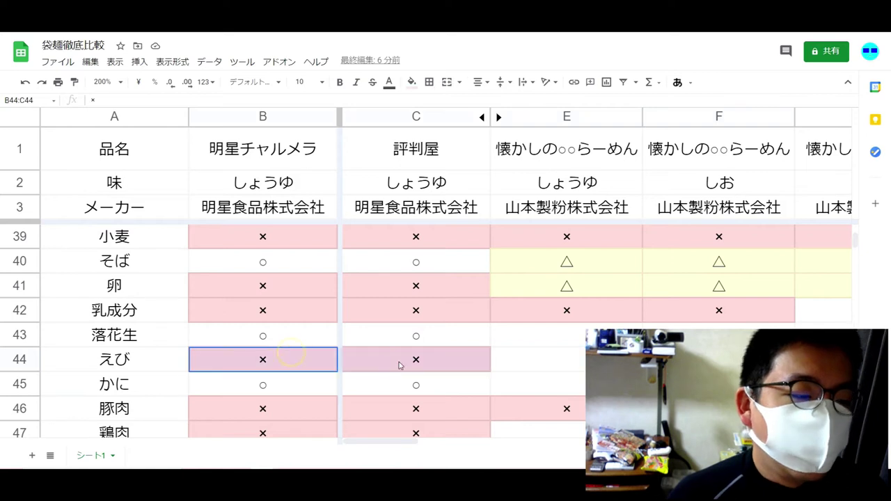
{"action": "left_click", "coordinate": [411, 363], "text": "shift"}
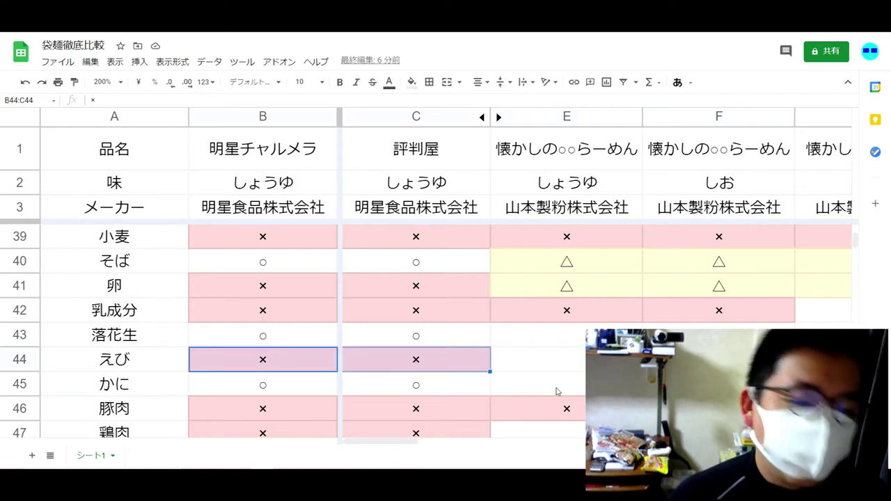
{"action": "left_click", "coordinate": [567, 359]}
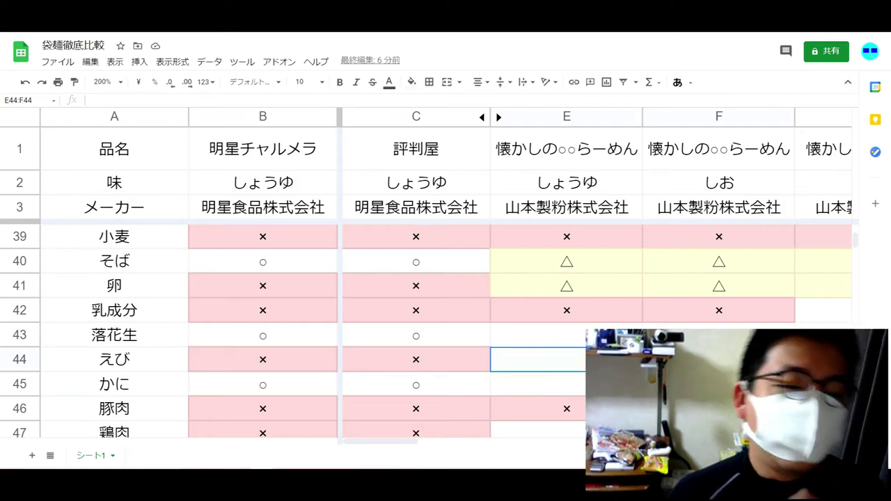
Step: Check the 豚肉, 鶏肉 and 牛肉 entries of しょうゆ 懐かしの○○らーめん, and compare its かに entry with 評判屋 in row 45
{"action": "scroll", "coordinate": [523, 358], "scroll_direction": "down", "scroll_amount": 3}
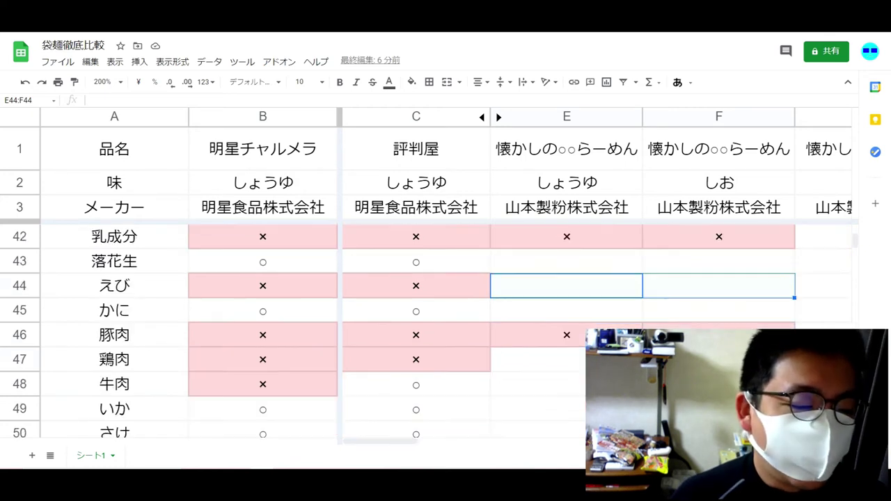
{"action": "left_click", "coordinate": [515, 339]}
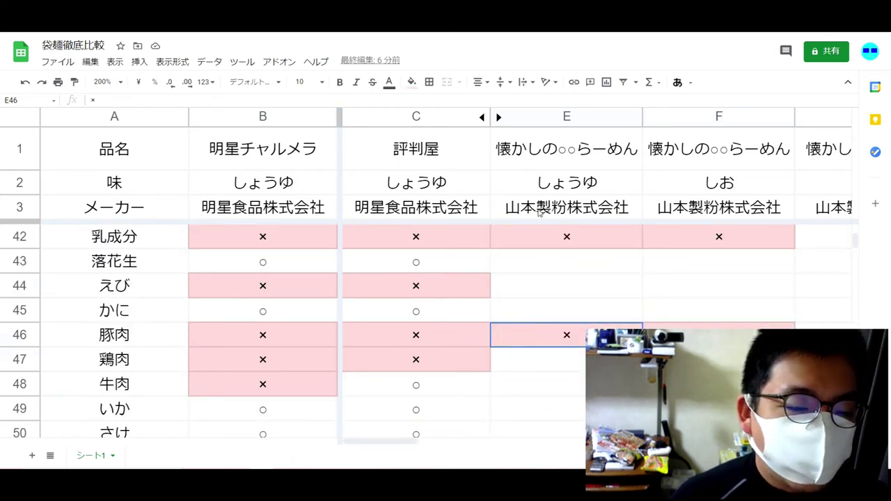
{"action": "left_click_drag", "start_coordinate": [546, 357], "coordinate": [555, 385]}
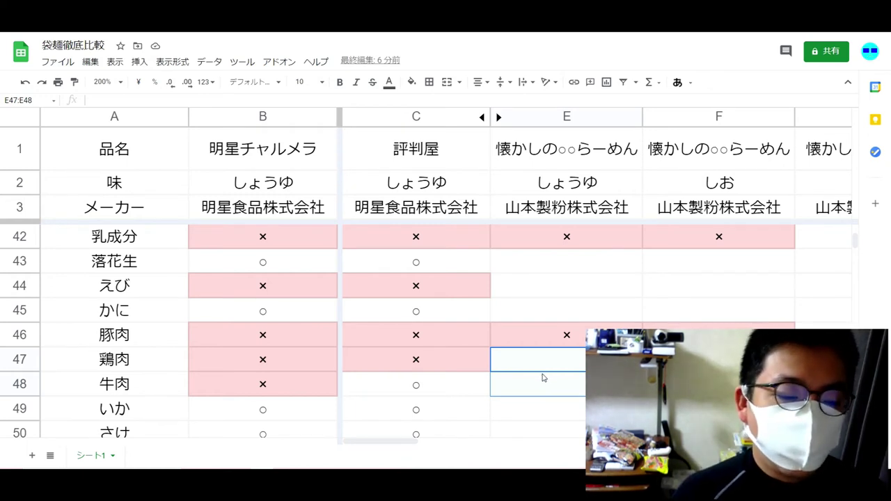
{"action": "scroll", "coordinate": [542, 381], "scroll_direction": "down", "scroll_amount": 1}
{"action": "left_click", "coordinate": [539, 289]}
{"action": "left_click", "coordinate": [456, 288]}
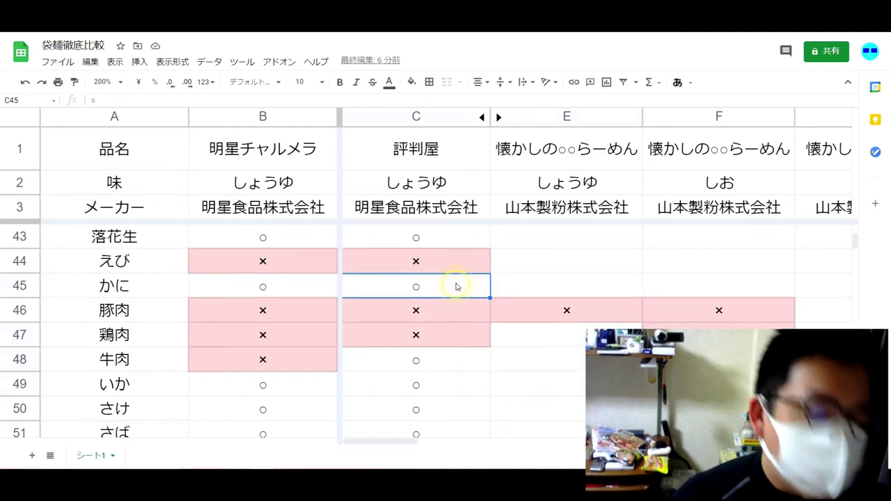
{"action": "left_click", "coordinate": [566, 282]}
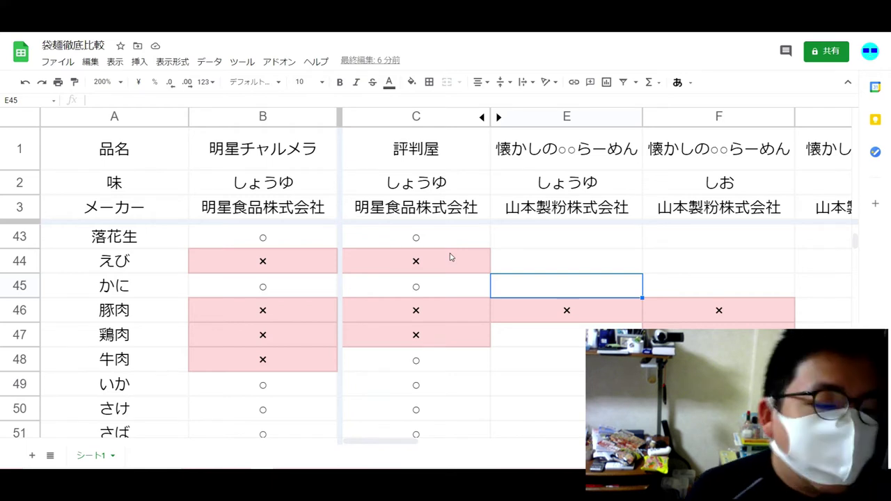
Step: Check the えび entry of しょうゆ 懐かしの○○らーめん and compare the noodles' allergen entries down to 大豆 in row 54
{"action": "left_click", "coordinate": [537, 262]}
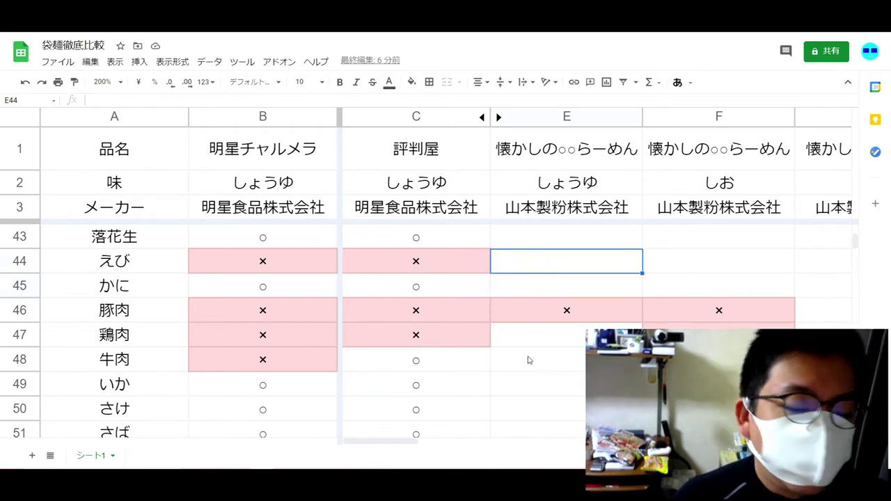
{"action": "scroll", "coordinate": [528, 380], "scroll_direction": "down", "scroll_amount": 3}
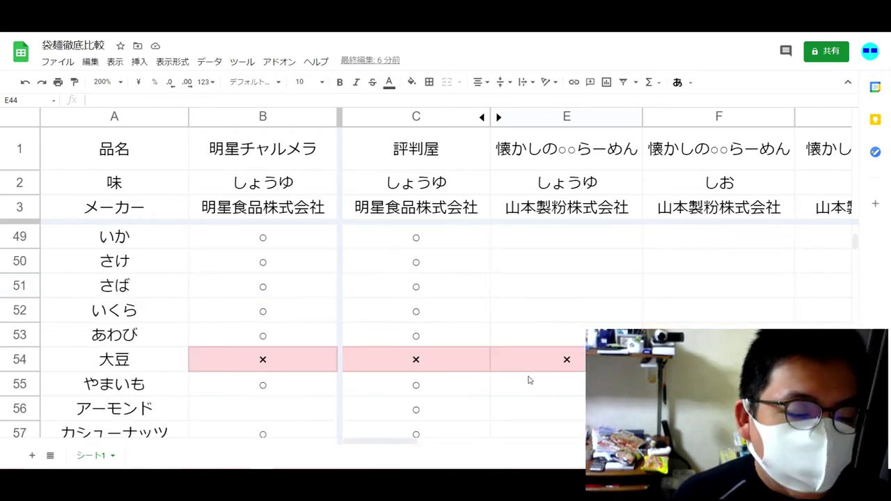
{"action": "scroll", "coordinate": [529, 360], "scroll_direction": "up", "scroll_amount": 3}
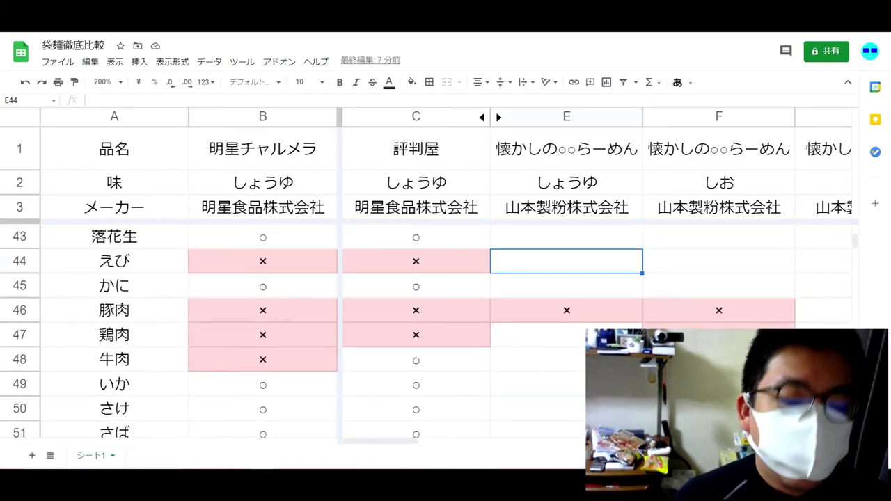
{"action": "scroll", "coordinate": [553, 378], "scroll_direction": "down", "scroll_amount": 1}
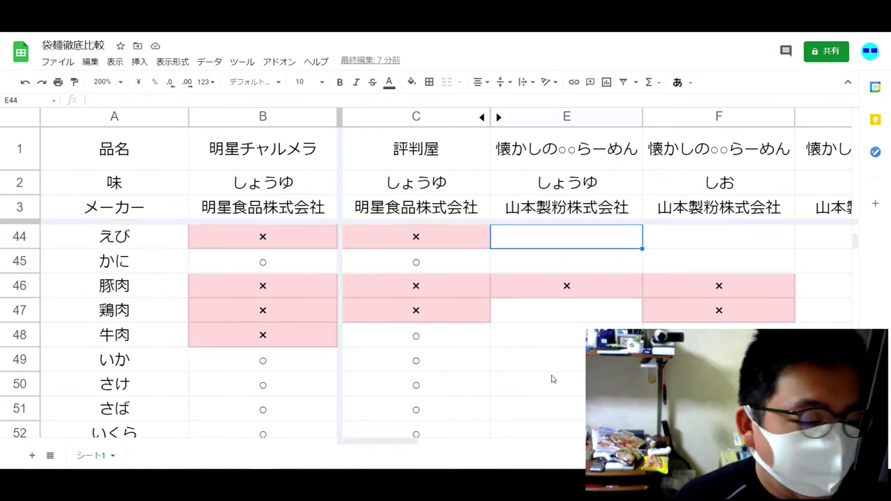
{"action": "scroll", "coordinate": [553, 377], "scroll_direction": "down", "scroll_amount": 2}
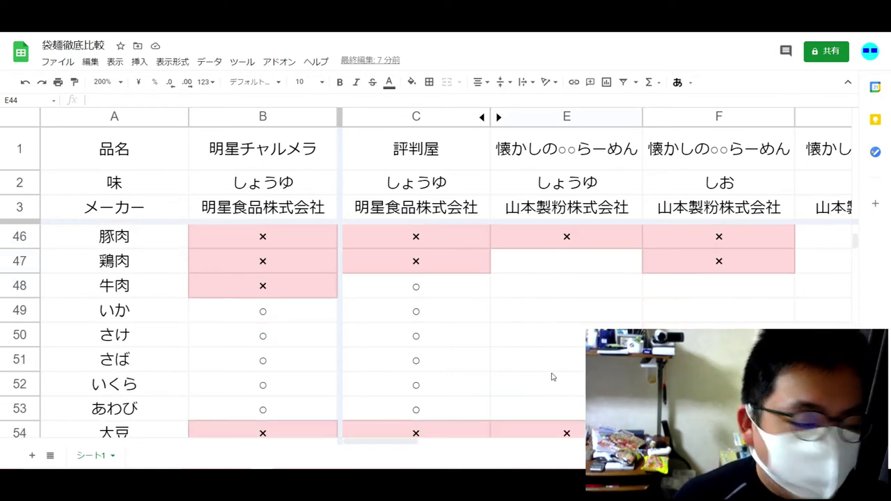
{"action": "scroll", "coordinate": [553, 377], "scroll_direction": "down", "scroll_amount": 4}
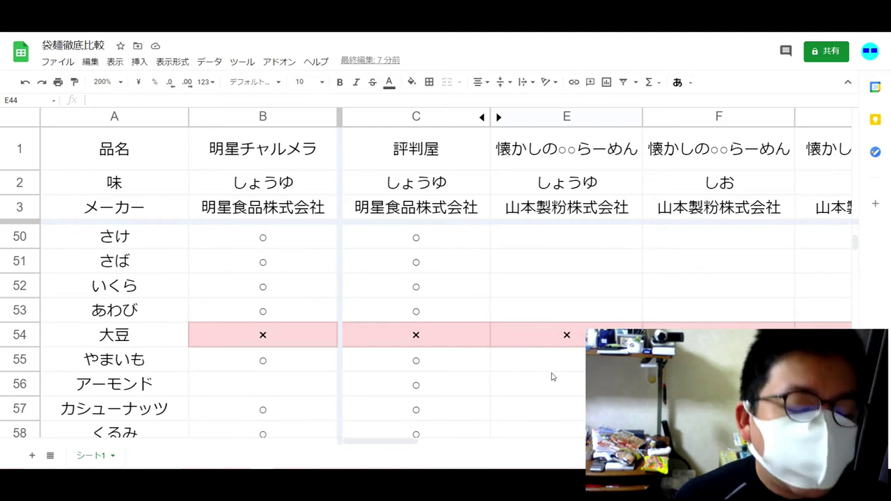
{"action": "left_click", "coordinate": [672, 326]}
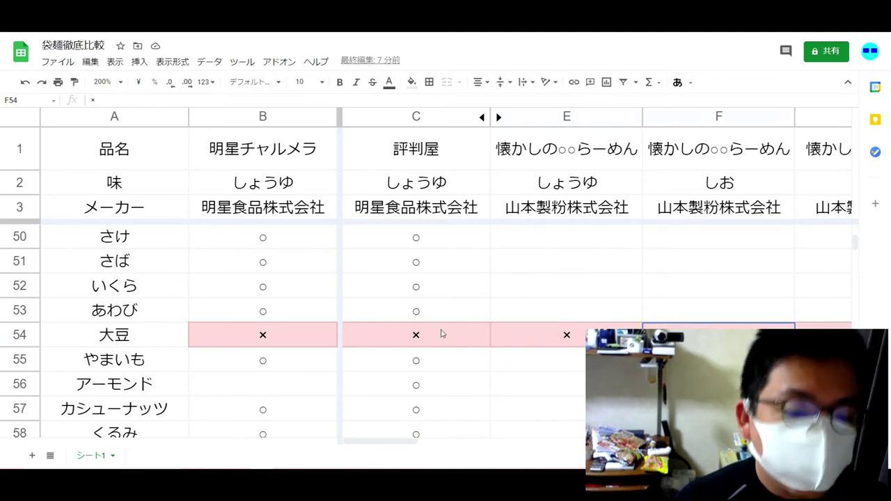
Step: Examine the remaining allergen entries of the noodles from やまいも in row 55 to 魚介類 in row 67
{"action": "scroll", "coordinate": [543, 340], "scroll_direction": "down", "scroll_amount": 1}
{"action": "scroll", "coordinate": [544, 339], "scroll_direction": "down", "scroll_amount": 3}
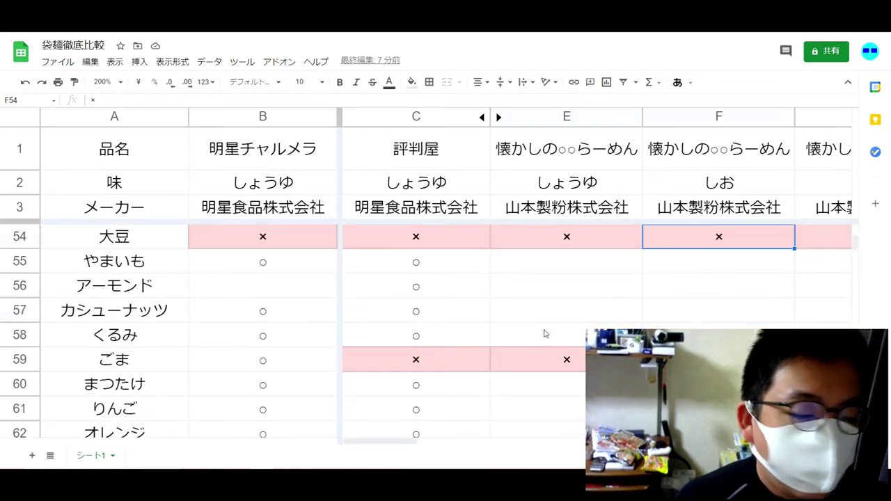
{"action": "scroll", "coordinate": [527, 354], "scroll_direction": "down", "scroll_amount": 7}
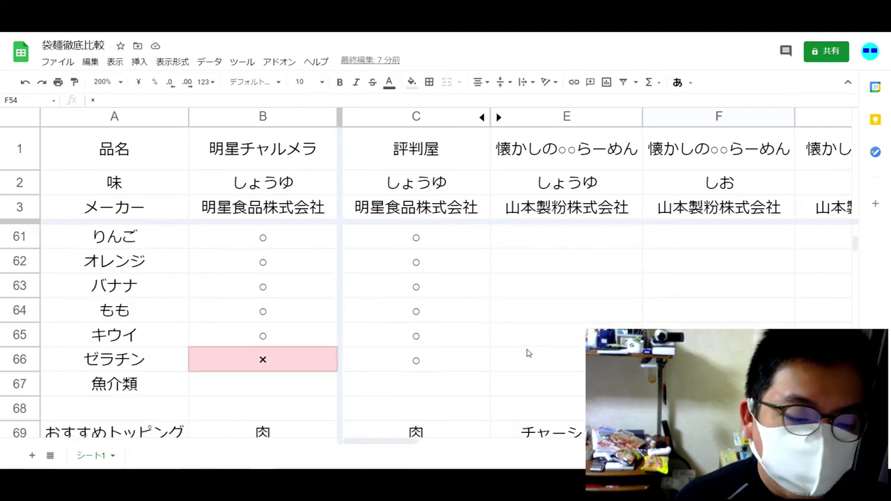
{"action": "scroll", "coordinate": [548, 362], "scroll_direction": "down", "scroll_amount": 1}
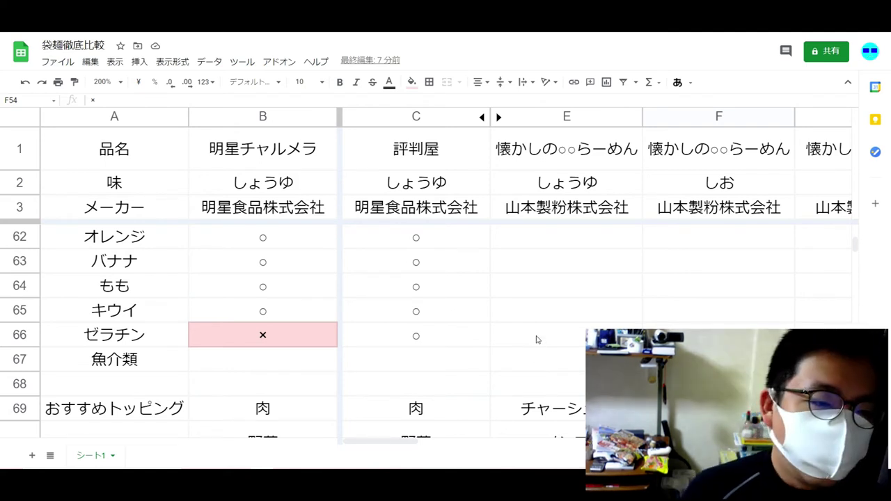
Step: Compare the おすすめトッピング entries of 評判屋 and しょうゆ 懐かしの○○らーめん in rows 69 and 70
{"action": "scroll", "coordinate": [536, 339], "scroll_direction": "down", "scroll_amount": 4}
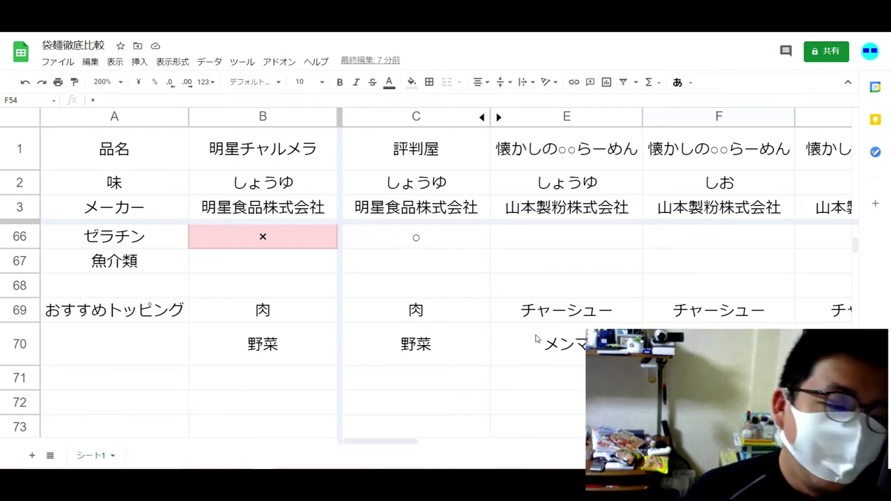
{"action": "left_click", "coordinate": [427, 314]}
{"action": "left_click", "coordinate": [586, 319]}
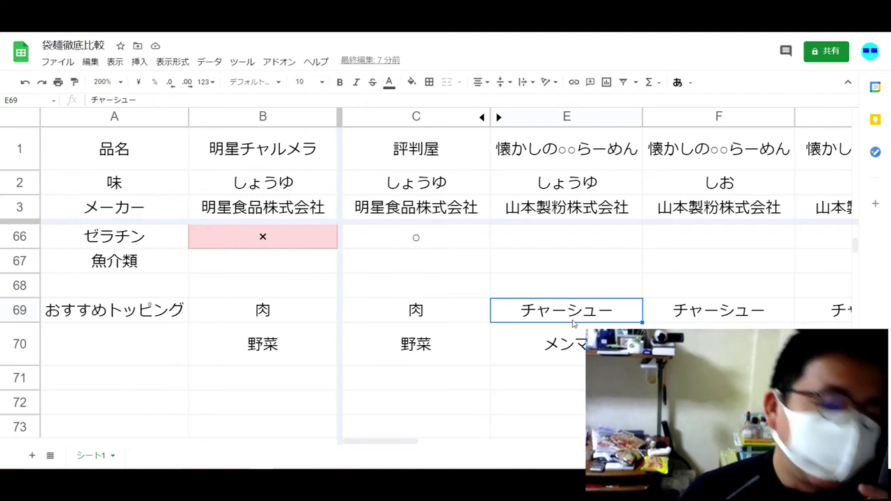
{"action": "left_click", "coordinate": [430, 342]}
{"action": "key", "text": "Right"}
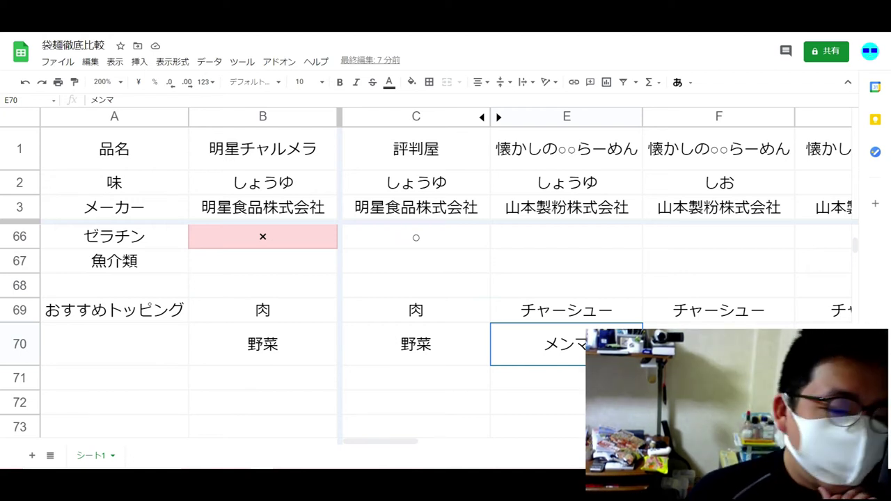
{"action": "scroll", "coordinate": [423, 327], "scroll_direction": "down", "scroll_amount": 1}
{"action": "scroll", "coordinate": [424, 327], "scroll_direction": "up", "scroll_amount": 1}
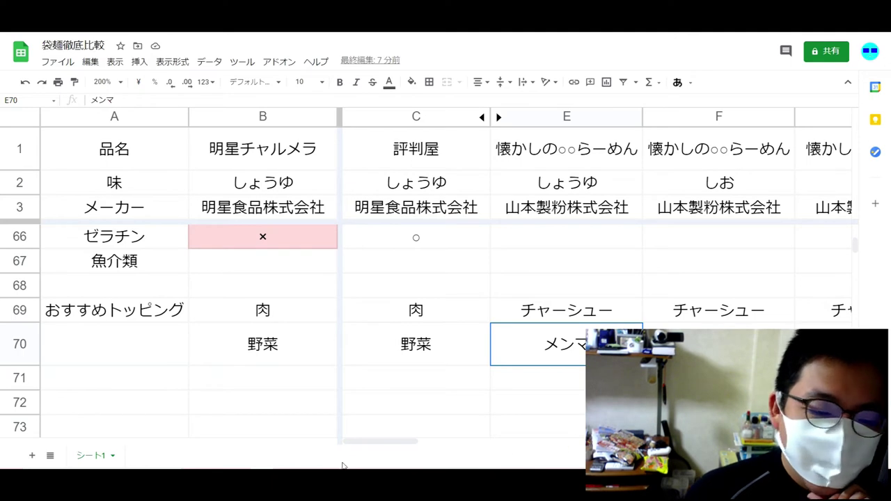
Step: Return to the price rows and hide columns F and G beside the しょうゆ 懐かしの○○らーめん column
{"action": "mouse_move", "coordinate": [378, 444]}
{"action": "left_mouse_down"}
{"action": "mouse_move", "coordinate": [529, 446]}
{"action": "mouse_move", "coordinate": [382, 446]}
{"action": "left_mouse_up"}
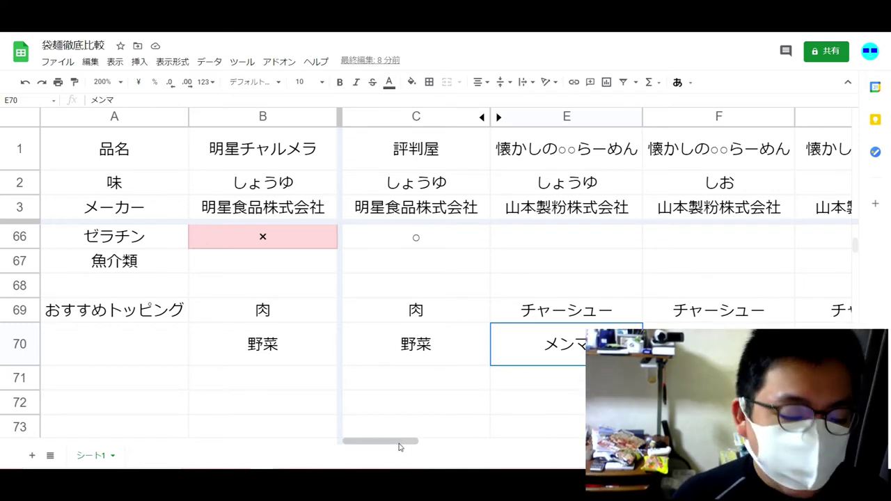
{"action": "scroll", "coordinate": [648, 324], "scroll_direction": "up", "scroll_amount": 5}
{"action": "scroll", "coordinate": [648, 324], "scroll_direction": "up", "scroll_amount": 15}
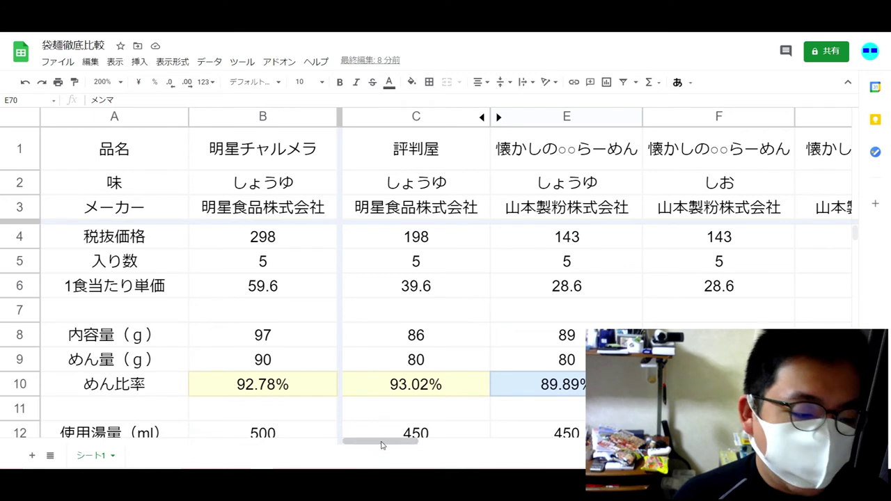
{"action": "mouse_move", "coordinate": [381, 446]}
{"action": "left_mouse_down"}
{"action": "mouse_move", "coordinate": [409, 447]}
{"action": "mouse_move", "coordinate": [394, 448]}
{"action": "left_mouse_up"}
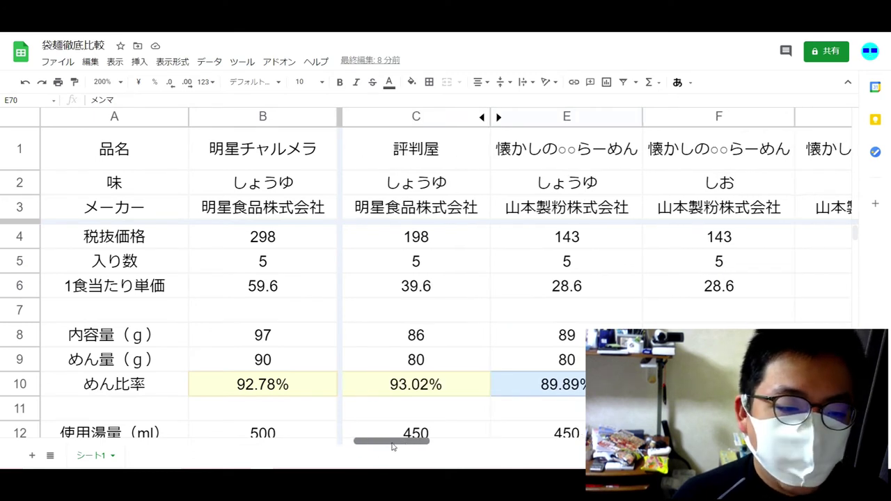
{"action": "left_click", "coordinate": [737, 113]}
{"action": "left_click_drag", "start_coordinate": [737, 113], "coordinate": [811, 115]}
{"action": "right_click", "coordinate": [738, 117]}
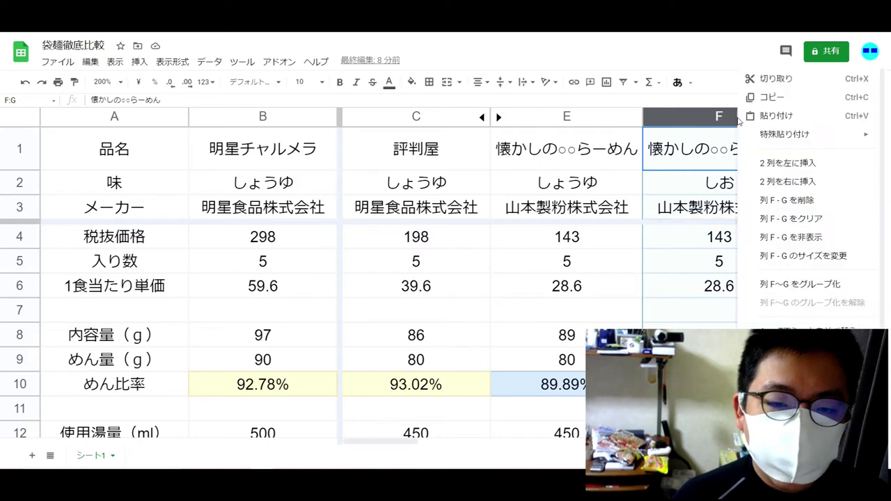
{"action": "left_click", "coordinate": [769, 236]}
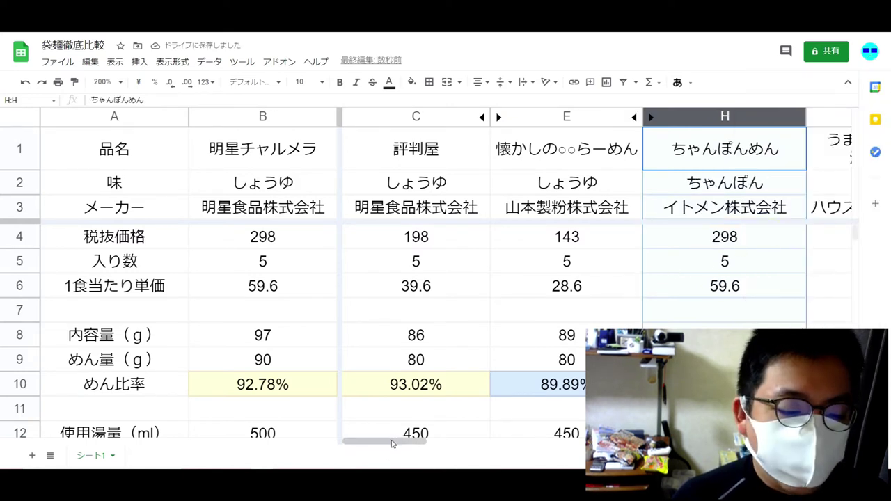
Step: Hide the ちゃんぽんめん and うまかっちゃん 濃厚新味 columns, H and I
{"action": "left_click_drag", "start_coordinate": [393, 442], "coordinate": [461, 444]}
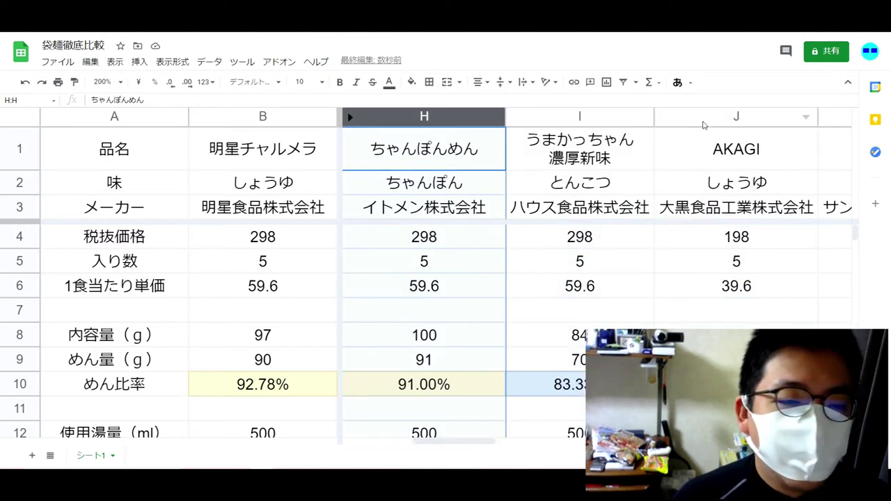
{"action": "left_click", "coordinate": [442, 116]}
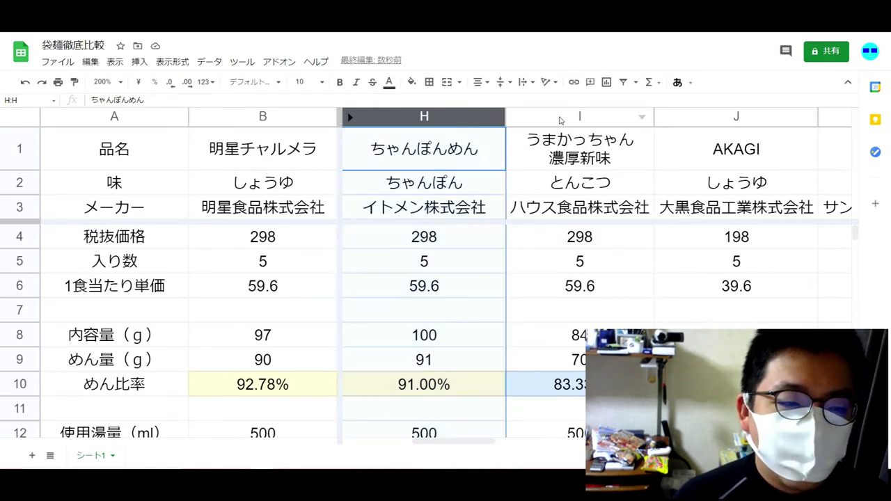
{"action": "left_click", "coordinate": [560, 115], "text": "shift"}
{"action": "right_click", "coordinate": [460, 116]}
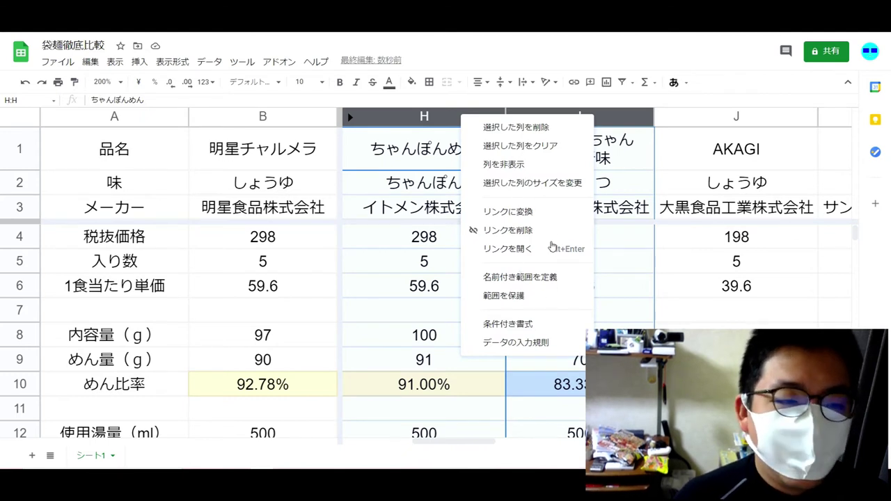
{"action": "left_click", "coordinate": [541, 168]}
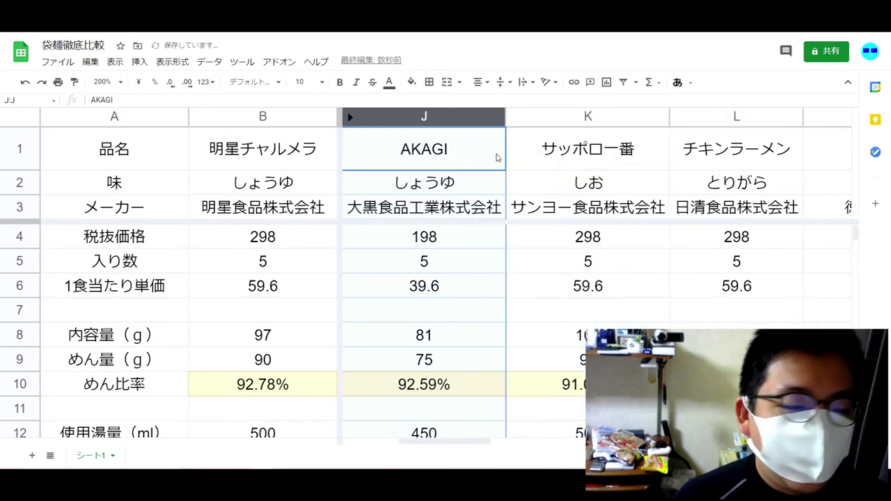
Step: Hide the サッポロ一番, チキンラーメン and 金ちゃんラーメン columns, K to M
{"action": "left_click", "coordinate": [562, 118]}
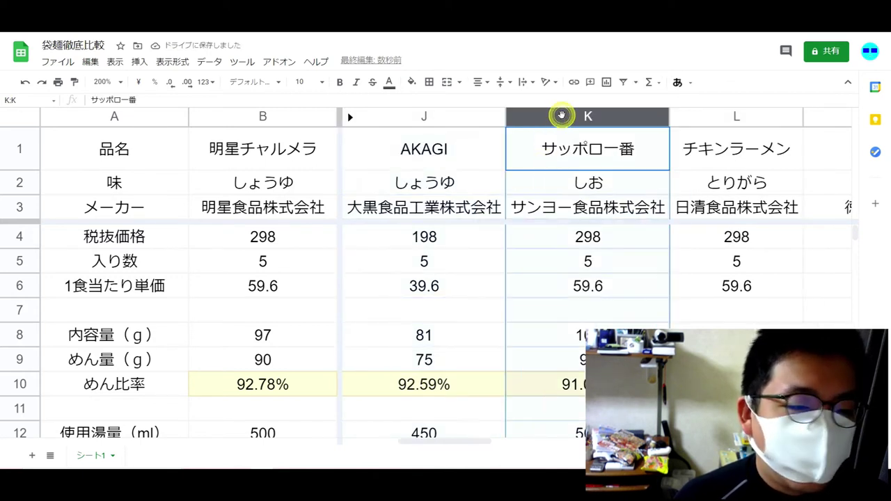
{"action": "left_click", "coordinate": [702, 115], "text": "ctrl"}
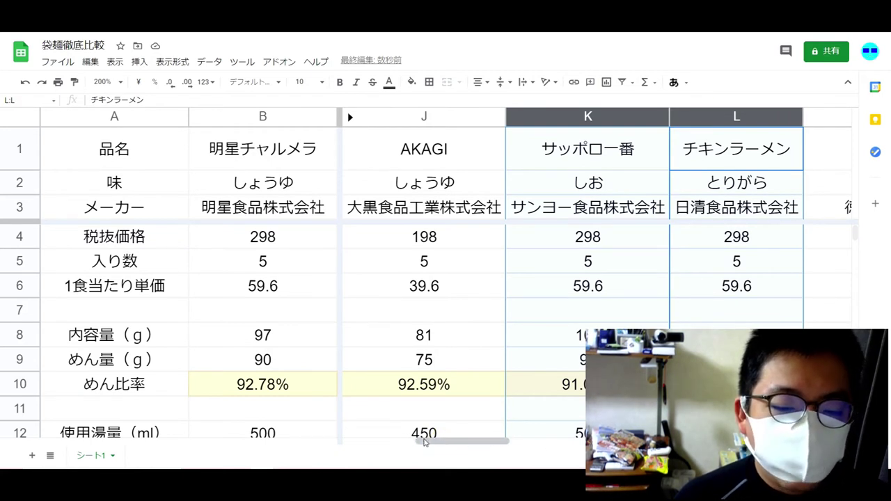
{"action": "left_click_drag", "start_coordinate": [448, 441], "coordinate": [472, 441]}
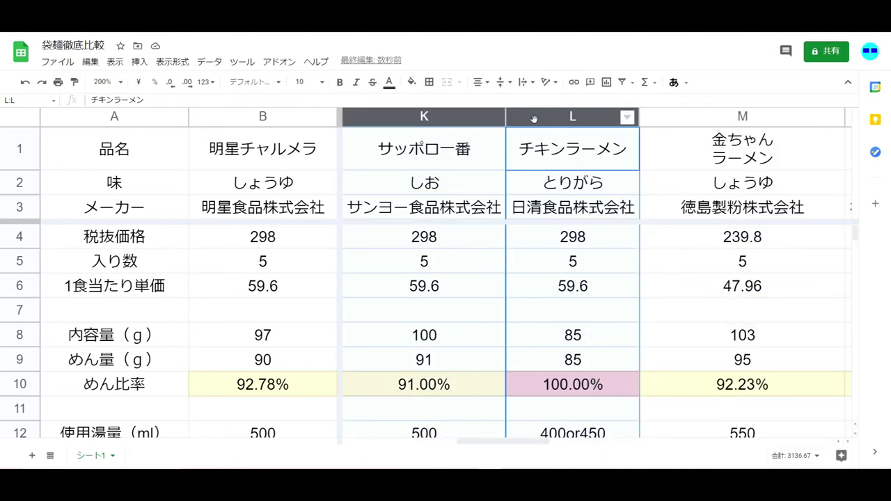
{"action": "right_click", "coordinate": [464, 121]}
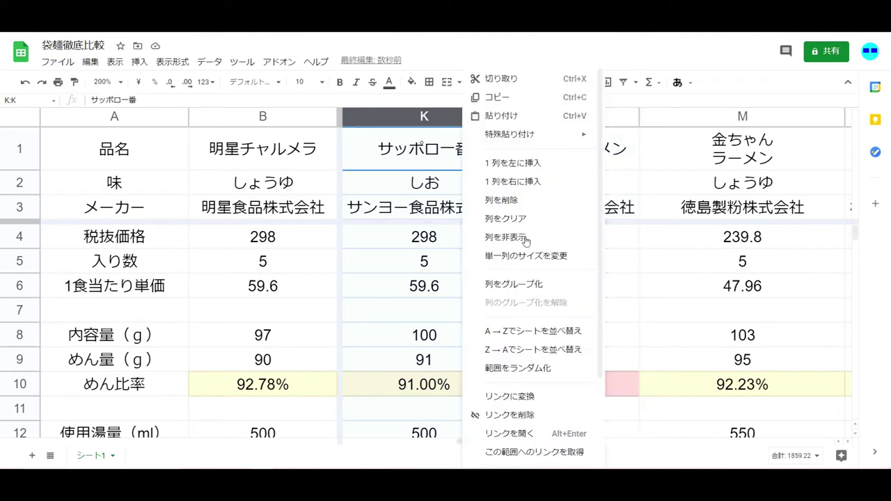
{"action": "left_click", "coordinate": [524, 239]}
{"action": "right_click", "coordinate": [442, 117]}
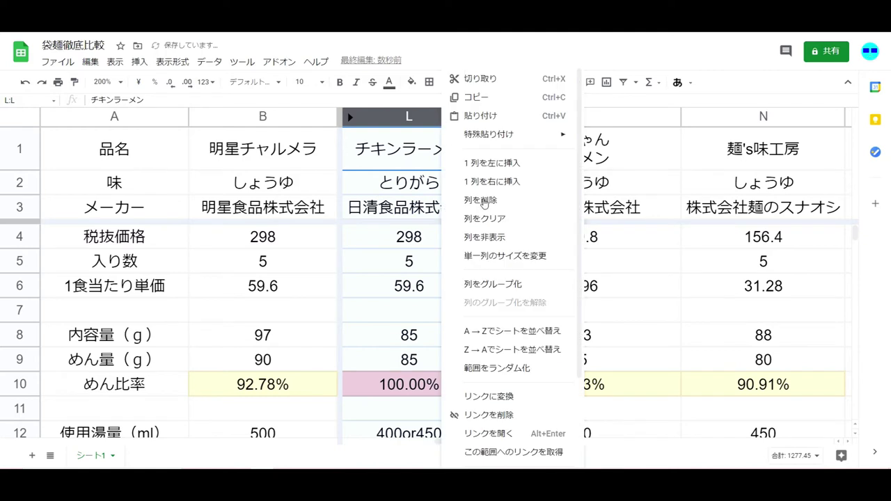
{"action": "left_click", "coordinate": [496, 238]}
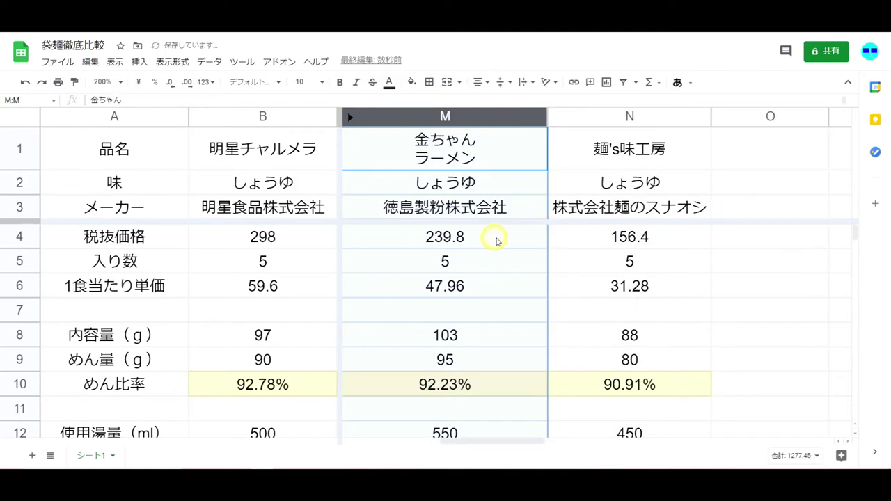
{"action": "right_click", "coordinate": [473, 116]}
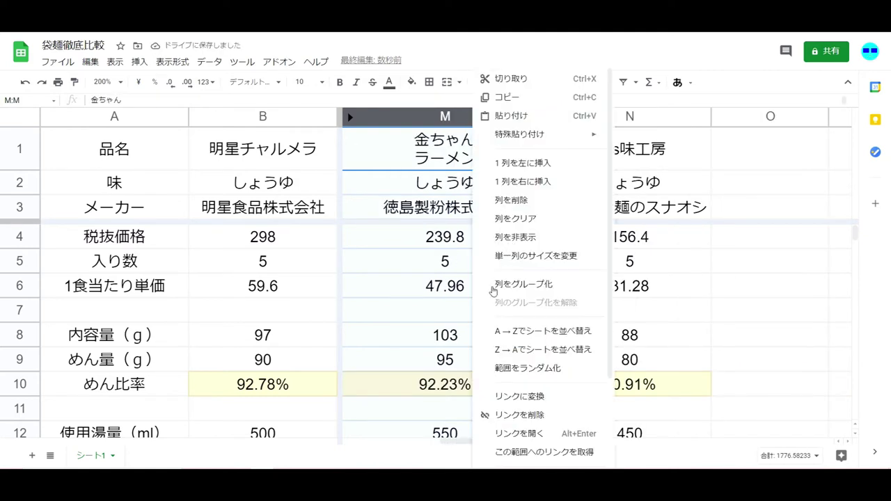
{"action": "left_click", "coordinate": [508, 239]}
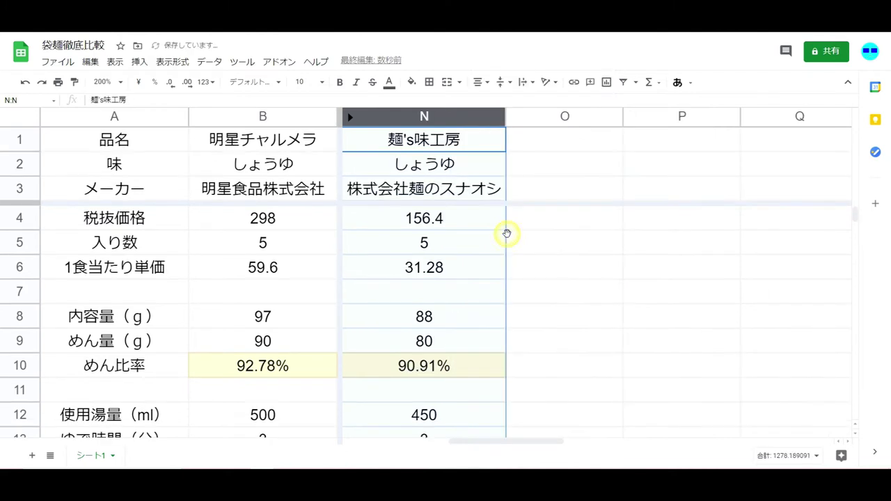
Step: Bring the 懐かしの○○らーめん, AKAGI and 麺's味工房 columns together and check their product names, the しょうゆ flavour and the 麺's味工房 price
{"action": "left_click_drag", "start_coordinate": [528, 447], "coordinate": [469, 453]}
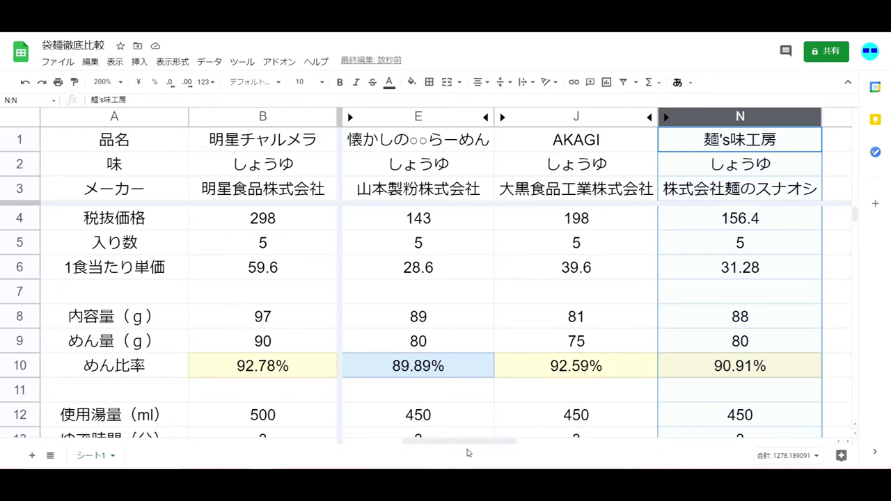
{"action": "left_click", "coordinate": [459, 141]}
{"action": "left_click", "coordinate": [789, 137]}
{"action": "left_click", "coordinate": [773, 162]}
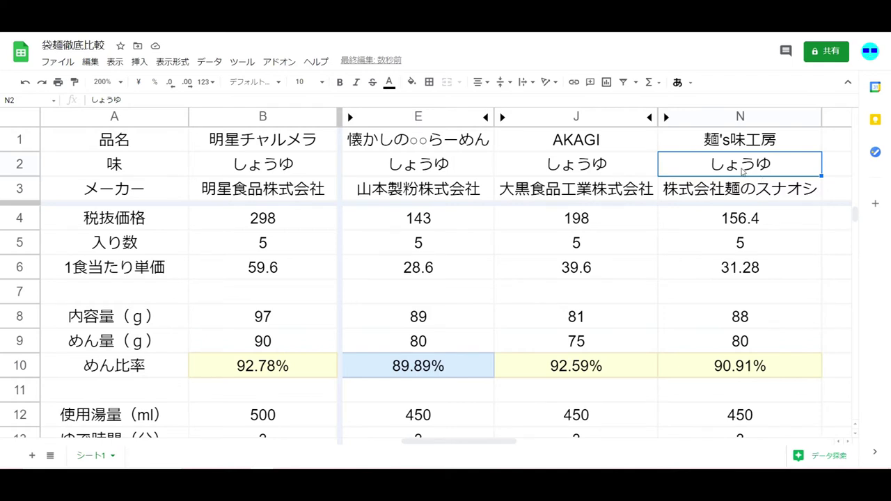
{"action": "left_click", "coordinate": [601, 143]}
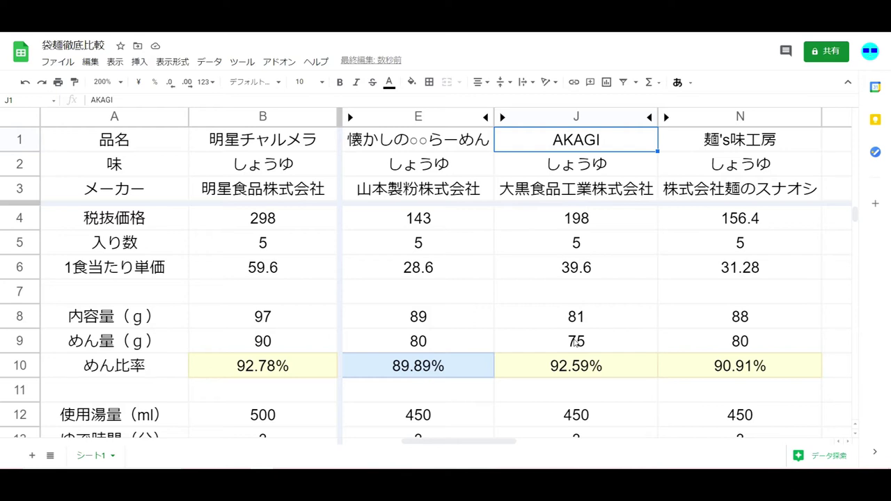
{"action": "left_click", "coordinate": [762, 222]}
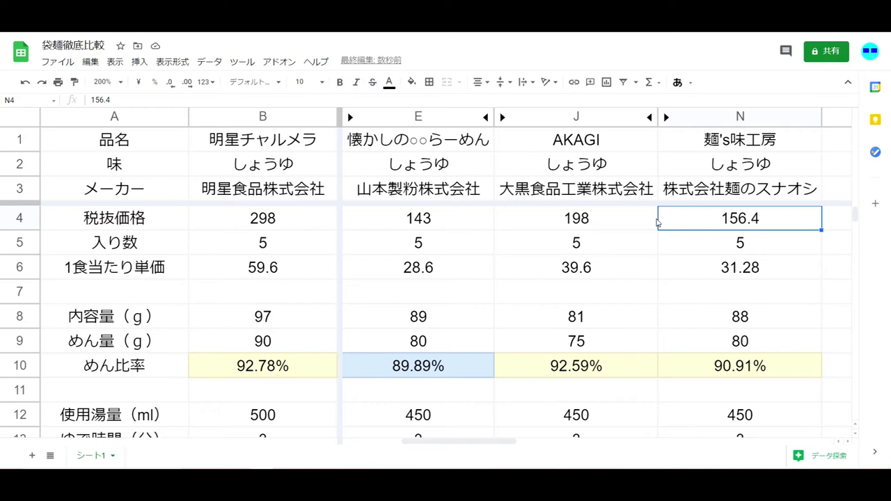
Step: Check the pre-tax price and pack count of AKAGI and 麺's味工房, along with the 麺's味工房 manufacturer
{"action": "left_click", "coordinate": [592, 218]}
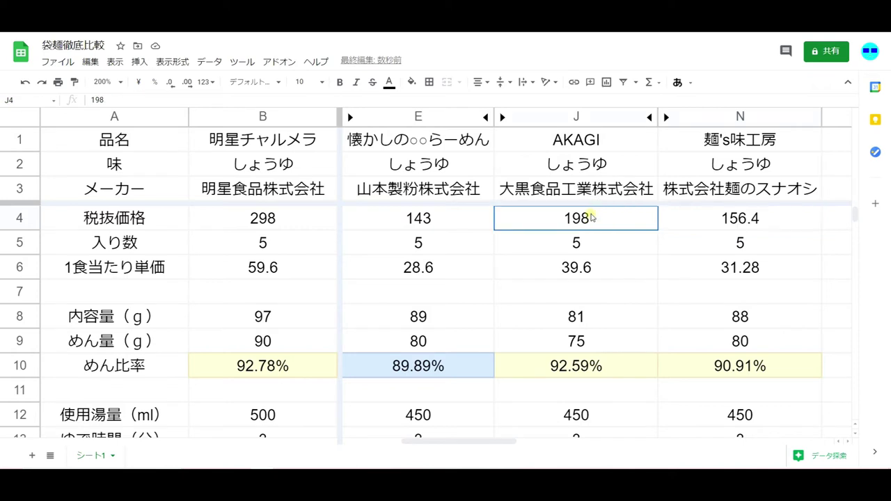
{"action": "left_click", "coordinate": [615, 242]}
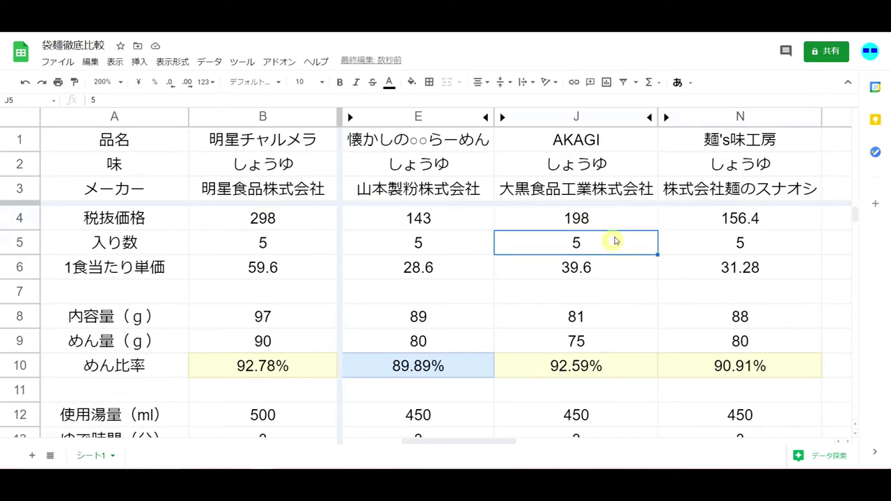
{"action": "left_click", "coordinate": [623, 218]}
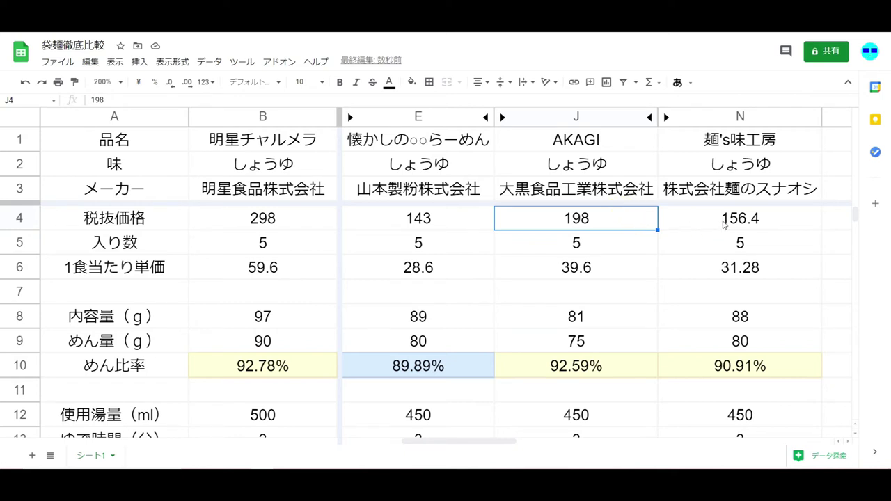
{"action": "left_click", "coordinate": [728, 199]}
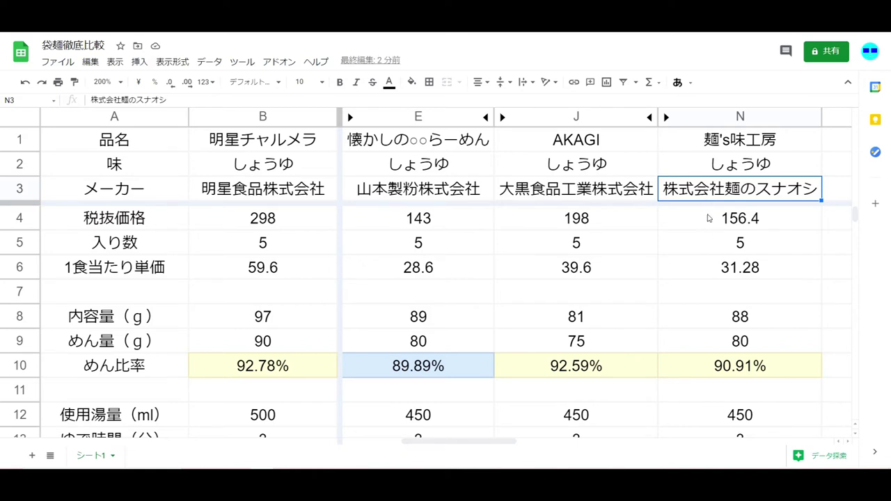
{"action": "left_click", "coordinate": [707, 218]}
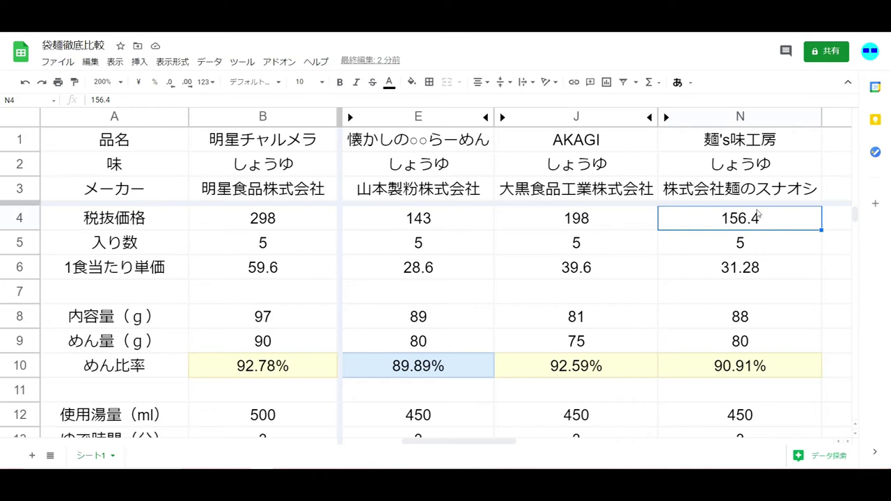
{"action": "left_click", "coordinate": [777, 243]}
{"action": "left_click", "coordinate": [780, 223]}
Step: Compare the 1食当たり単価 of 懐かしの○○らーめん and 麺's味工房, rechecking the price and pack count behind it
{"action": "left_click_drag", "start_coordinate": [461, 223], "coordinate": [461, 268]}
{"action": "left_click", "coordinate": [462, 268]}
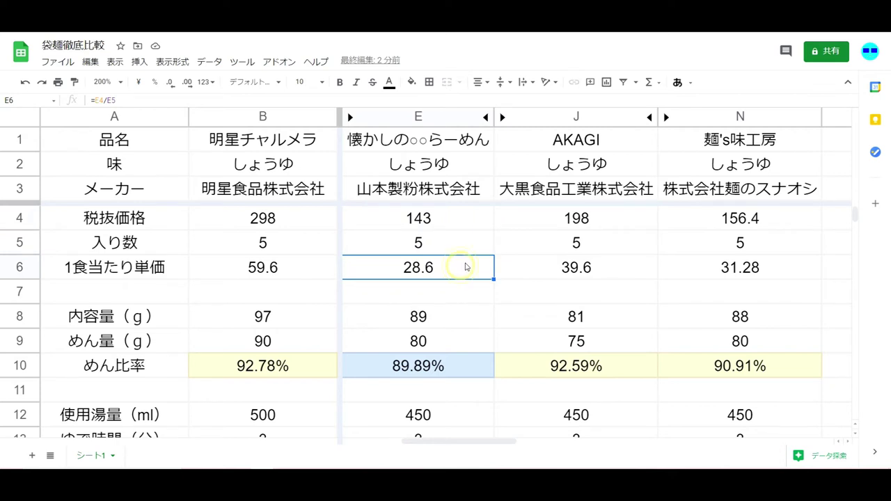
{"action": "left_click", "coordinate": [738, 221]}
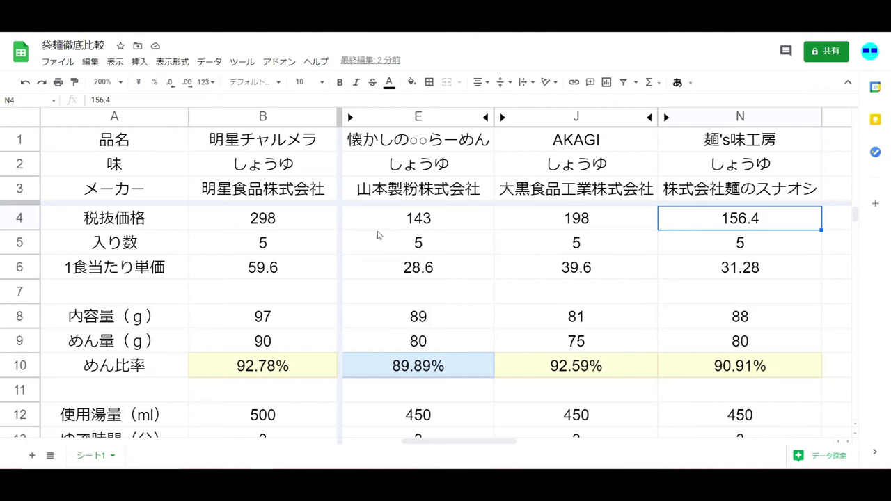
{"action": "left_click", "coordinate": [774, 238]}
{"action": "left_click", "coordinate": [743, 267]}
{"action": "left_click", "coordinate": [482, 272]}
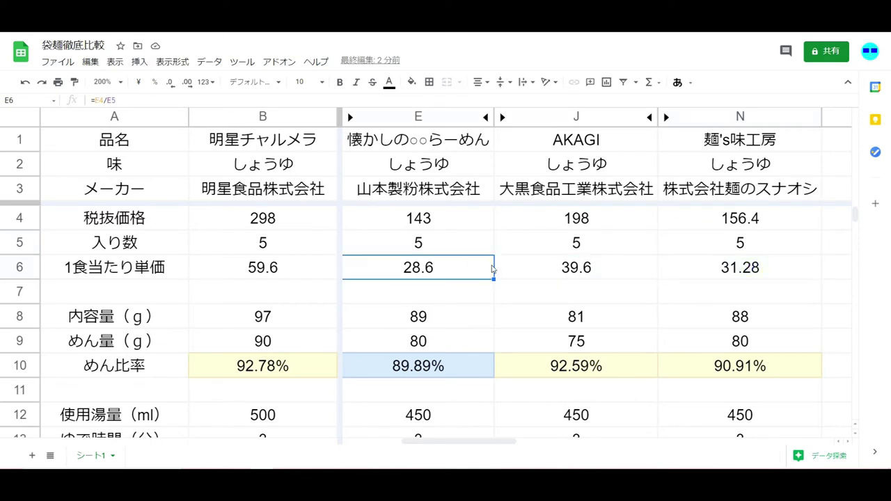
{"action": "left_click", "coordinate": [722, 271]}
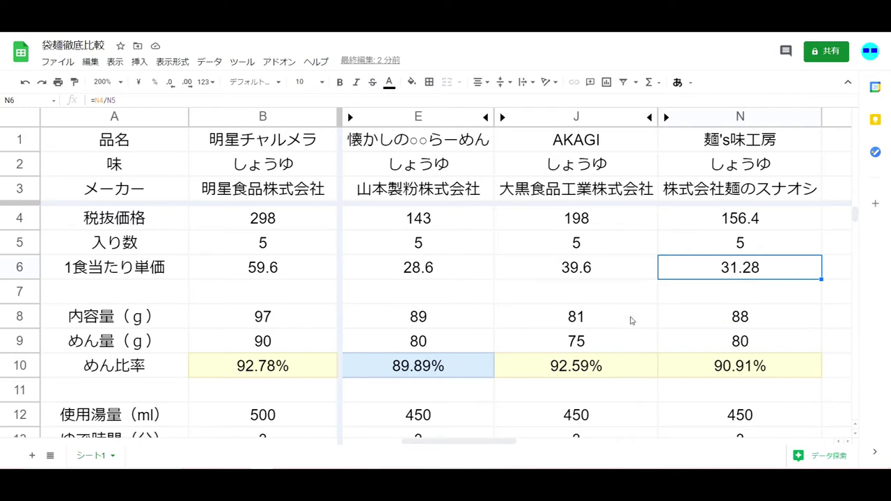
Step: Compare the めん比率 of 麺's味工房, AKAGI and 明星チャルメラ, checking AKAGI's 内容量 and めん量
{"action": "scroll", "coordinate": [634, 298], "scroll_direction": "down", "scroll_amount": 1}
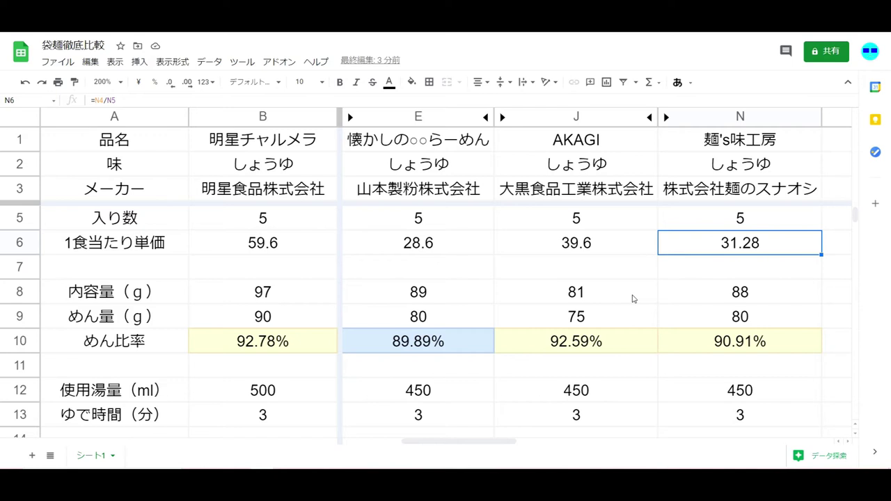
{"action": "left_click", "coordinate": [739, 341]}
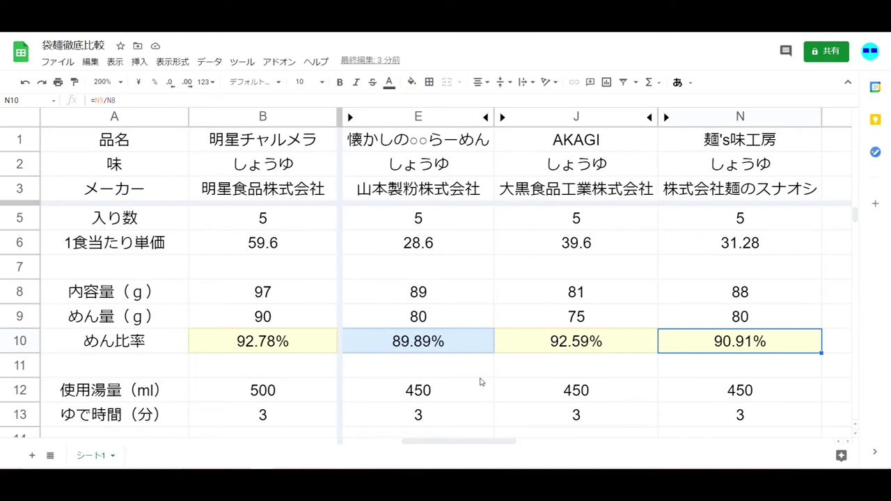
{"action": "left_click", "coordinate": [571, 343]}
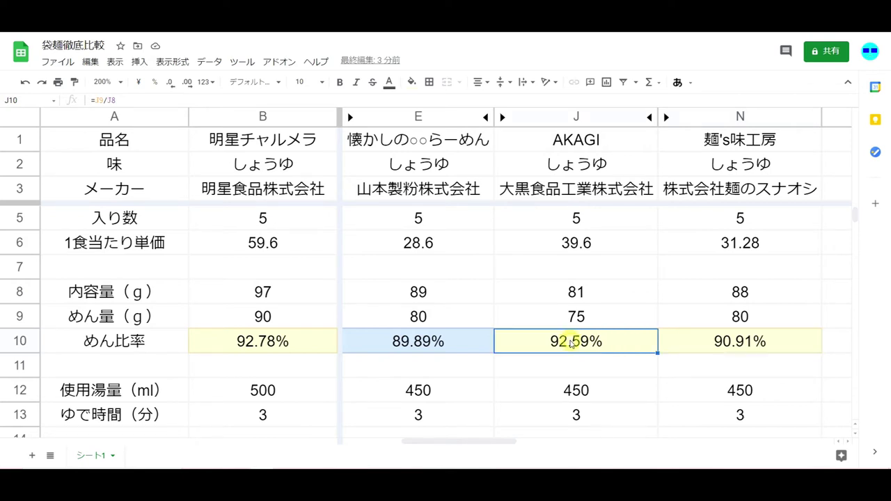
{"action": "left_click", "coordinate": [583, 295]}
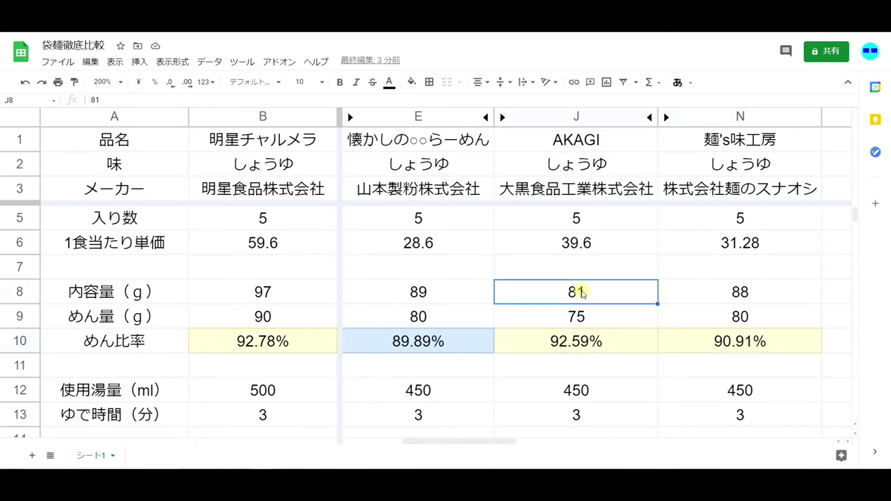
{"action": "left_click", "coordinate": [585, 318]}
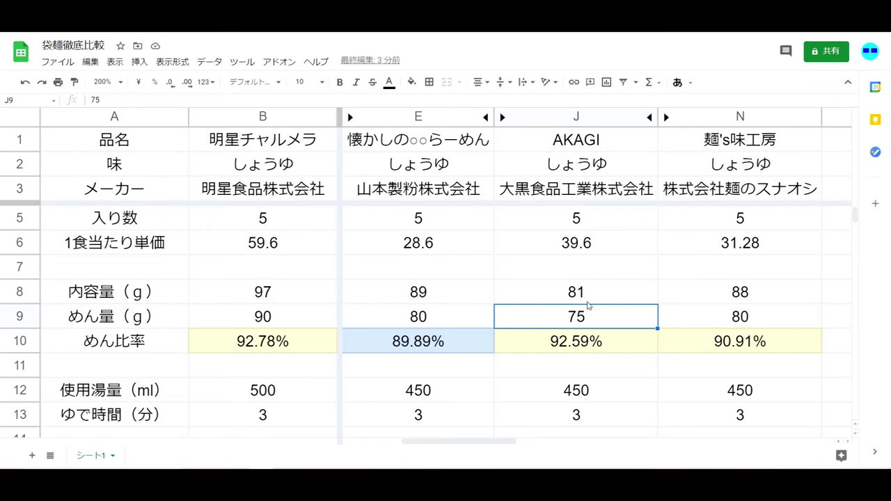
{"action": "left_click", "coordinate": [592, 293]}
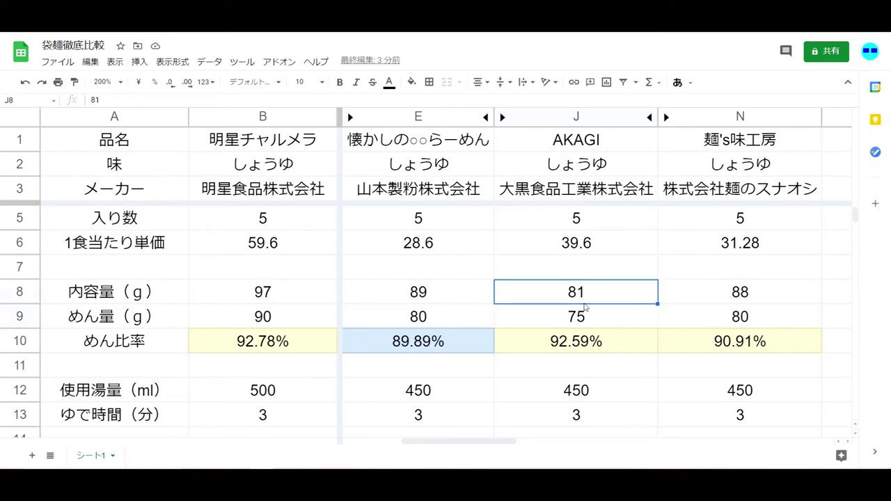
{"action": "left_click", "coordinate": [570, 347]}
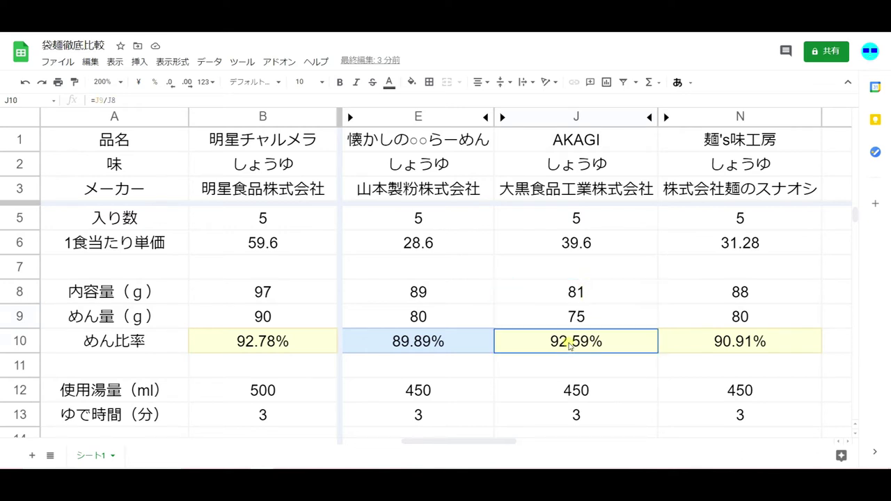
{"action": "left_click", "coordinate": [273, 344]}
{"action": "left_click", "coordinate": [559, 342]}
Step: Compare the 使用湯量 and ゆで時間 rows across 懐かしの○○らーめん, AKAGI and 麺's味工房
{"action": "scroll", "coordinate": [541, 360], "scroll_direction": "down", "scroll_amount": 1}
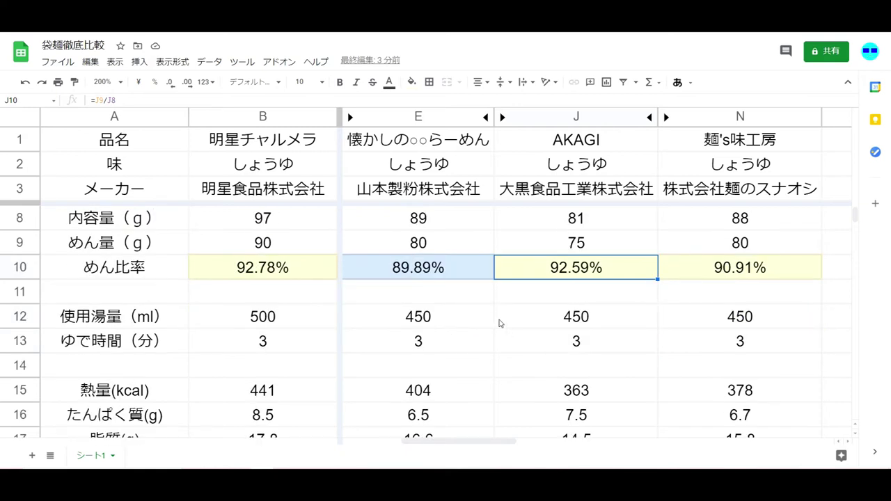
{"action": "left_click_drag", "start_coordinate": [732, 318], "coordinate": [455, 317]}
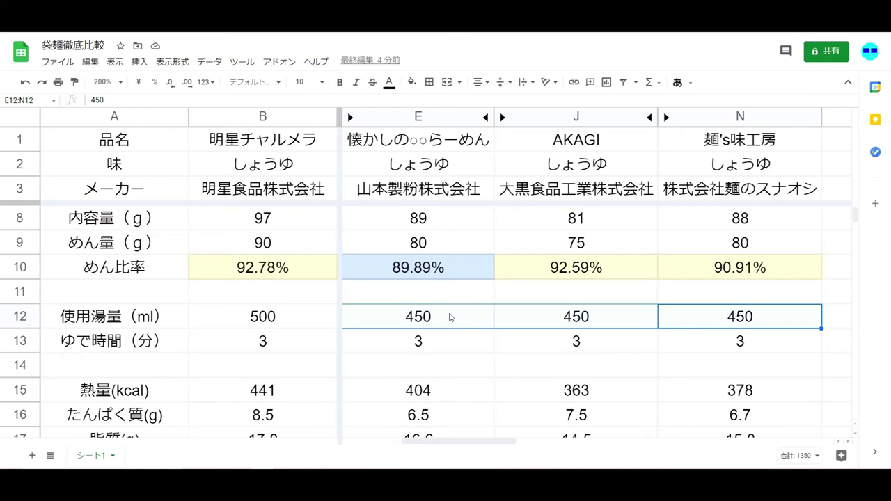
{"action": "left_click_drag", "start_coordinate": [461, 341], "coordinate": [736, 342]}
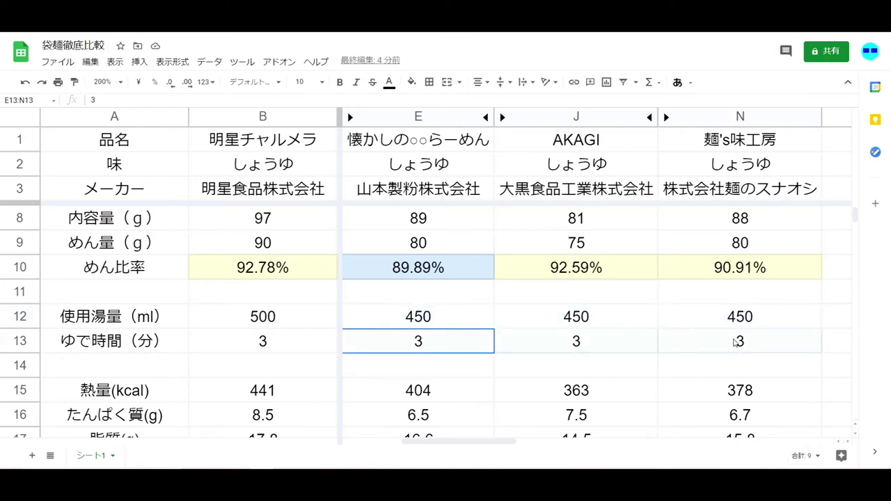
{"action": "left_click", "coordinate": [736, 342]}
{"action": "left_click_drag", "start_coordinate": [446, 322], "coordinate": [705, 318]}
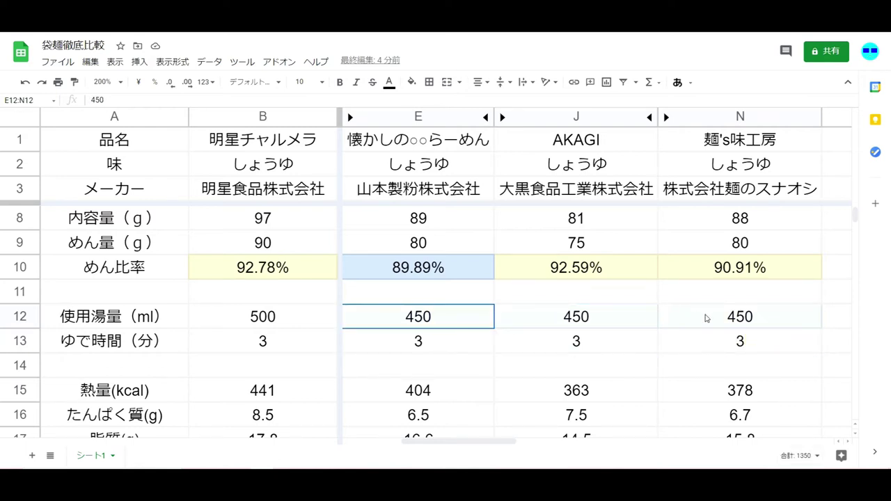
{"action": "left_click", "coordinate": [705, 342]}
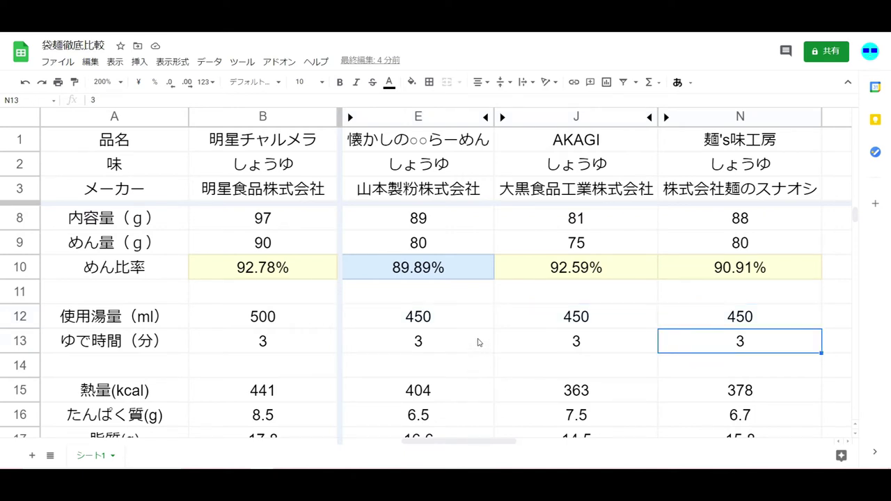
{"action": "scroll", "coordinate": [477, 342], "scroll_direction": "down", "scroll_amount": 1}
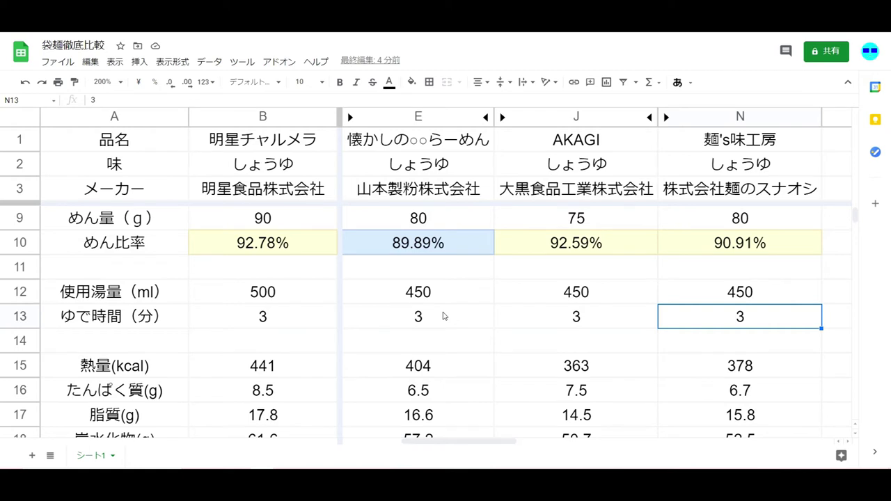
{"action": "scroll", "coordinate": [444, 316], "scroll_direction": "down", "scroll_amount": 1}
{"action": "left_click_drag", "start_coordinate": [434, 293], "coordinate": [734, 293]}
Step: Compare the 熱量 (kcal) values of 懐かしの○○らーめん, AKAGI and 麺's味工房
{"action": "scroll", "coordinate": [490, 325], "scroll_direction": "down", "scroll_amount": 1}
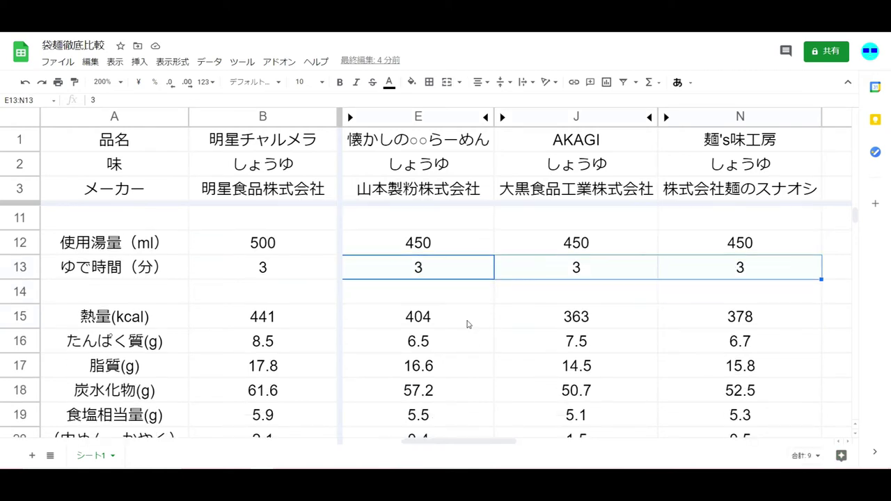
{"action": "left_click_drag", "start_coordinate": [466, 321], "coordinate": [732, 317]}
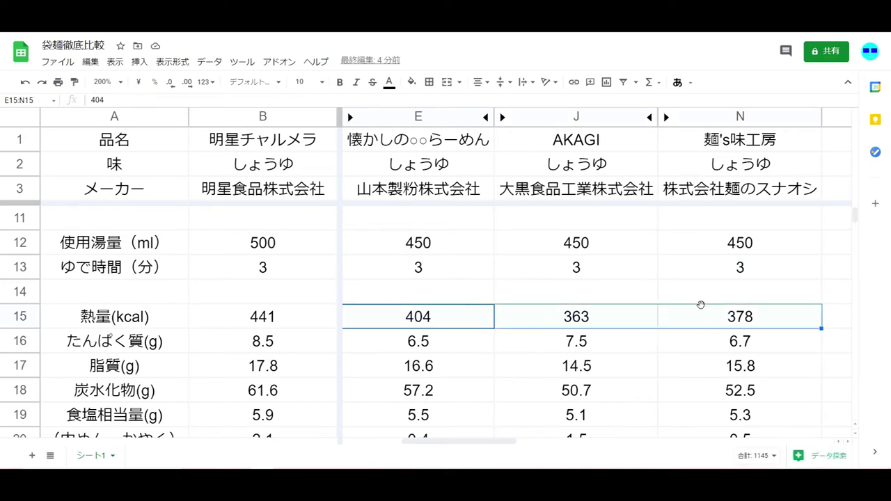
{"action": "left_click", "coordinate": [588, 322]}
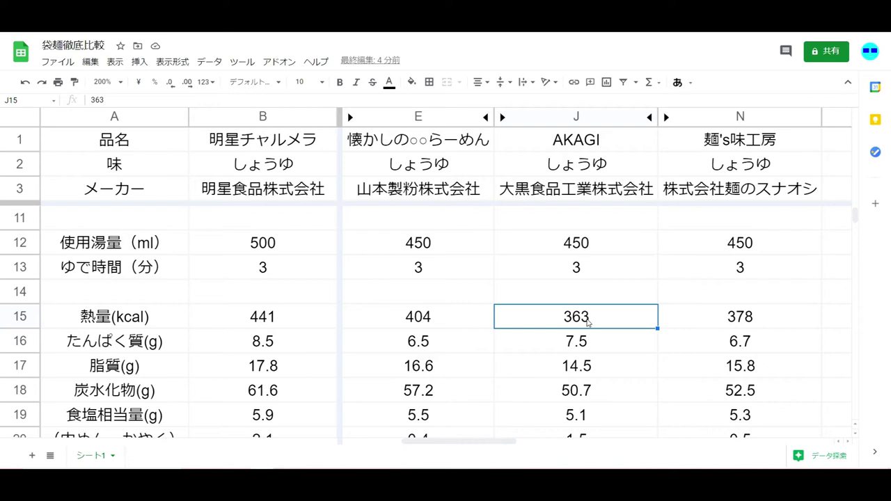
{"action": "key", "text": "Left"}
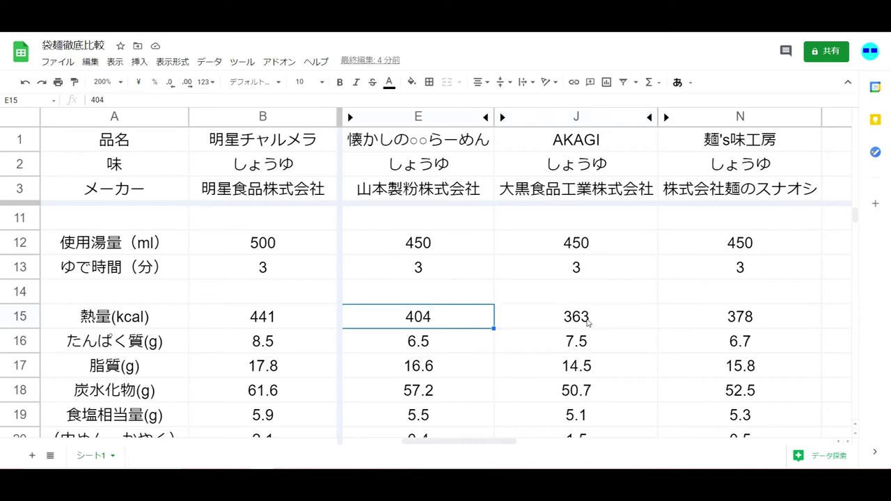
{"action": "key", "text": "Right"}
{"action": "key", "text": "Right"}
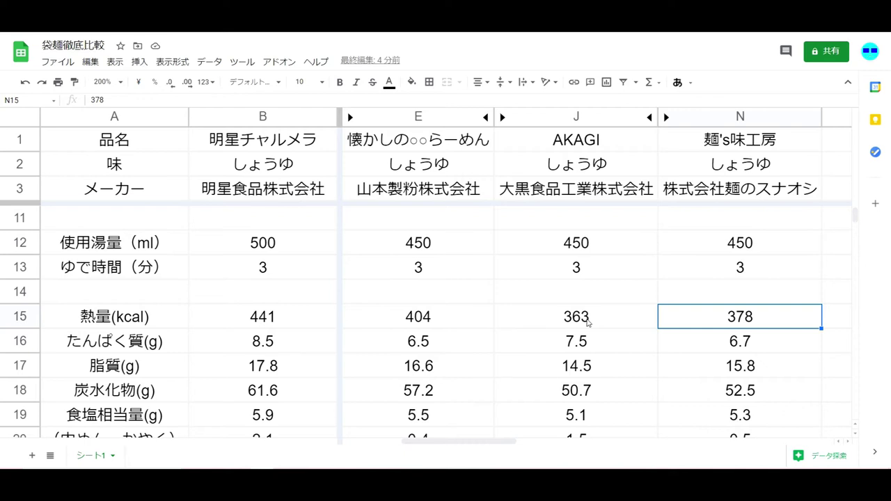
{"action": "key", "text": "Left"}
{"action": "key", "text": "Right"}
{"action": "key", "text": "Left"}
{"action": "key", "text": "Right"}
Step: Compare the たんぱく質 values of the three budget noodles, checking AKAGI's 脂質 and 熱量 alongside
{"action": "key", "text": "Down"}
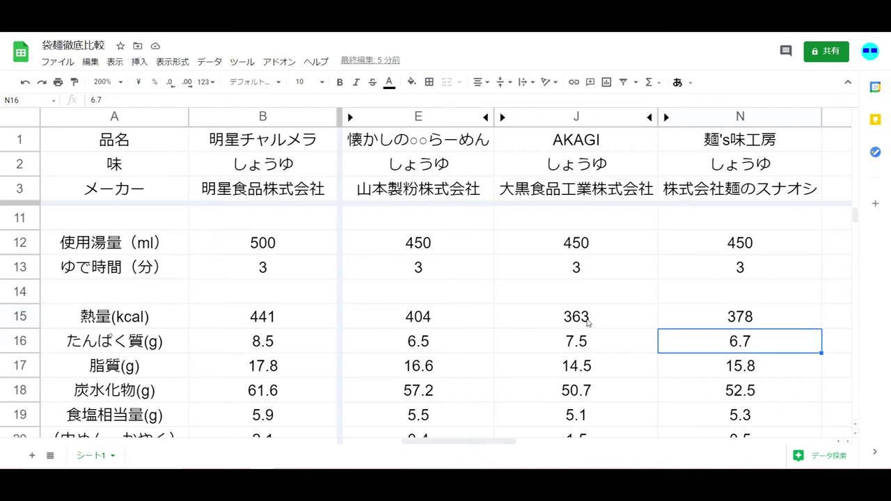
{"action": "key", "text": "Left"}
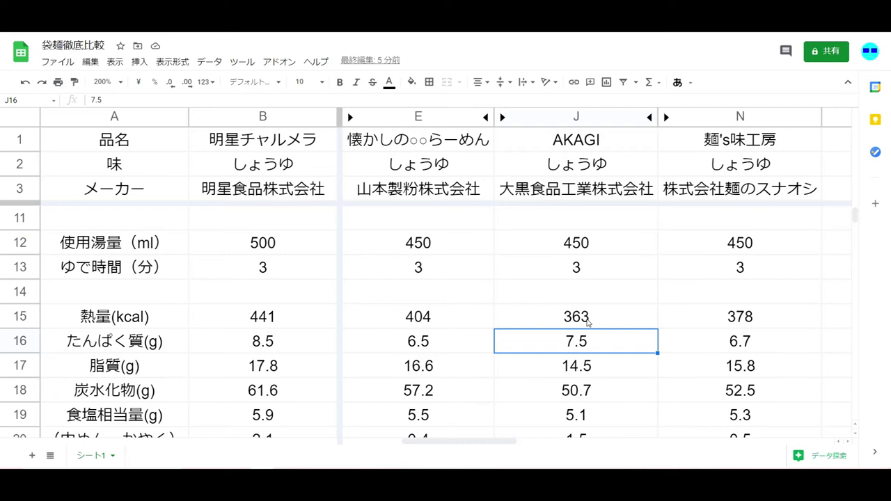
{"action": "key", "text": "Down"}
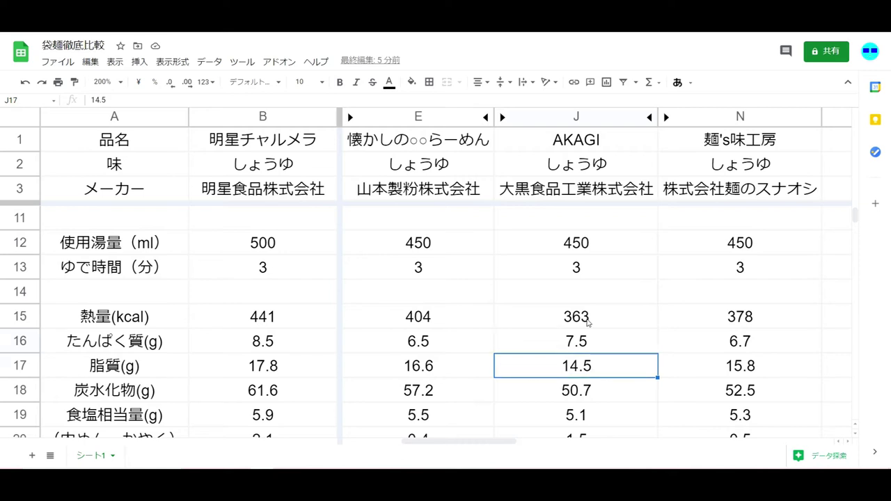
{"action": "key", "text": "Up"}
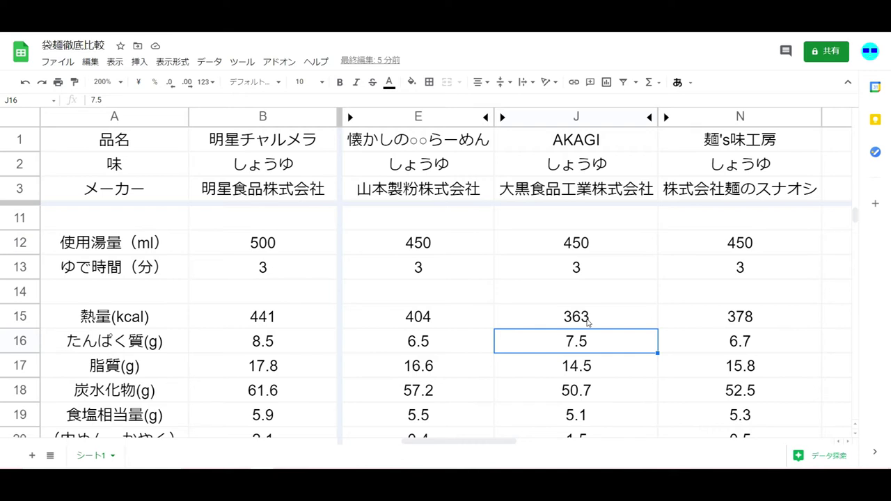
{"action": "key", "text": "Up"}
{"action": "key", "text": "Down"}
{"action": "key", "text": "Left"}
Step: Check the 脂質 of 懐かしの○○らーめん and compare its 炭水化物 with AKAGI's
{"action": "key", "text": "Down"}
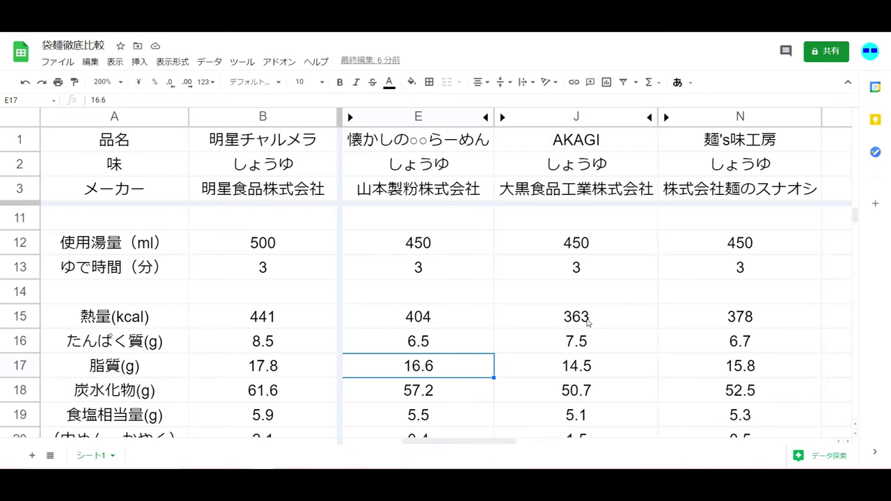
{"action": "key", "text": "Down"}
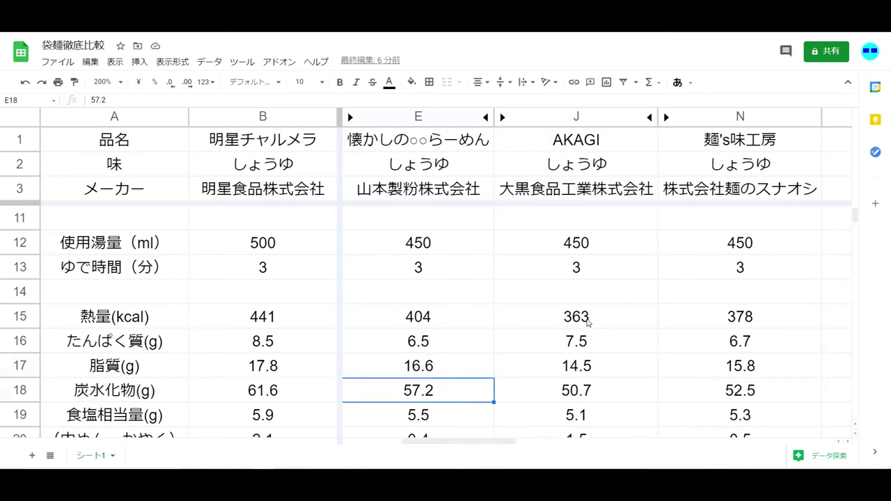
{"action": "key", "text": "Right"}
{"action": "key", "text": "Left"}
Step: Check the 食塩相当量 of 懐かしの○○らーめん and its breakdown into めん・かやく and スープ
{"action": "key", "text": "Down"}
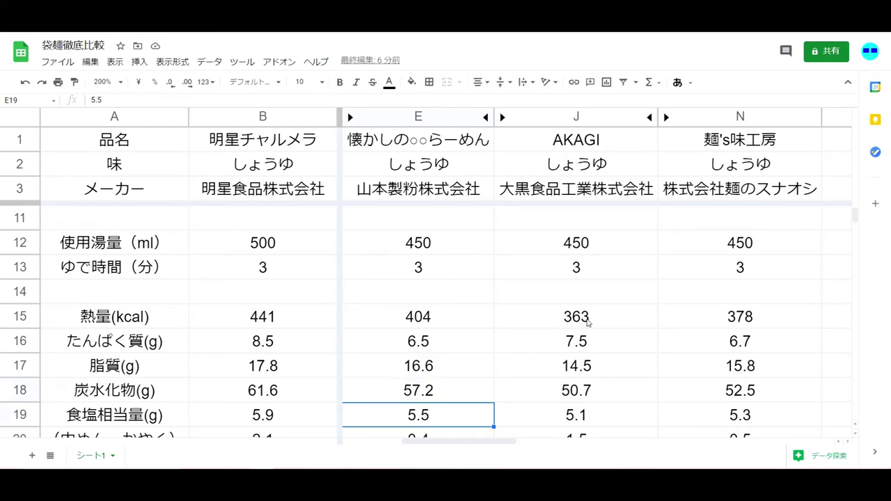
{"action": "key", "text": "Down"}
{"action": "key", "text": "Down"}
{"action": "key", "text": "Up"}
{"action": "key", "text": "Up"}
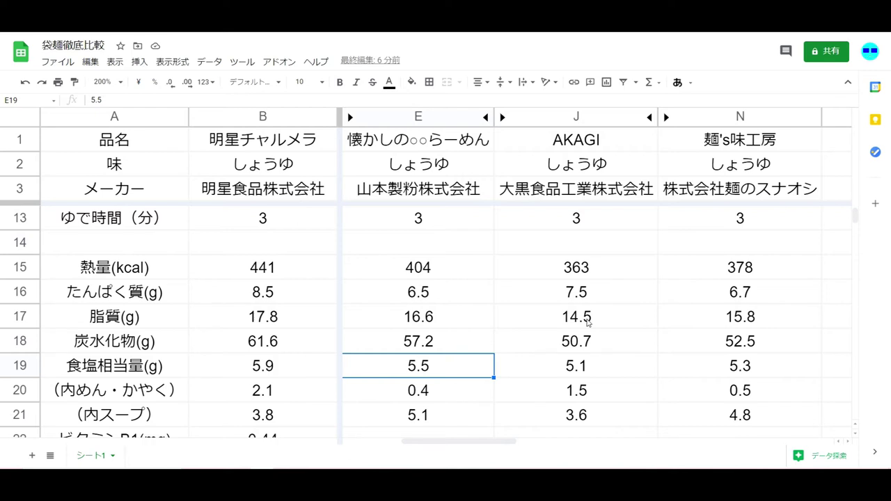
Step: Compare the salt in めん・かやく for AKAGI, 明星チャルメラ and 懐かしの○○らーめん
{"action": "key", "text": "Right"}
{"action": "key", "text": "Down"}
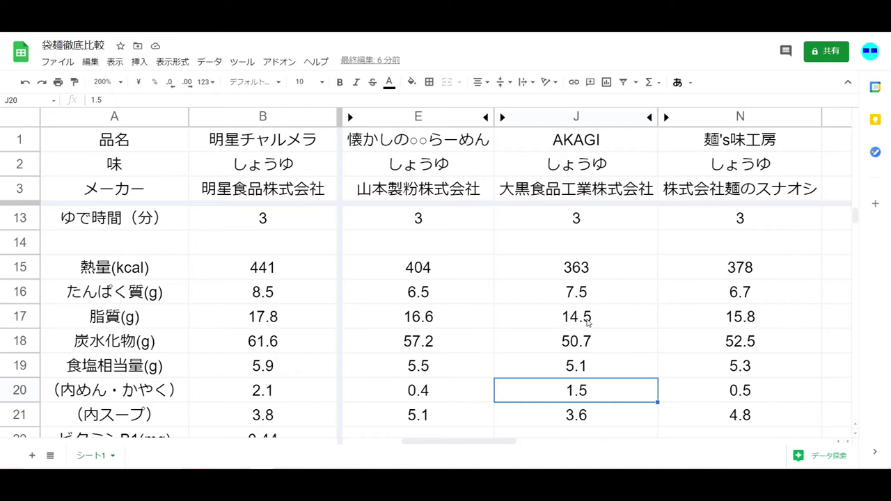
{"action": "key", "text": "ctrl+z"}
{"action": "key", "text": "Left"}
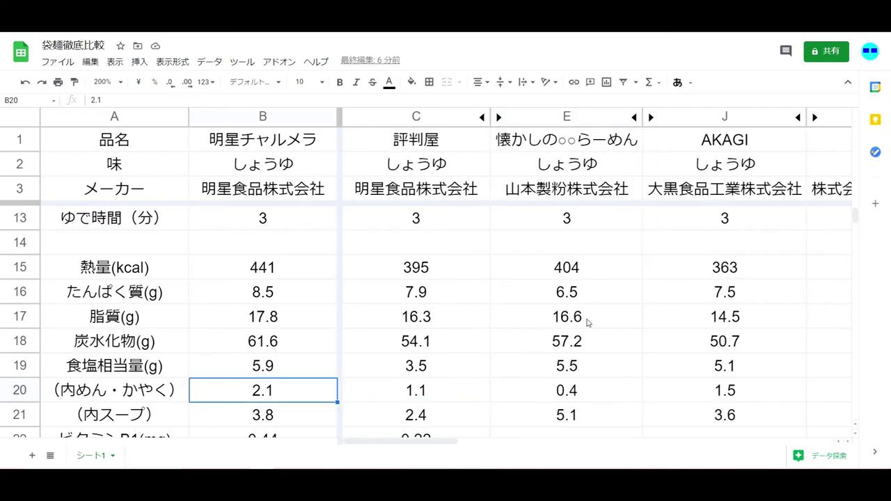
{"action": "key", "text": "Right"}
{"action": "key", "text": "Right"}
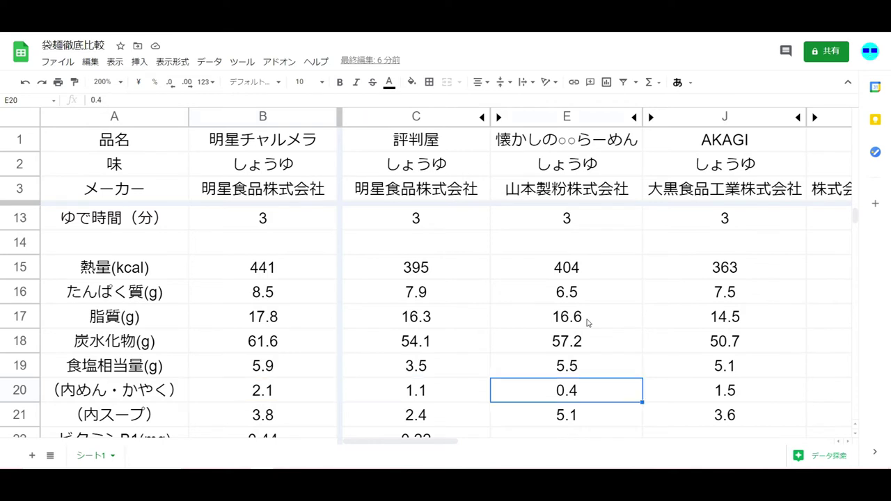
Step: Check the スープ salt and vitamin rows of 懐かしの○○らーめん, and examine the whole 食塩相当量 row
{"action": "key", "text": "Down"}
{"action": "key", "text": "Down"}
{"action": "key", "text": "Down"}
{"action": "key", "text": "Up"}
{"action": "key", "text": "Up"}
{"action": "key", "text": "Up"}
{"action": "key", "text": "Up"}
{"action": "key", "text": "Left"}
{"action": "key", "text": "Left"}
{"action": "key", "text": "Left"}
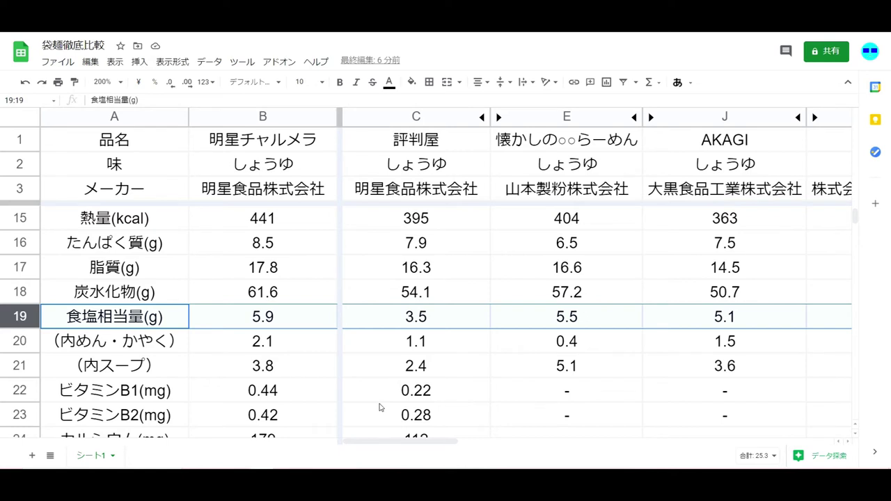
Step: Compare the 食塩相当量 values across the noodles and hide the 評判屋 column
{"action": "left_click", "coordinate": [416, 317]}
{"action": "left_click", "coordinate": [697, 314]}
{"action": "left_click", "coordinate": [448, 319]}
{"action": "left_click", "coordinate": [526, 320]}
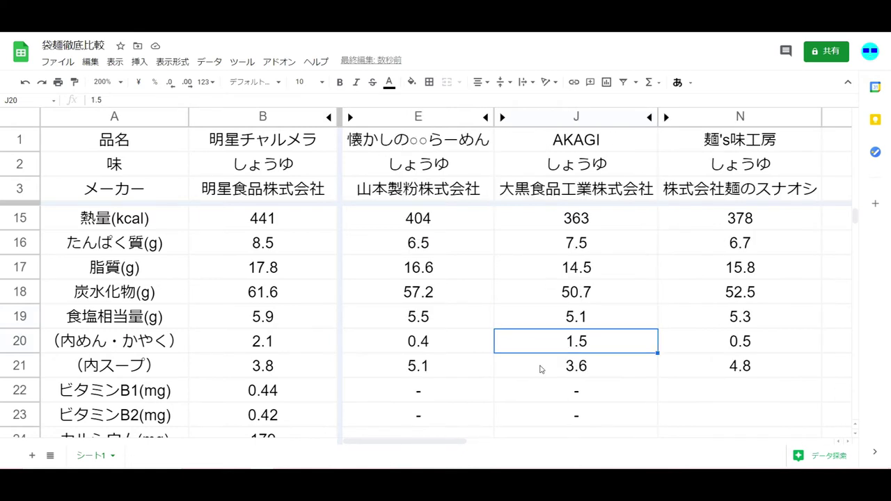
Step: Compare the めん・かやく salt of the three budget noodles with 明星チャルメラ, and check AKAGI's スープ salt
{"action": "left_click", "coordinate": [465, 341]}
{"action": "left_click", "coordinate": [725, 348]}
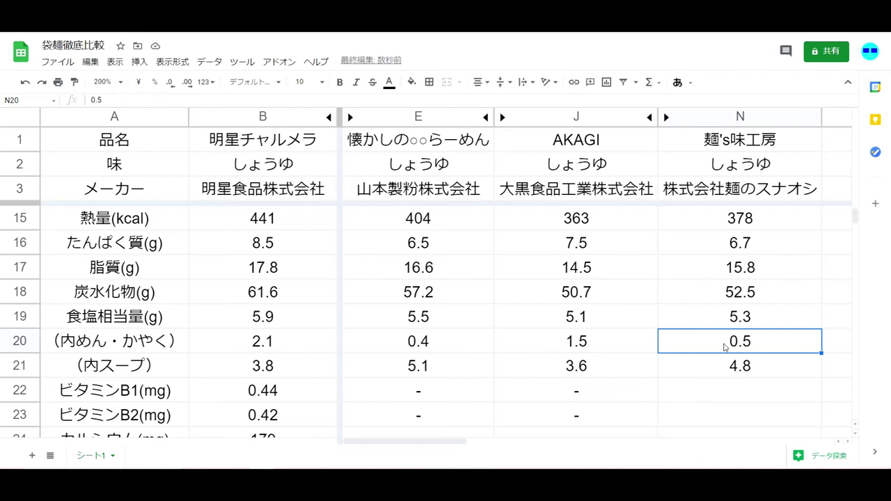
{"action": "left_click", "coordinate": [282, 341]}
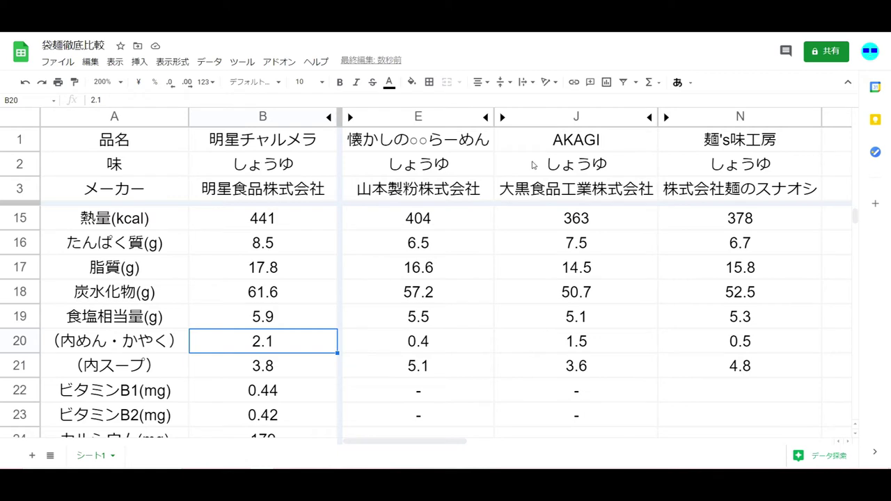
{"action": "left_click", "coordinate": [575, 343]}
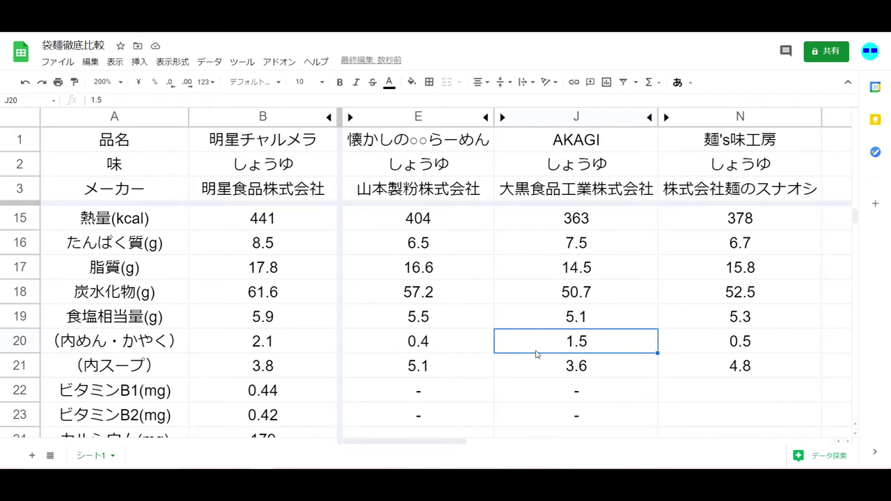
{"action": "left_click", "coordinate": [540, 369]}
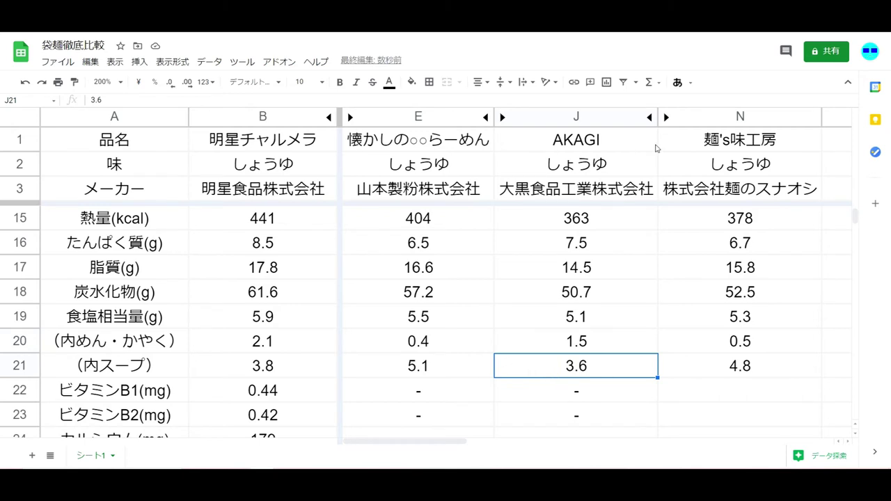
Step: Examine the 麺's味工房 and 懐かしの○○らーめん columns against AKAGI's 食塩相当量 and its breakdown
{"action": "left_click", "coordinate": [722, 117]}
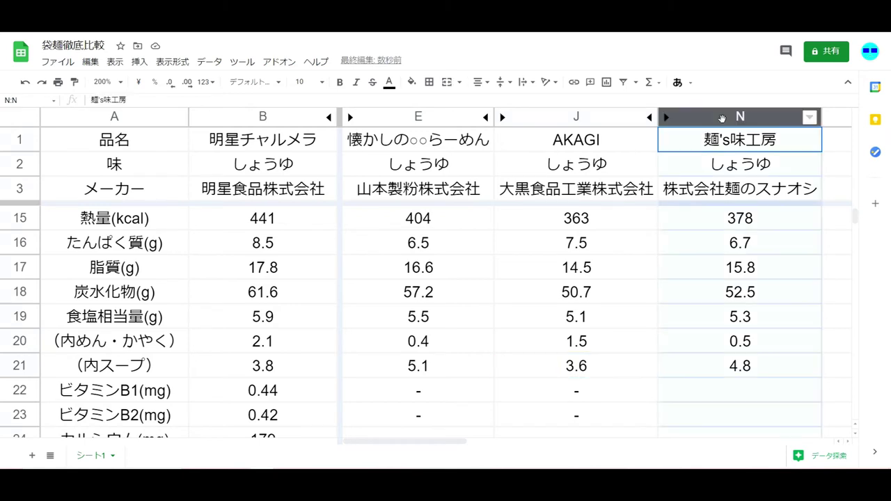
{"action": "left_click", "coordinate": [416, 117]}
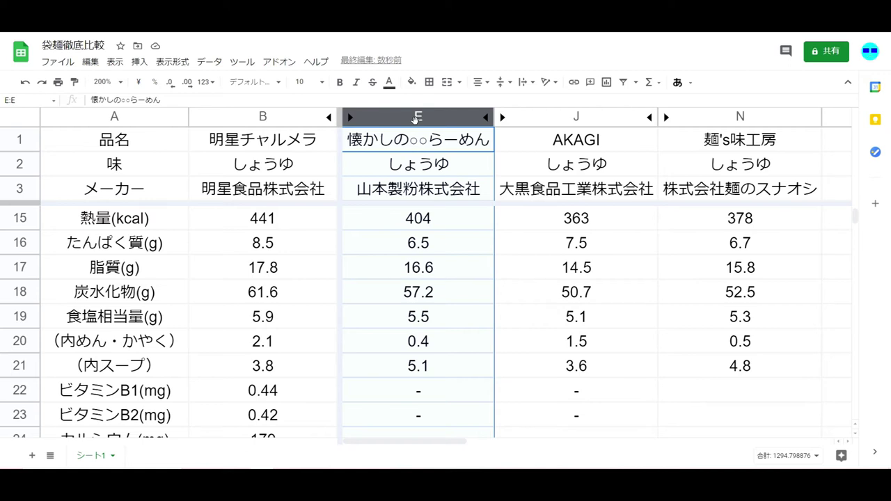
{"action": "left_click", "coordinate": [547, 317]}
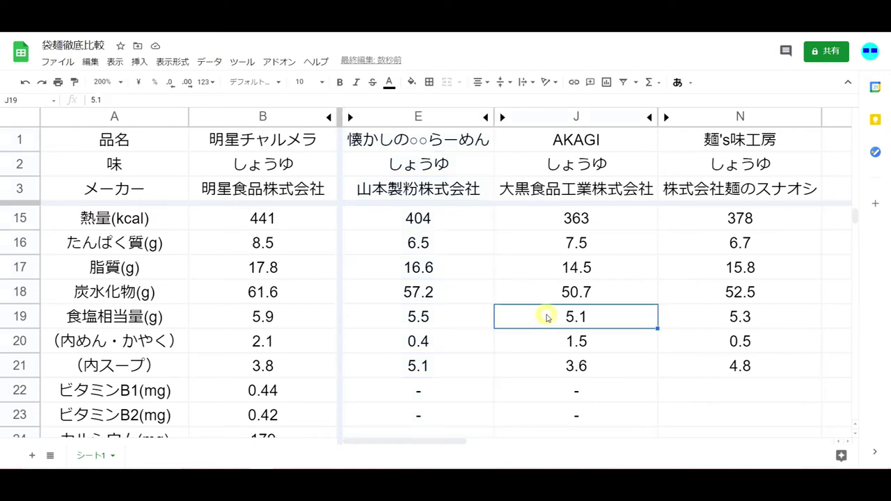
{"action": "left_click_drag", "start_coordinate": [578, 365], "coordinate": [585, 324]}
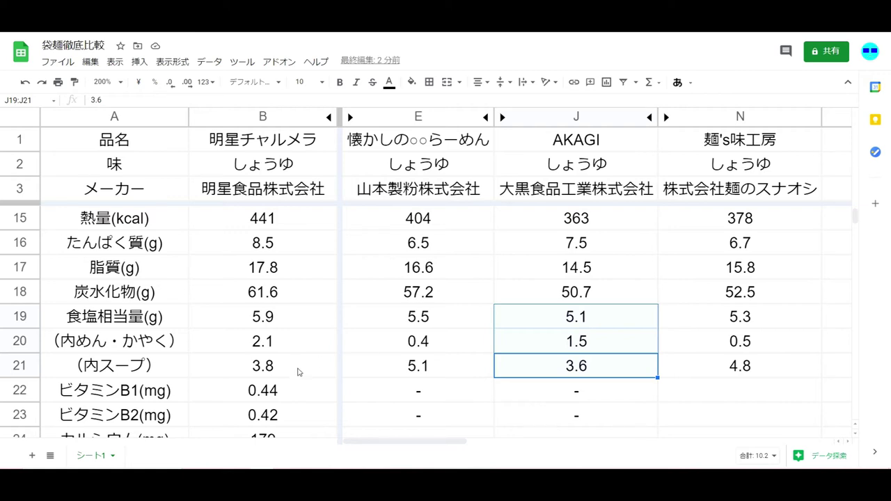
Step: Check the vitamin and mineral rows and compare the JASマーク of 懐かしの○○らーめん and AKAGI
{"action": "left_click", "coordinate": [583, 391]}
{"action": "scroll", "coordinate": [586, 397], "scroll_direction": "down", "scroll_amount": 1}
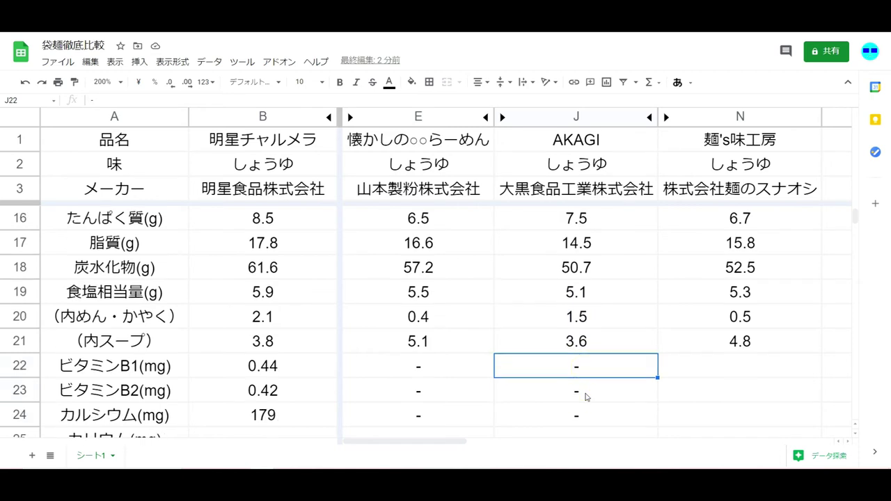
{"action": "scroll", "coordinate": [585, 397], "scroll_direction": "down", "scroll_amount": 3}
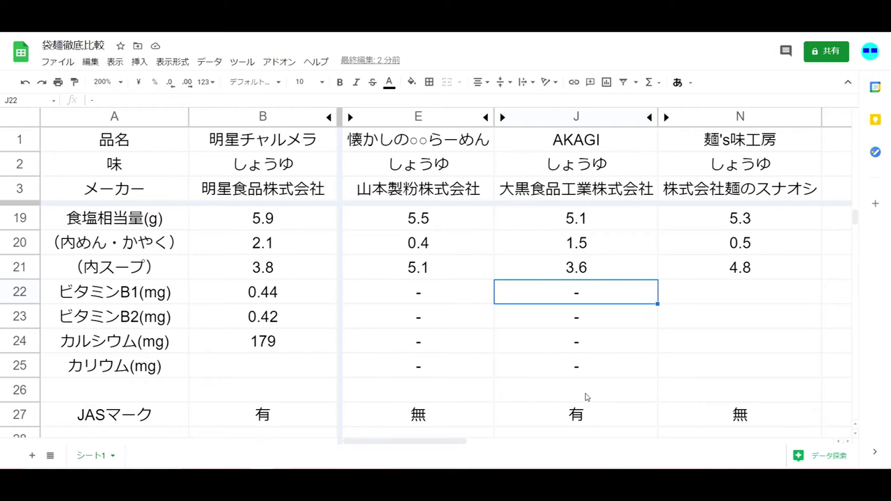
{"action": "scroll", "coordinate": [585, 398], "scroll_direction": "down", "scroll_amount": 1}
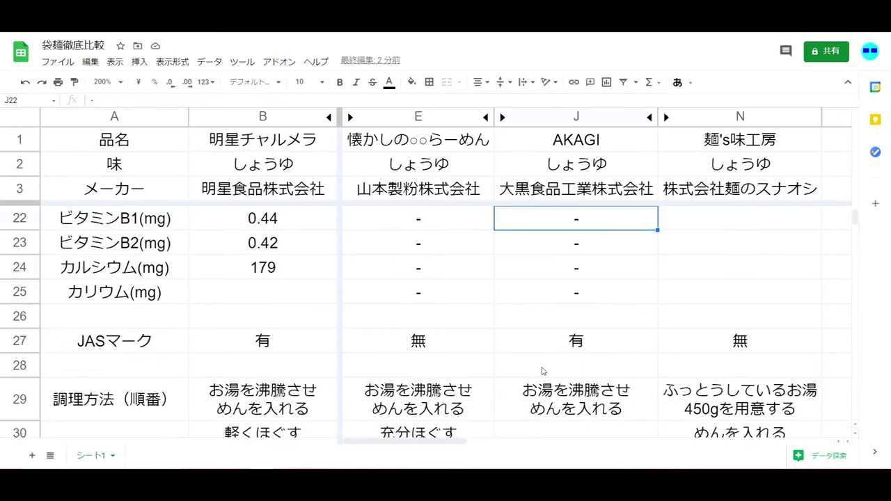
{"action": "left_click", "coordinate": [401, 345]}
{"action": "left_click", "coordinate": [576, 344]}
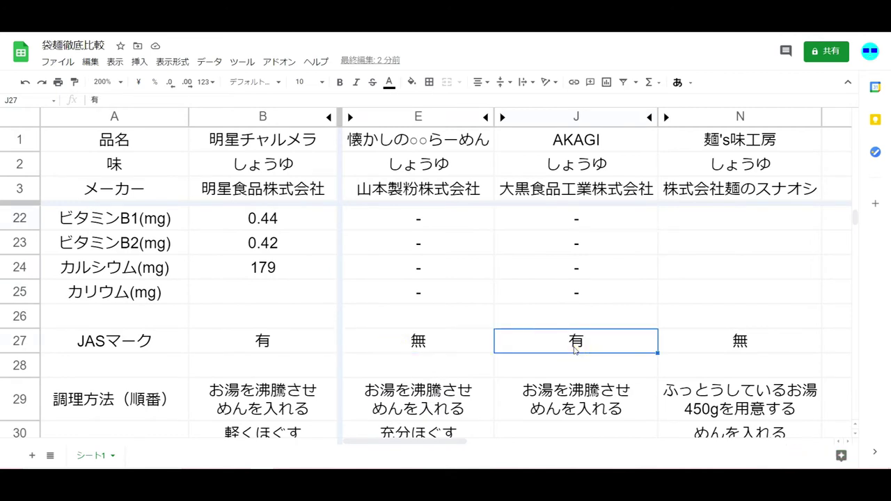
Step: Recheck the ビタミンB1 row and the めん・かやく salt row for 明星チャルメラ and the three budget noodles
{"action": "scroll", "coordinate": [575, 350], "scroll_direction": "up", "scroll_amount": 3}
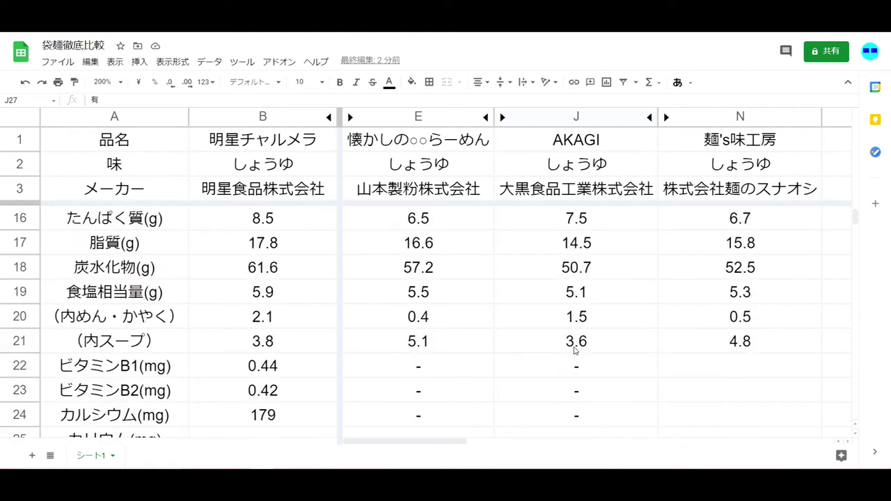
{"action": "left_click", "coordinate": [589, 367]}
{"action": "left_click", "coordinate": [318, 367]}
{"action": "left_click", "coordinate": [550, 373]}
{"action": "left_click", "coordinate": [561, 344]}
{"action": "left_click", "coordinate": [311, 350]}
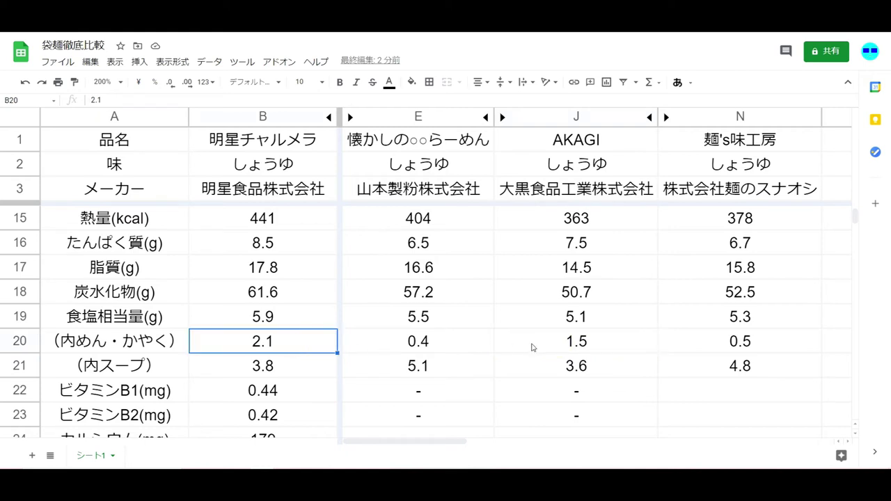
{"action": "left_click", "coordinate": [557, 343]}
{"action": "left_click", "coordinate": [727, 341]}
{"action": "left_click", "coordinate": [457, 334]}
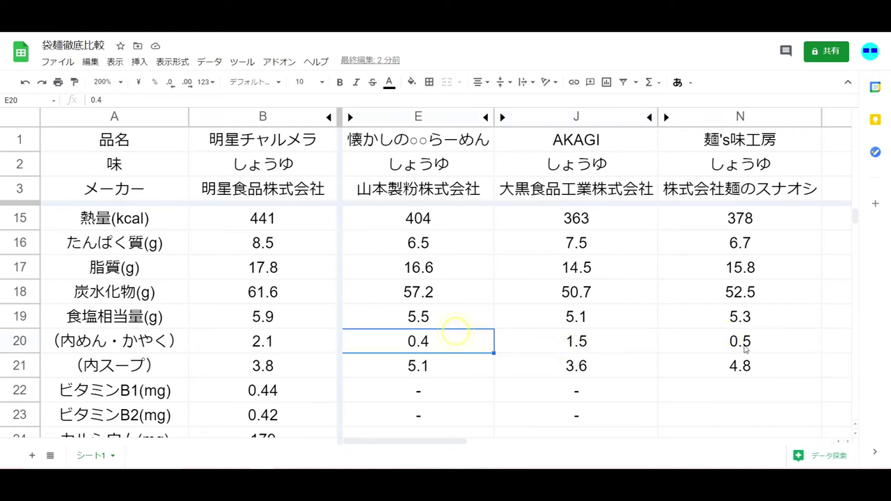
{"action": "left_click", "coordinate": [796, 342]}
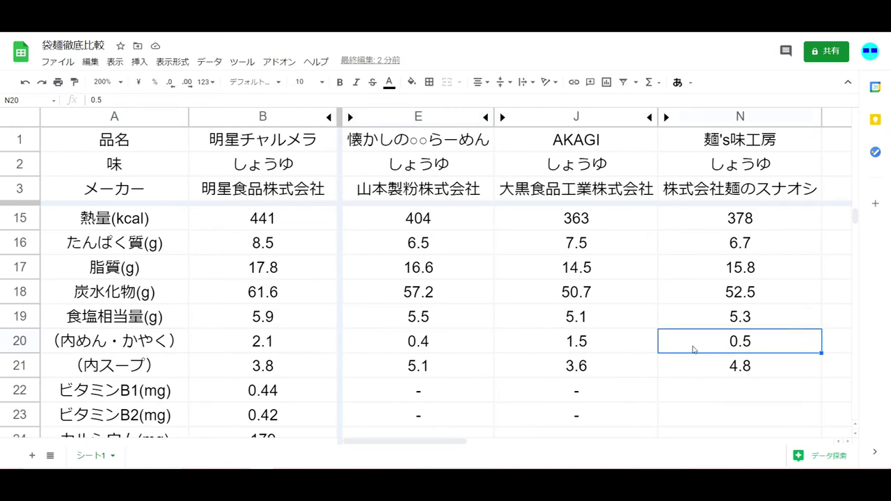
Step: Compare the first 調理方法 step of 懐かしの○○らーめん, AKAGI and 麺's味工房
{"action": "scroll", "coordinate": [641, 344], "scroll_direction": "down", "scroll_amount": 5}
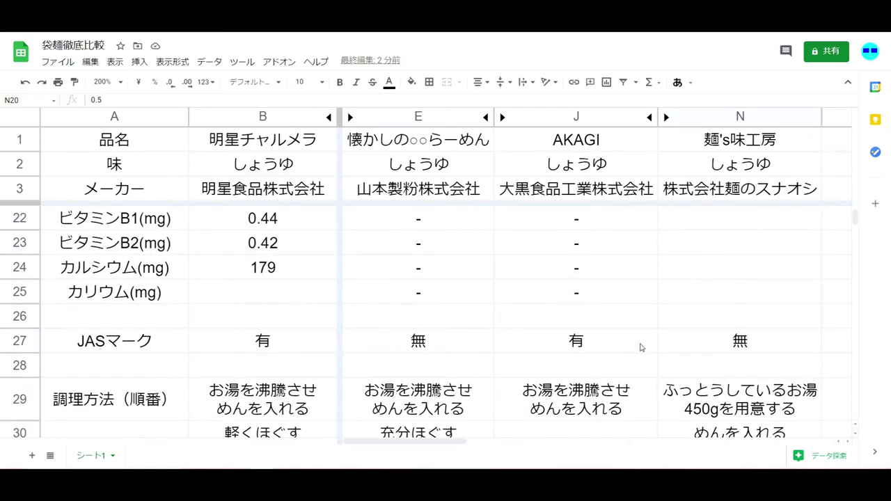
{"action": "scroll", "coordinate": [602, 337], "scroll_direction": "down", "scroll_amount": 1}
{"action": "scroll", "coordinate": [602, 337], "scroll_direction": "down", "scroll_amount": 3}
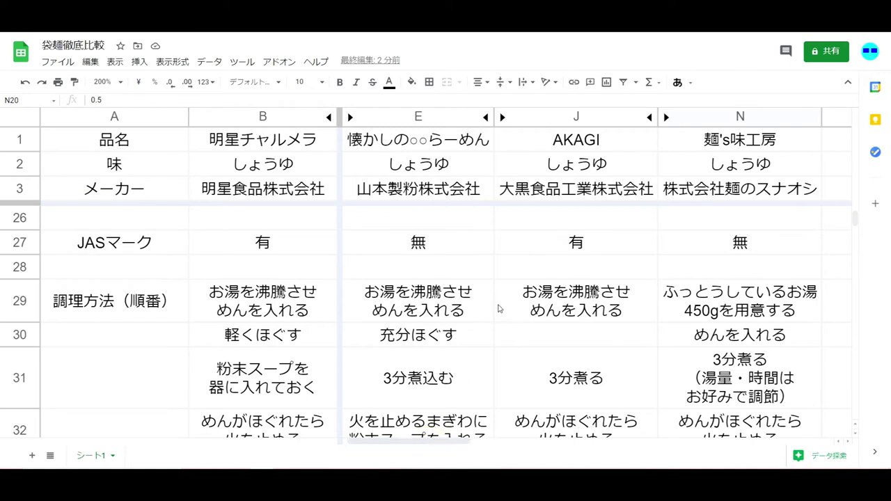
{"action": "left_click", "coordinate": [443, 311]}
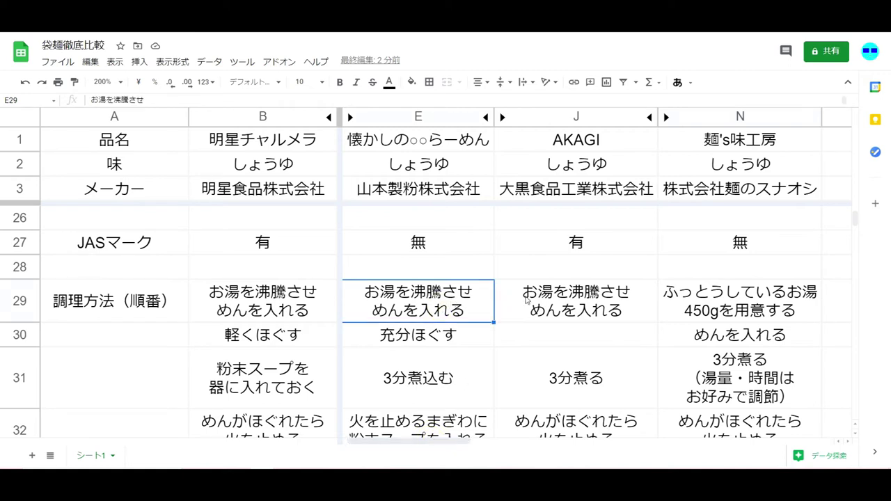
{"action": "left_click", "coordinate": [583, 296]}
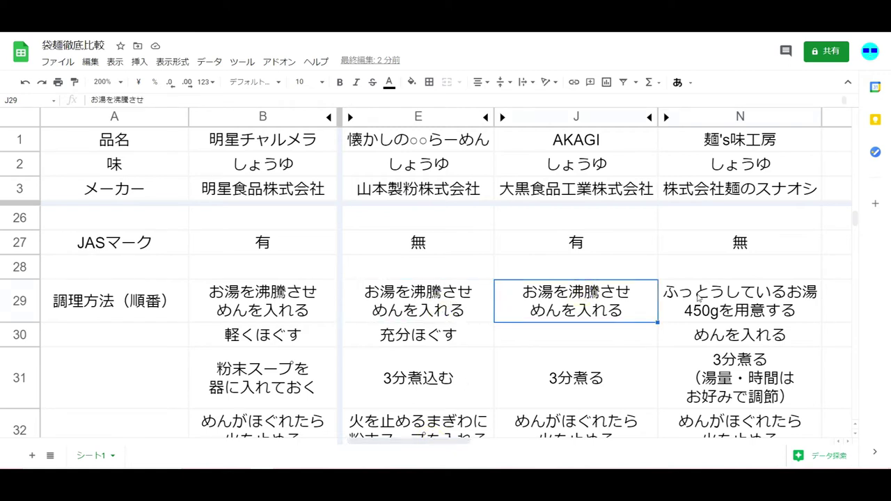
{"action": "left_click", "coordinate": [699, 295]}
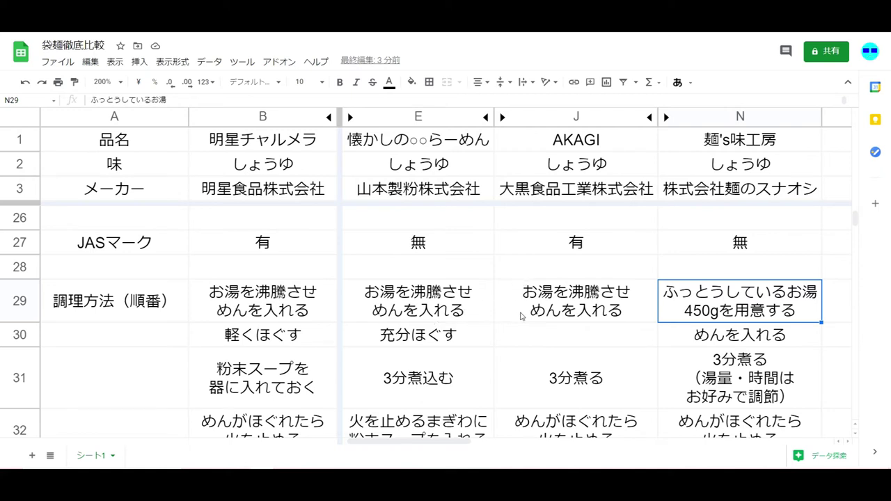
Step: Compare the second 調理方法 step of each noodle, rechecking the first step of AKAGI and 懐かしの○○らーめん
{"action": "left_click", "coordinate": [446, 342]}
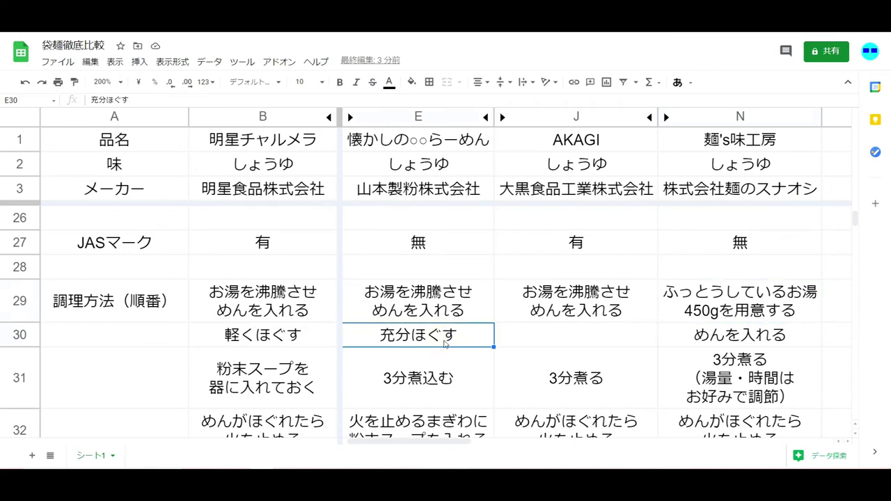
{"action": "left_click", "coordinate": [717, 338]}
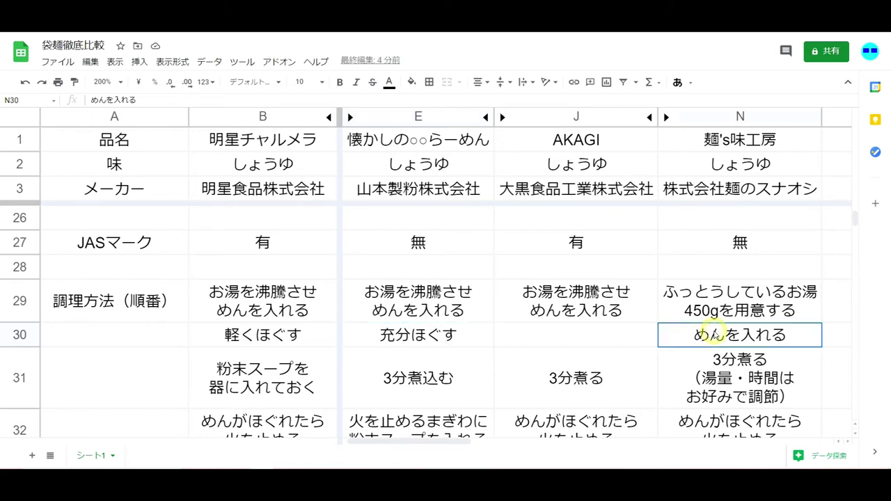
{"action": "left_click_drag", "start_coordinate": [716, 337], "coordinate": [676, 338]}
{"action": "left_click", "coordinate": [617, 294]}
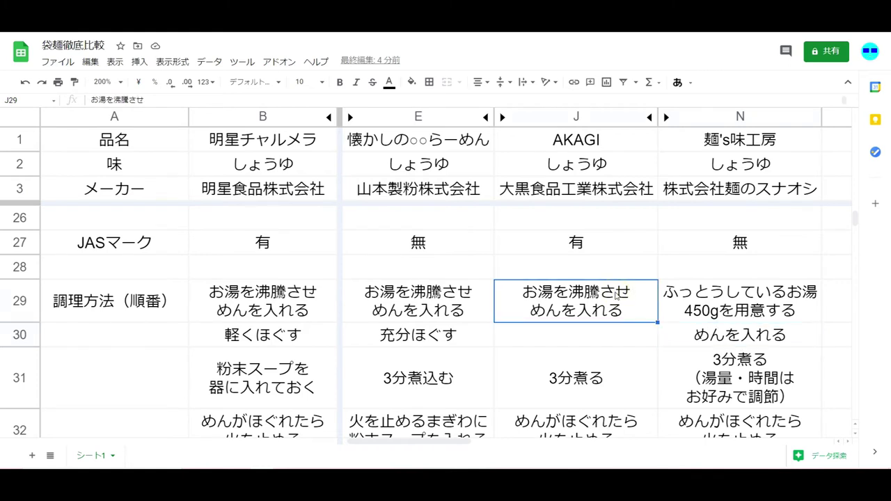
{"action": "left_click", "coordinate": [460, 296]}
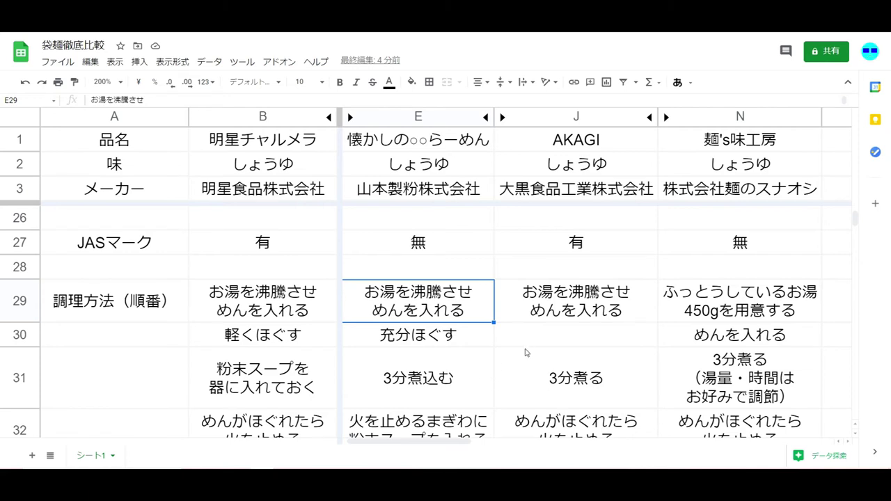
{"action": "left_click", "coordinate": [310, 338]}
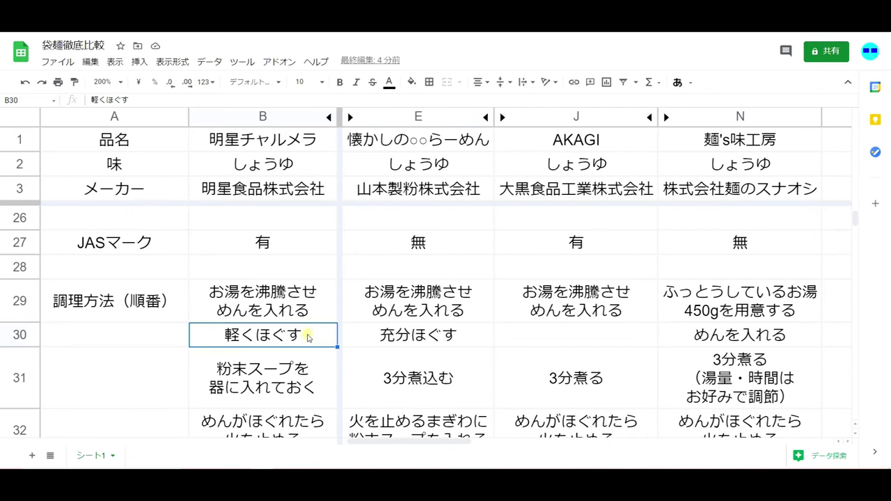
Step: Compare the third 調理方法 step of 明星チャルメラ, 懐かしの○○らーめん, AKAGI and 麺's味工房
{"action": "left_click", "coordinate": [301, 377]}
{"action": "scroll", "coordinate": [301, 376], "scroll_direction": "down", "scroll_amount": 1}
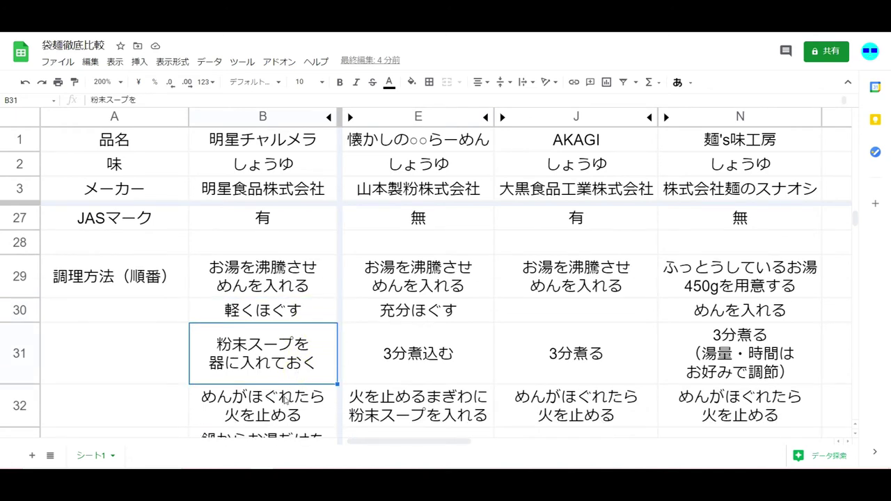
{"action": "left_click", "coordinate": [456, 351]}
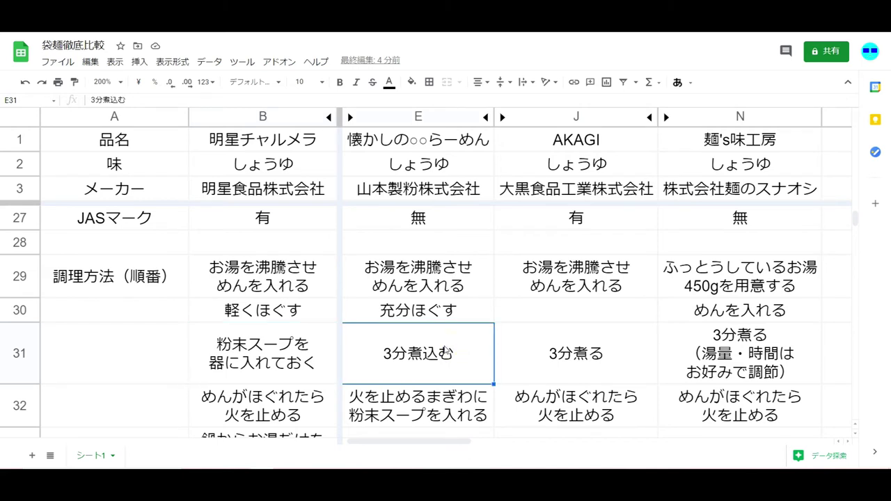
{"action": "left_click", "coordinate": [623, 344]}
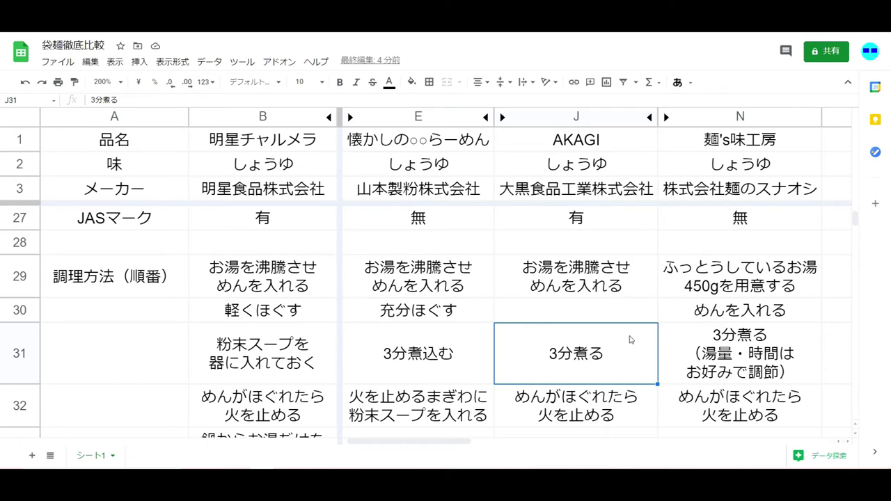
{"action": "left_click", "coordinate": [724, 342]}
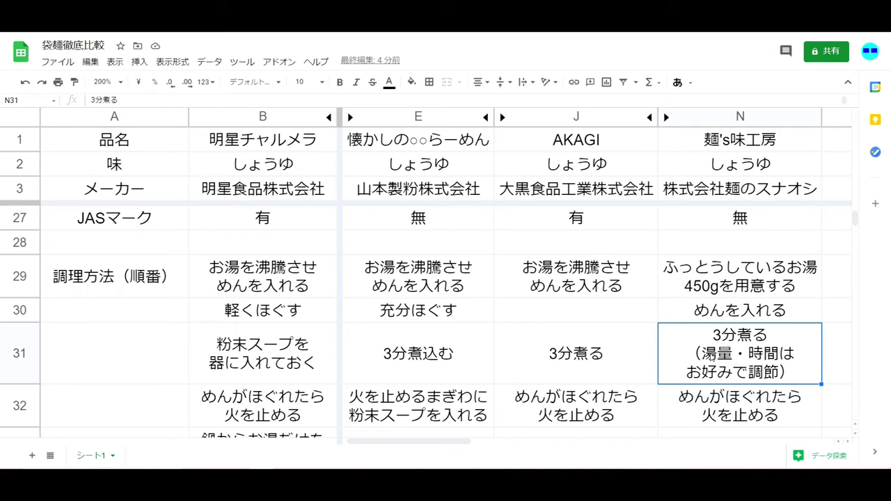
Step: Compare the fourth 調理方法 step of 懐かしの○○らーめん, AKAGI and 麺's味工房, checking when each adds the soup
{"action": "scroll", "coordinate": [462, 327], "scroll_direction": "down", "scroll_amount": 1}
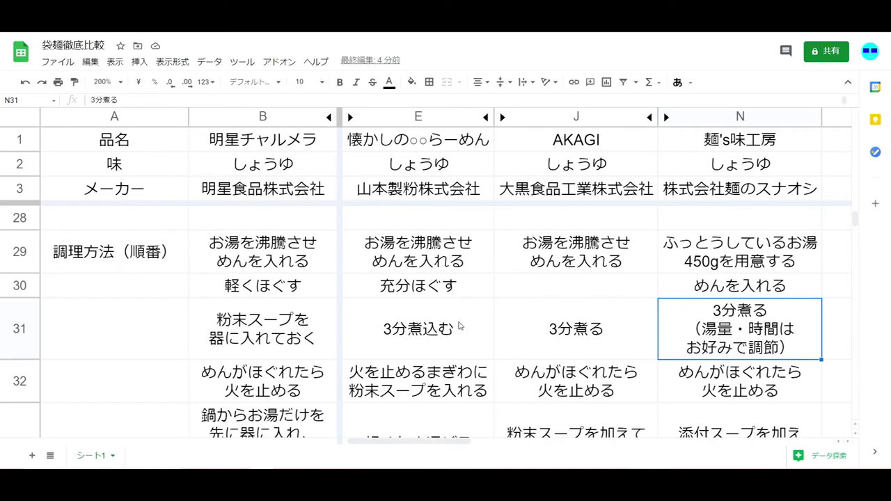
{"action": "scroll", "coordinate": [460, 326], "scroll_direction": "down", "scroll_amount": 1}
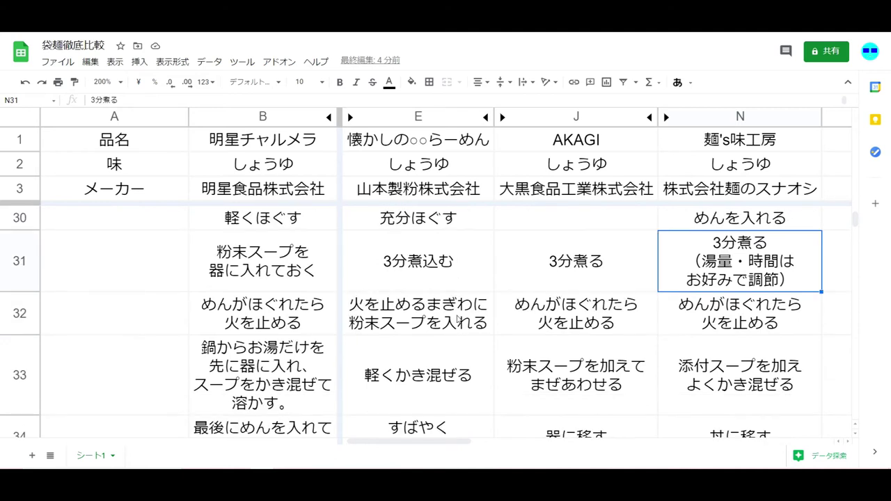
{"action": "left_click", "coordinate": [459, 318]}
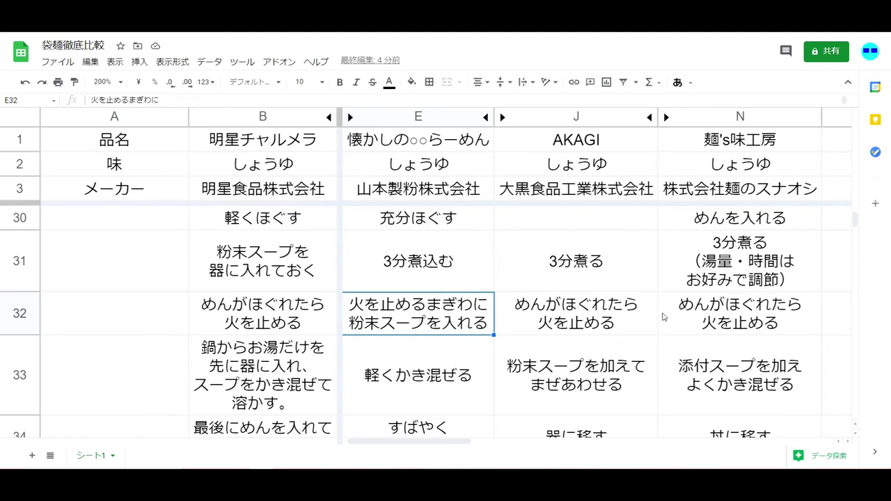
{"action": "left_click", "coordinate": [732, 315]}
{"action": "left_click", "coordinate": [757, 362]}
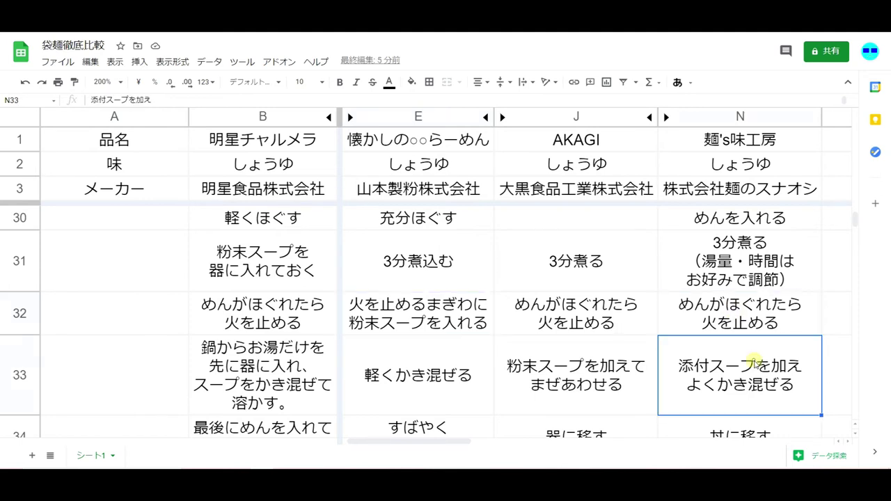
{"action": "left_click", "coordinate": [747, 323]}
{"action": "left_click", "coordinate": [616, 317]}
{"action": "left_click", "coordinate": [705, 330]}
{"action": "left_click", "coordinate": [478, 317]}
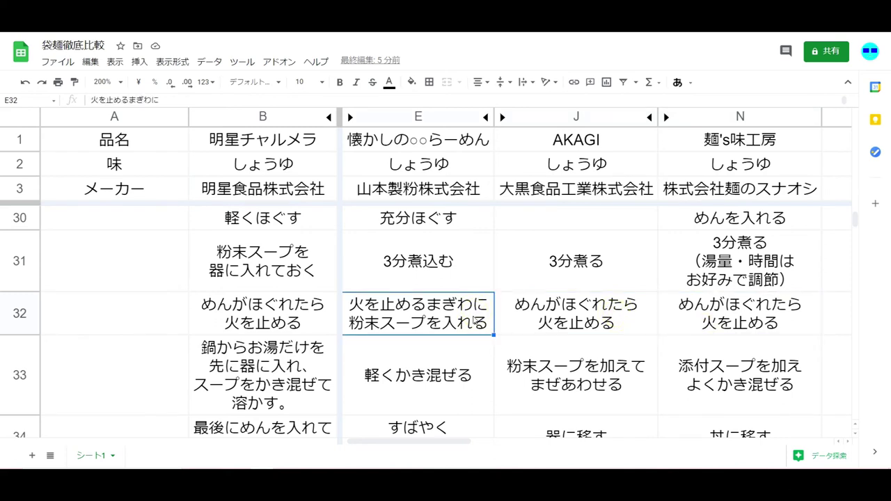
{"action": "left_click", "coordinate": [619, 327]}
{"action": "left_click", "coordinate": [713, 327]}
Step: Compare the fifth 調理方法 step of 麺's味工房, AKAGI and 懐かしの○○らーめん
{"action": "left_click", "coordinate": [713, 381]}
{"action": "left_click", "coordinate": [615, 376]}
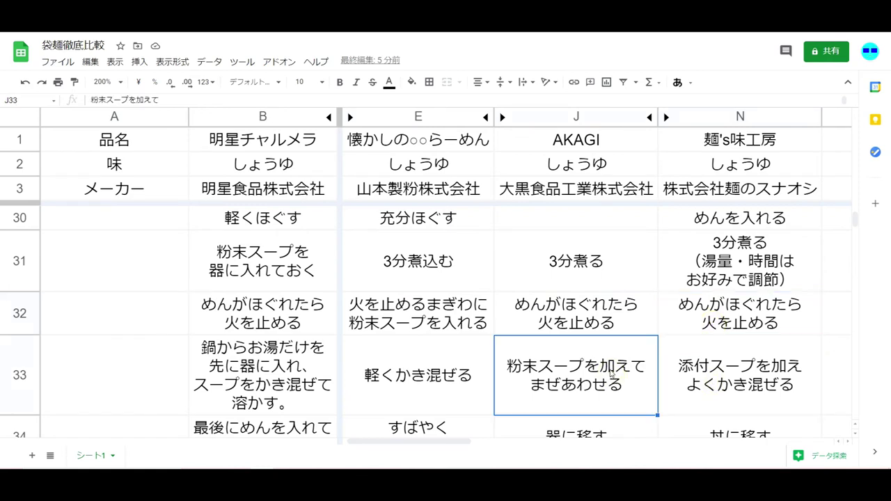
{"action": "left_click", "coordinate": [443, 374]}
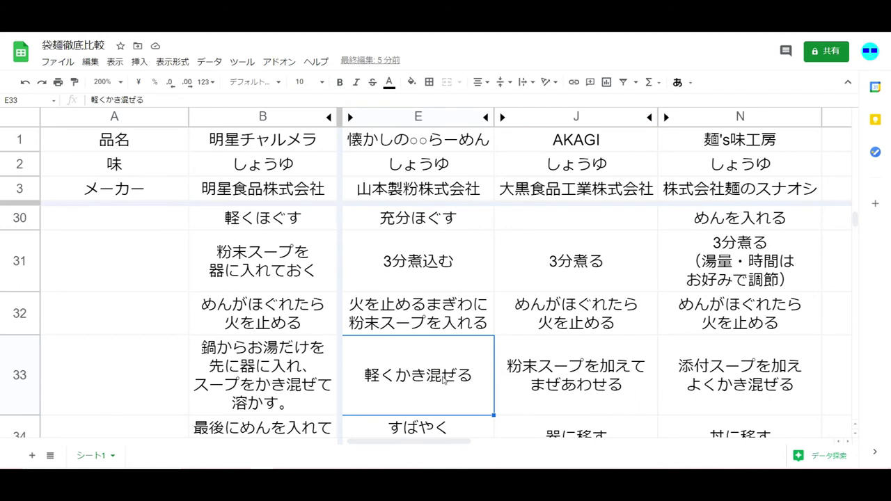
{"action": "scroll", "coordinate": [449, 370], "scroll_direction": "down", "scroll_amount": 1}
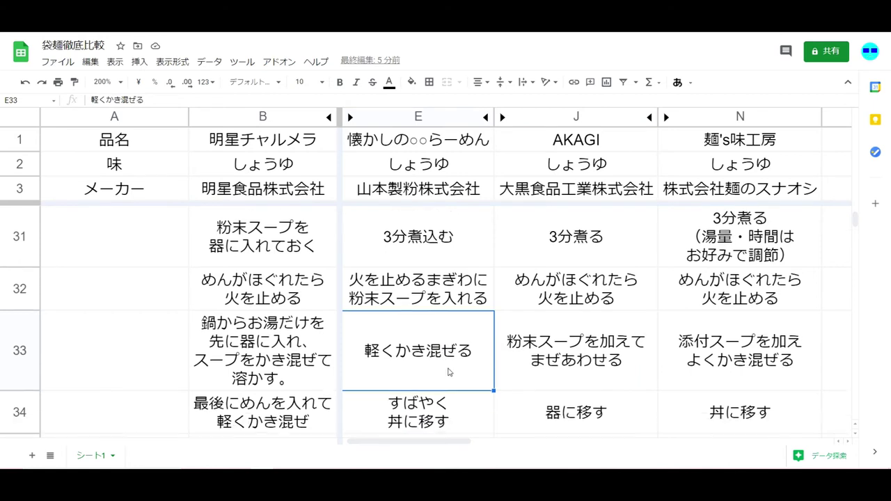
{"action": "left_click", "coordinate": [578, 356]}
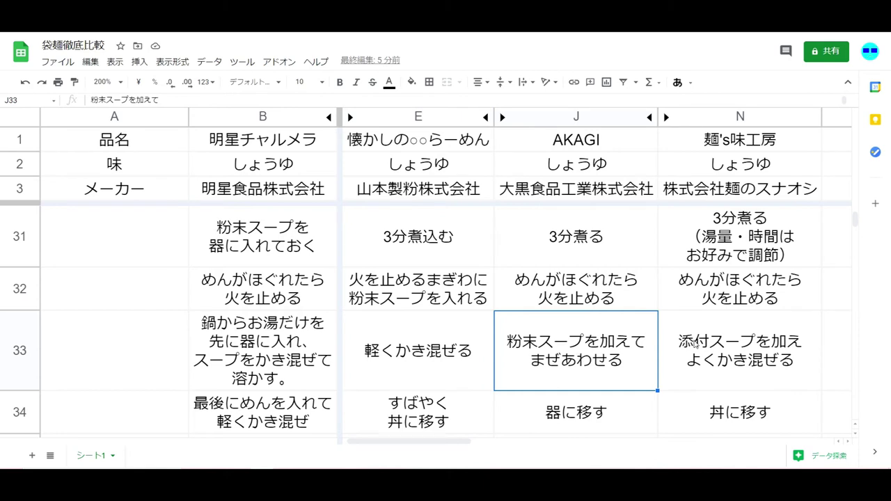
{"action": "left_click", "coordinate": [767, 341]}
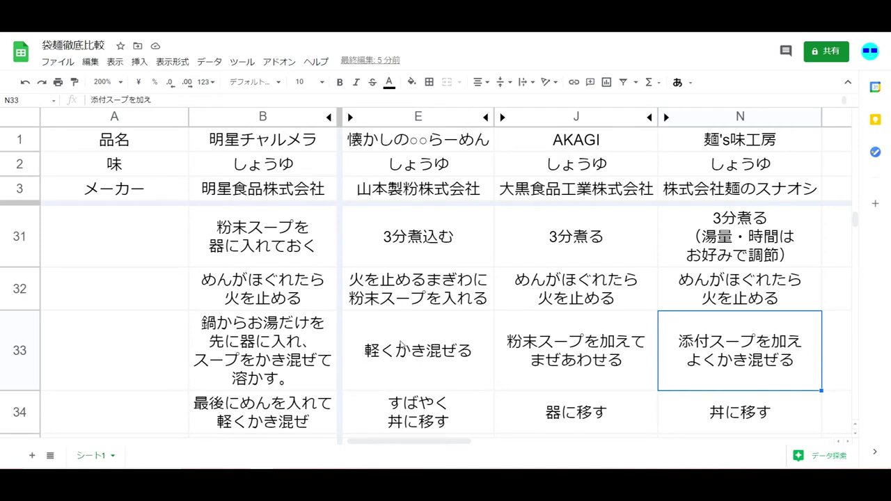
Step: Compare the sixth 調理方法 step of the three budget noodles, checking it against the fifth step of 明星チャルメラ
{"action": "scroll", "coordinate": [588, 343], "scroll_direction": "down", "scroll_amount": 2}
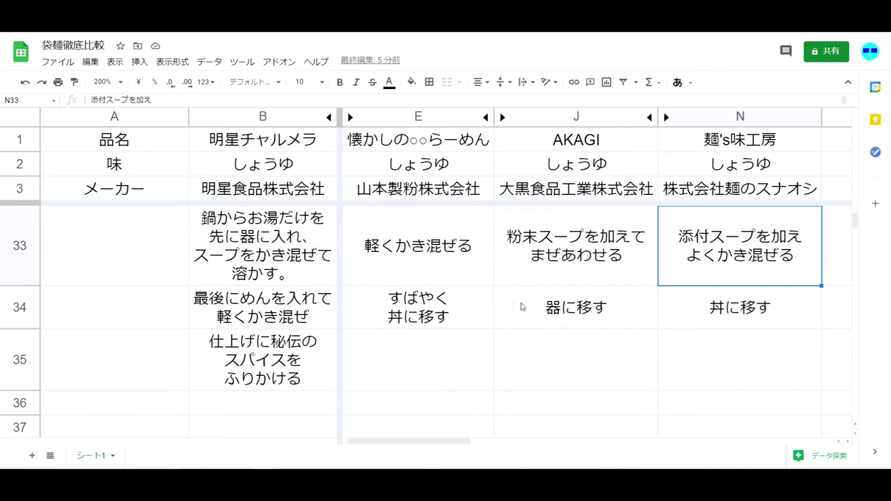
{"action": "left_click", "coordinate": [416, 311]}
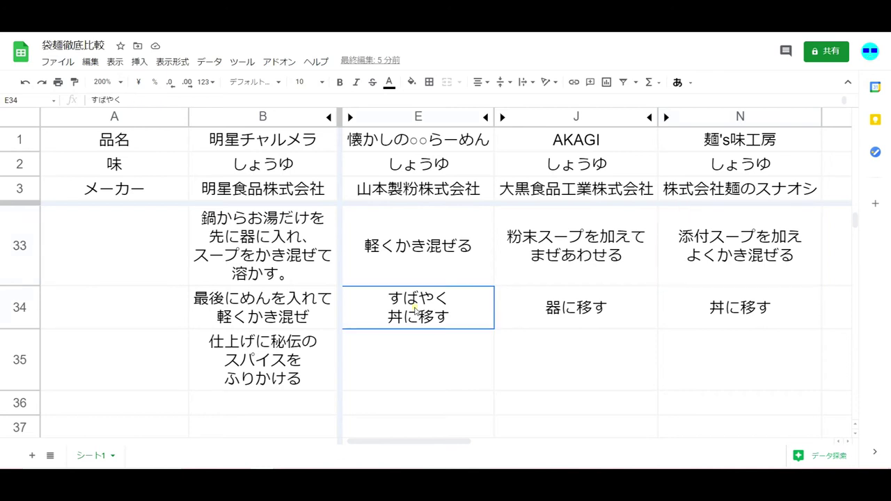
{"action": "left_click", "coordinate": [567, 314]}
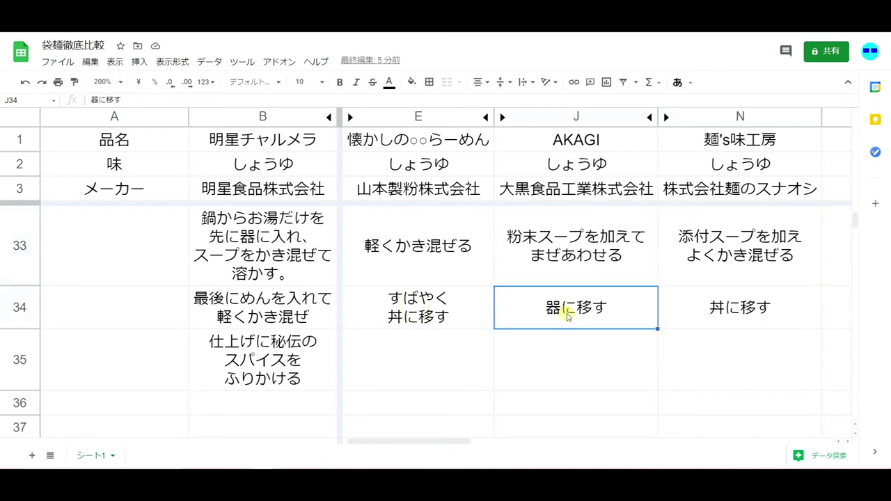
{"action": "left_click", "coordinate": [719, 310]}
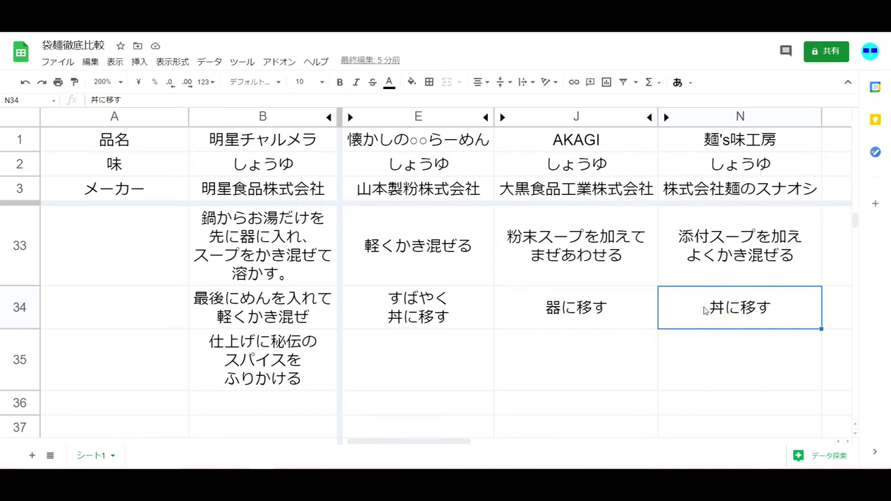
{"action": "left_click", "coordinate": [468, 310]}
{"action": "left_click", "coordinate": [516, 305]}
{"action": "left_click", "coordinate": [289, 238]}
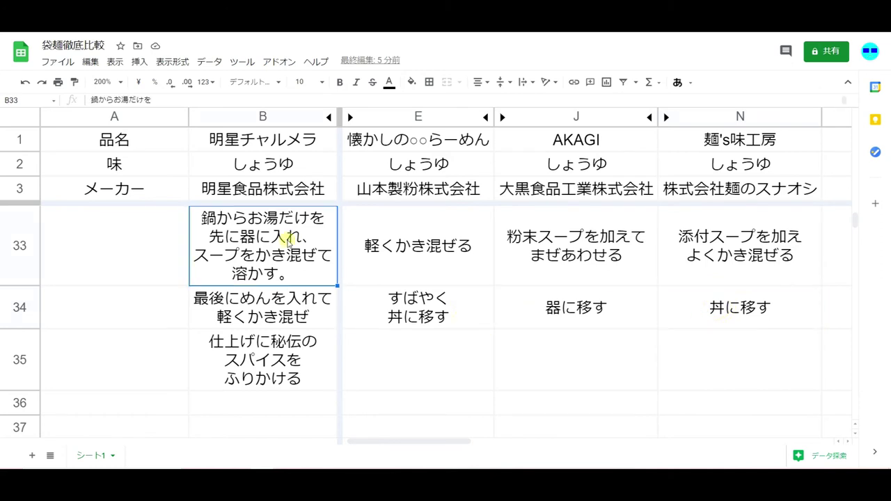
{"action": "left_click", "coordinate": [619, 311]}
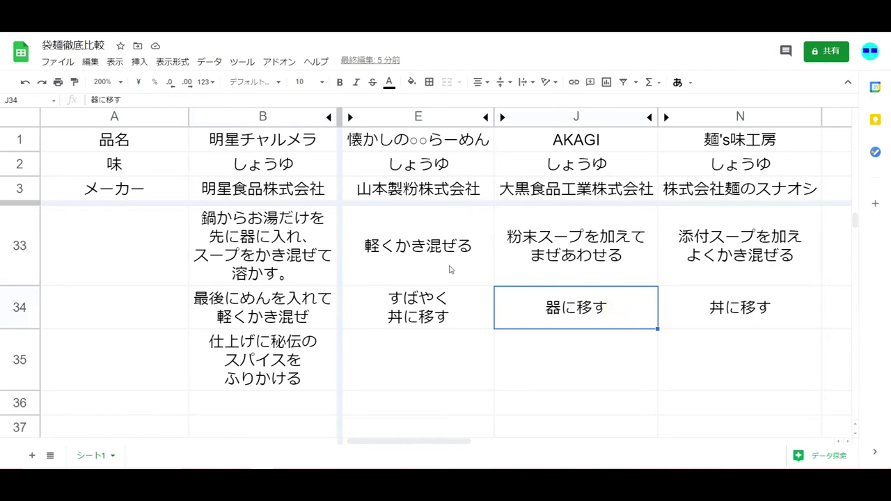
{"action": "left_click", "coordinate": [443, 307]}
{"action": "left_click", "coordinate": [707, 310]}
Step: Compare the アレルギー rows from 小麦 to 落花生 across the noodles, focusing on そば and 卵 for the three budget products
{"action": "scroll", "coordinate": [679, 340], "scroll_direction": "down", "scroll_amount": 1}
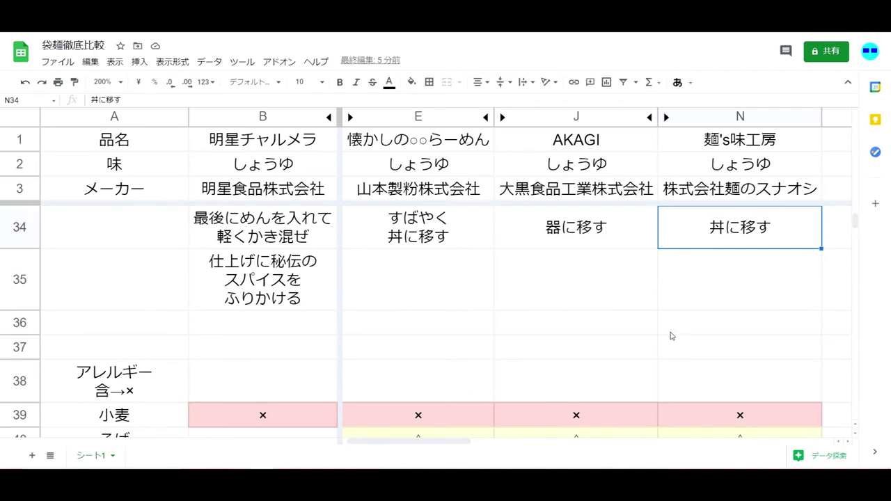
{"action": "scroll", "coordinate": [639, 337], "scroll_direction": "down", "scroll_amount": 5}
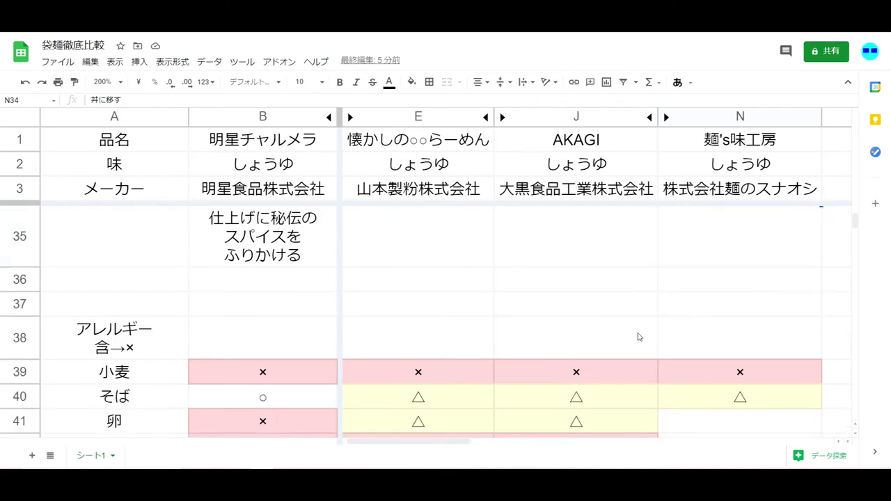
{"action": "scroll", "coordinate": [639, 337], "scroll_direction": "up", "scroll_amount": 1}
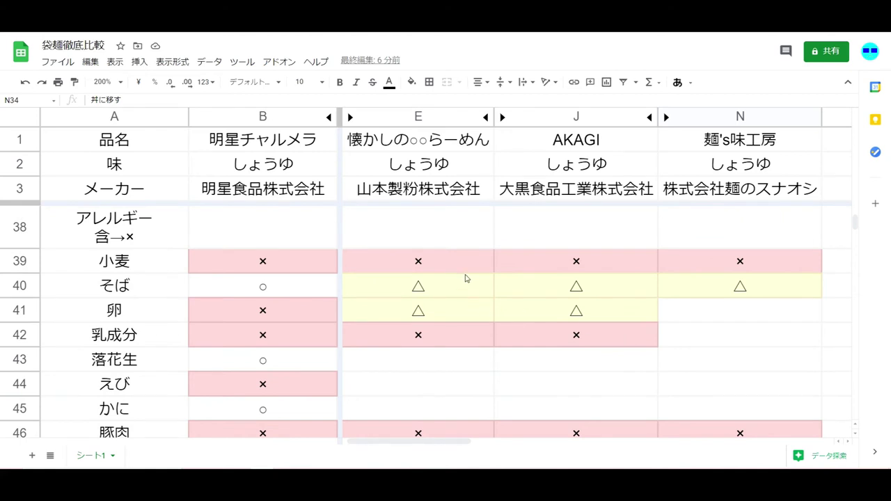
{"action": "left_click_drag", "start_coordinate": [458, 359], "coordinate": [721, 370]}
{"action": "left_click", "coordinate": [721, 370]}
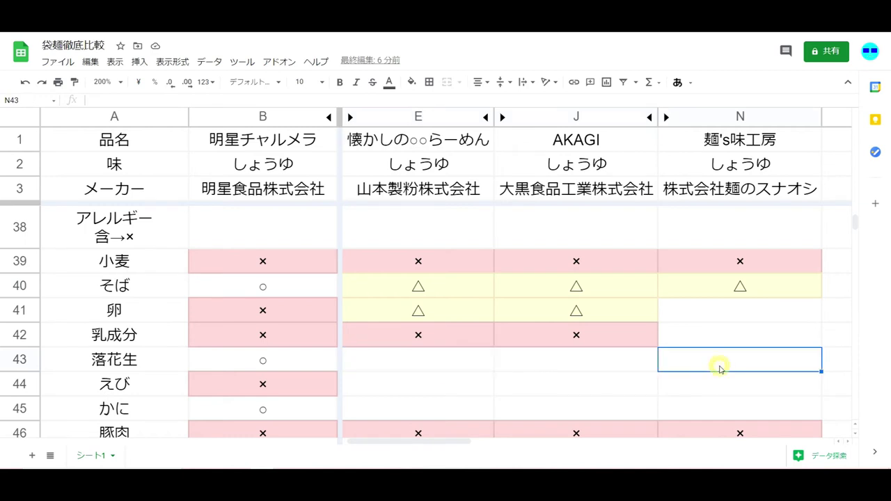
{"action": "left_click", "coordinate": [584, 280]}
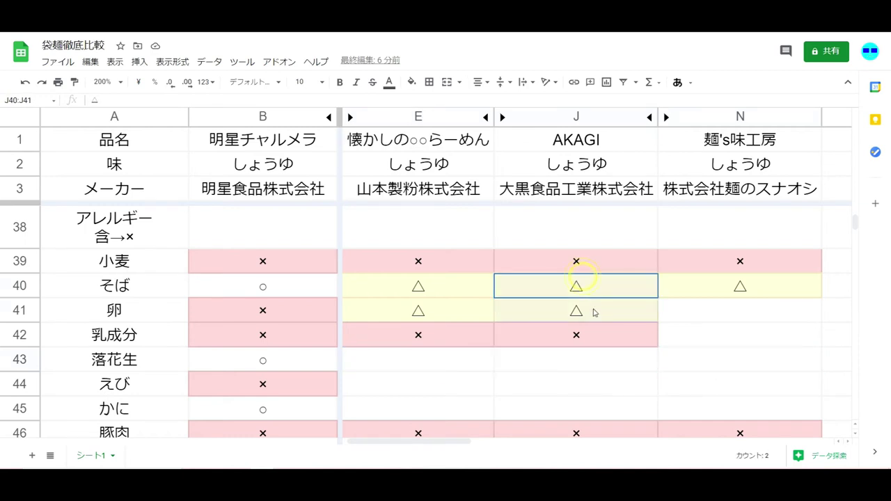
{"action": "left_click", "coordinate": [737, 286], "text": "shift"}
{"action": "left_click", "coordinate": [432, 312], "text": "shift"}
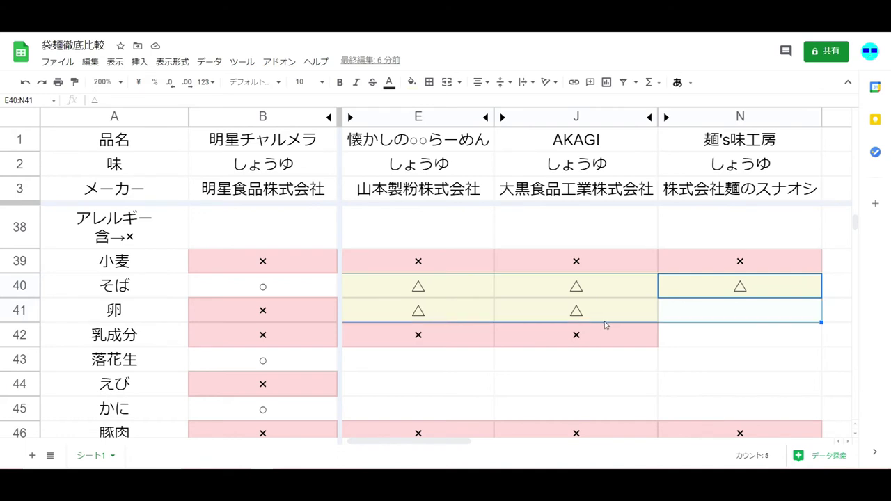
{"action": "left_click", "coordinate": [788, 319]}
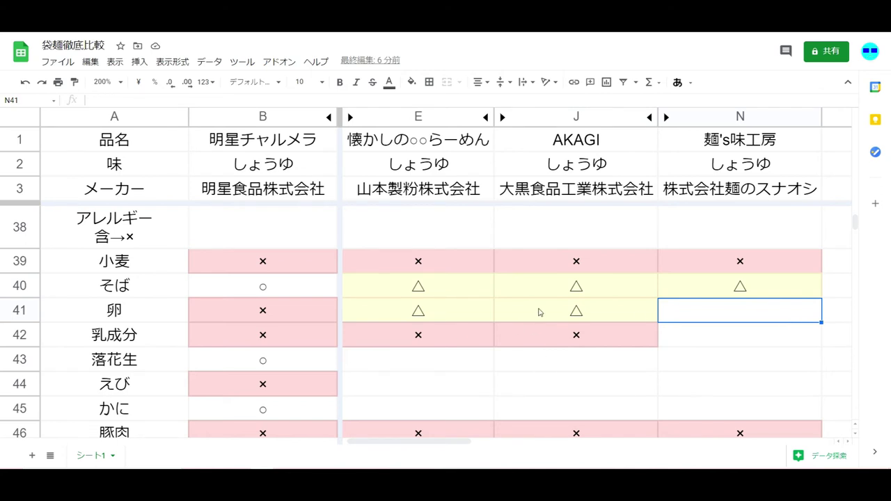
Step: Compare the 鶏肉 allergen entries of 麺's味工房, AKAGI and 懐かしの○○らーめん
{"action": "scroll", "coordinate": [539, 312], "scroll_direction": "down", "scroll_amount": 2}
{"action": "scroll", "coordinate": [539, 309], "scroll_direction": "down", "scroll_amount": 1}
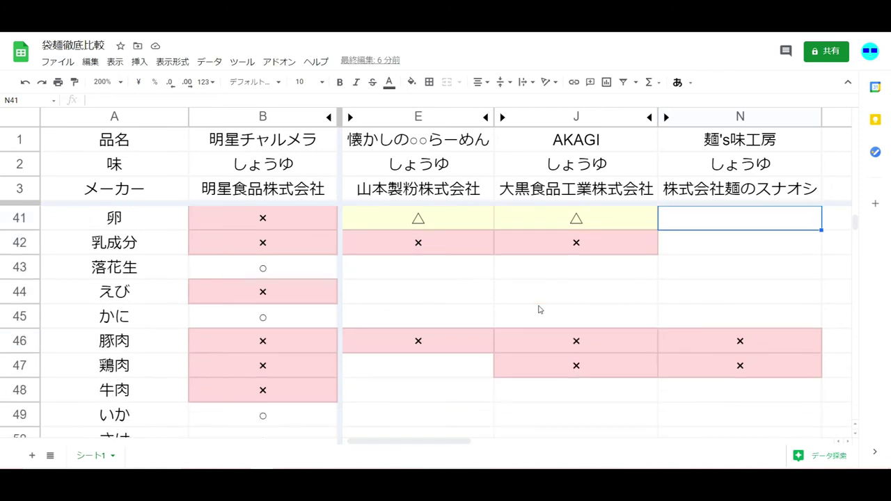
{"action": "left_click_drag", "start_coordinate": [728, 363], "coordinate": [630, 364]}
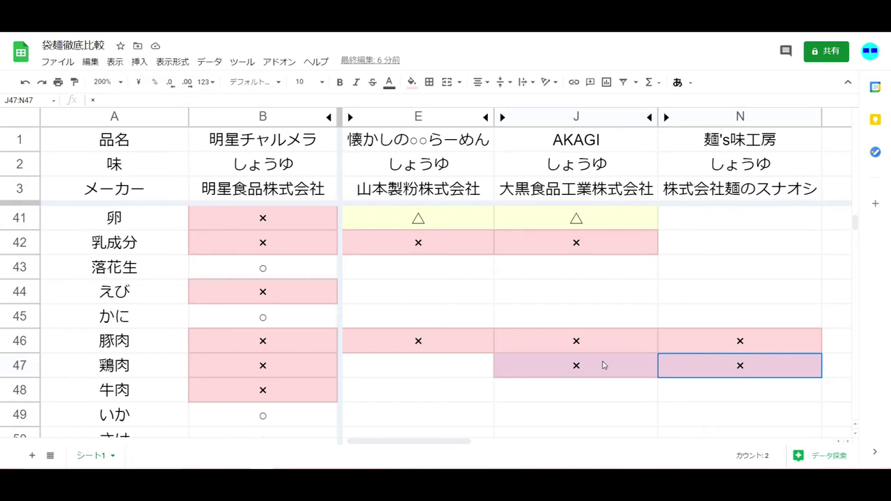
{"action": "left_click", "coordinate": [471, 366]}
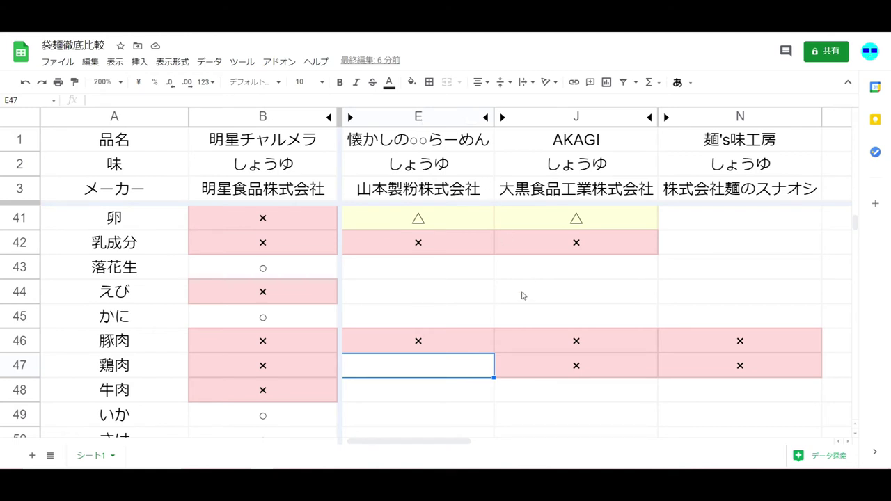
Step: Compare the remaining allergen rows, including 大豆 and ごま, checking the ごま entry for AKAGI
{"action": "scroll", "coordinate": [524, 296], "scroll_direction": "down", "scroll_amount": 1}
{"action": "scroll", "coordinate": [524, 295], "scroll_direction": "down", "scroll_amount": 2}
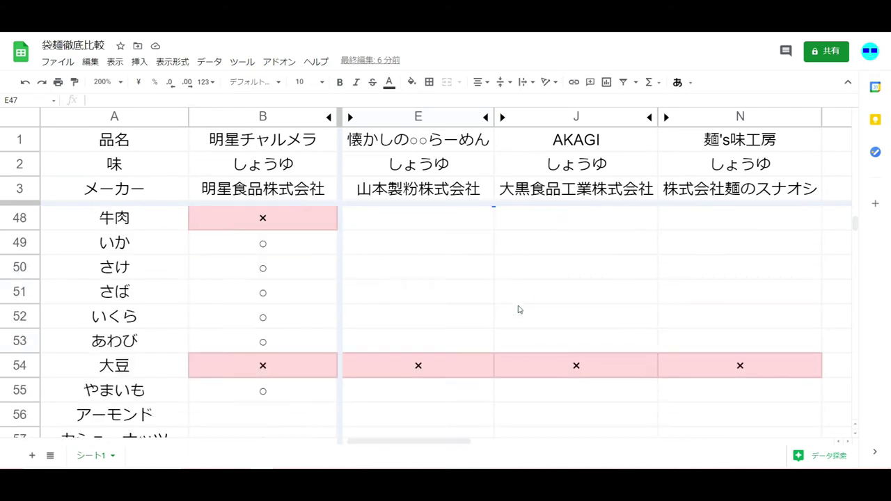
{"action": "scroll", "coordinate": [764, 360], "scroll_direction": "down", "scroll_amount": 2}
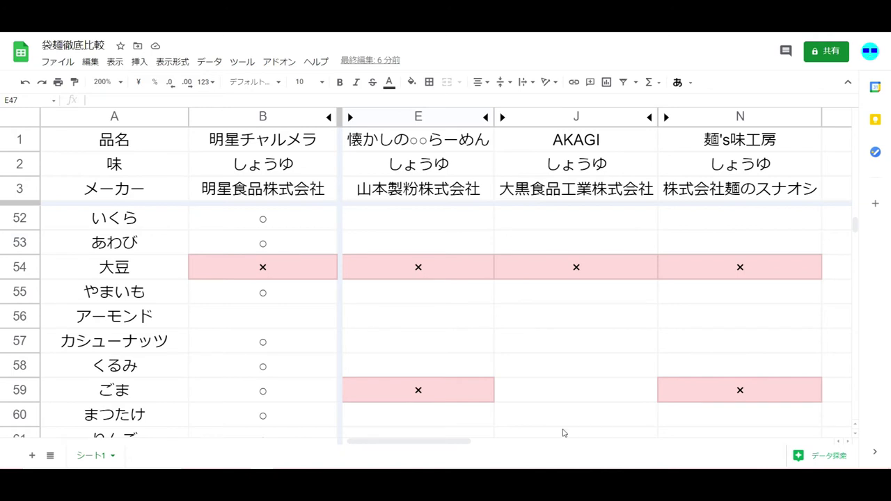
{"action": "left_click", "coordinate": [558, 394]}
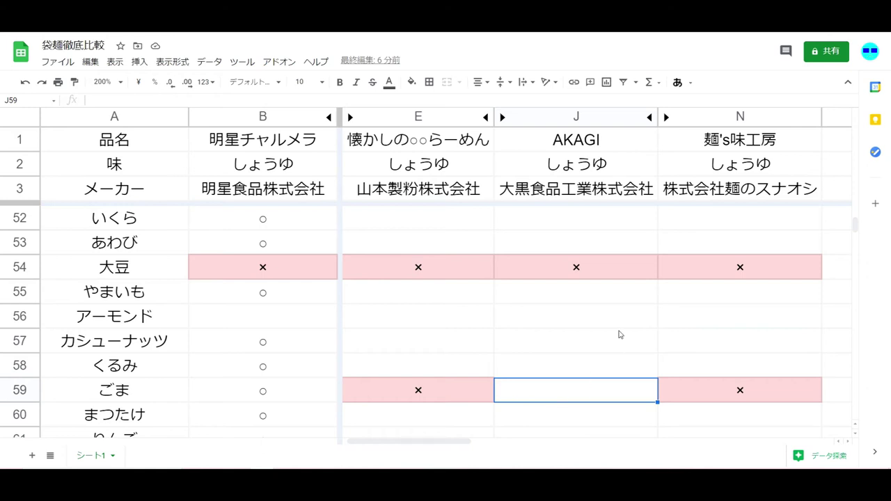
{"action": "left_click", "coordinate": [592, 360]}
{"action": "scroll", "coordinate": [592, 361], "scroll_direction": "down", "scroll_amount": 5}
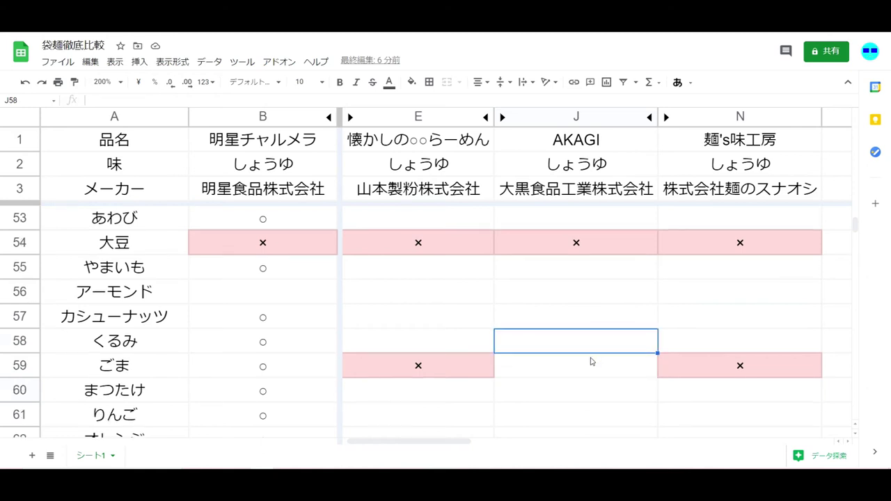
Step: Compare the おすすめトッピング of 麺's味工房, AKAGI, 懐かしの○○らーめん and 明星チャルメラ, and return to the 調理方法 rows
{"action": "scroll", "coordinate": [589, 362], "scroll_direction": "down", "scroll_amount": 6}
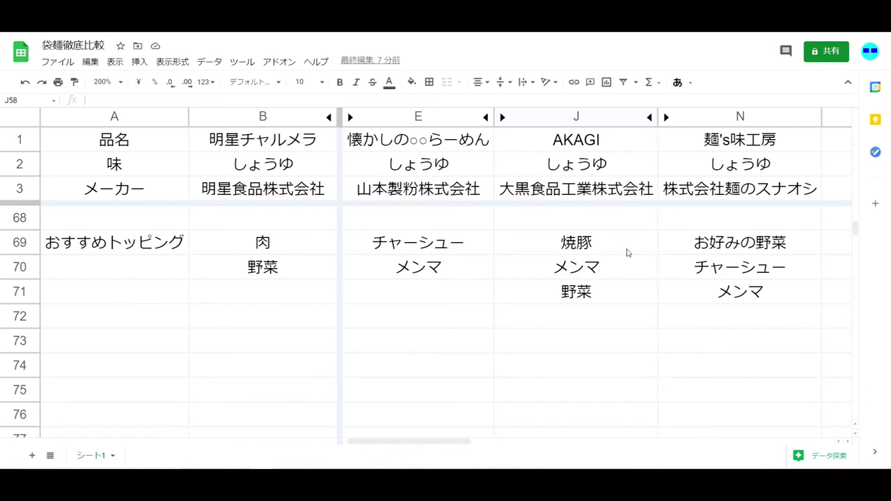
{"action": "left_click", "coordinate": [699, 252]}
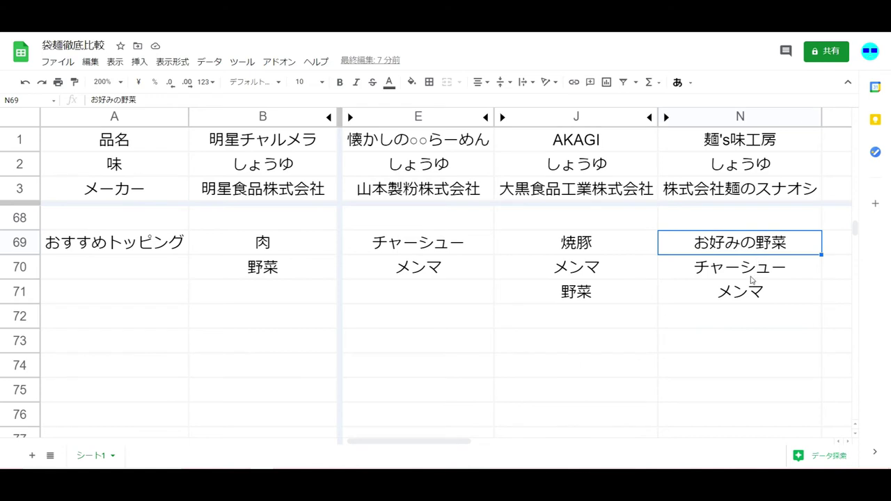
{"action": "left_click", "coordinate": [572, 251]}
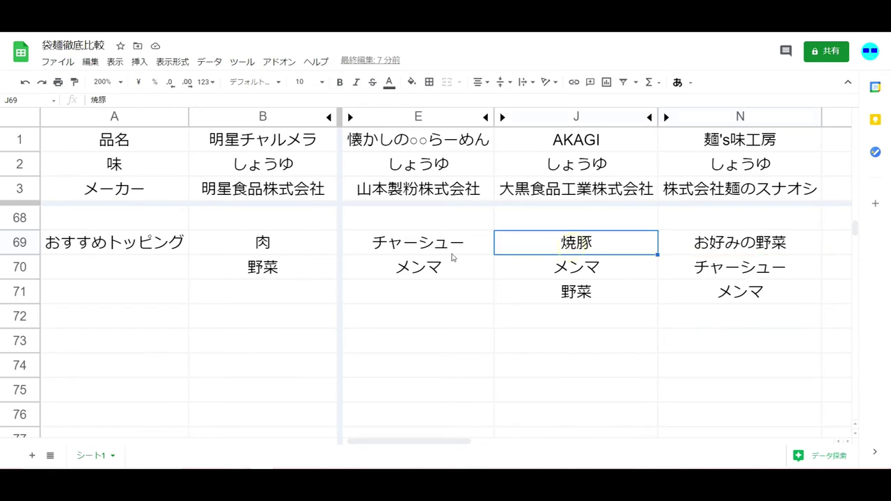
{"action": "left_click", "coordinate": [293, 242]}
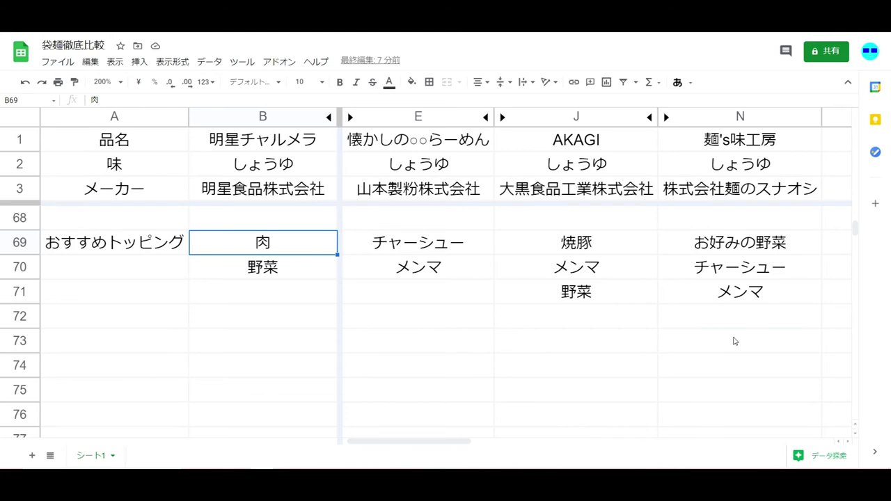
{"action": "scroll", "coordinate": [735, 341], "scroll_direction": "up", "scroll_amount": 9}
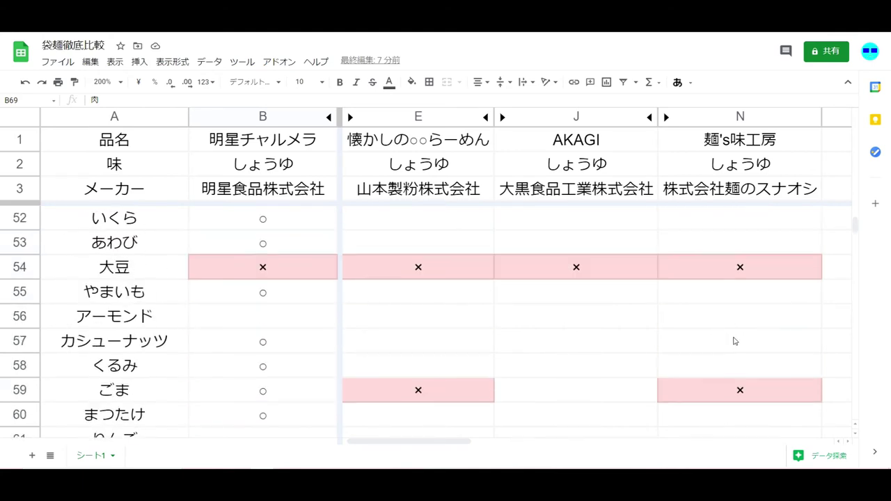
{"action": "scroll", "coordinate": [735, 342], "scroll_direction": "up", "scroll_amount": 5}
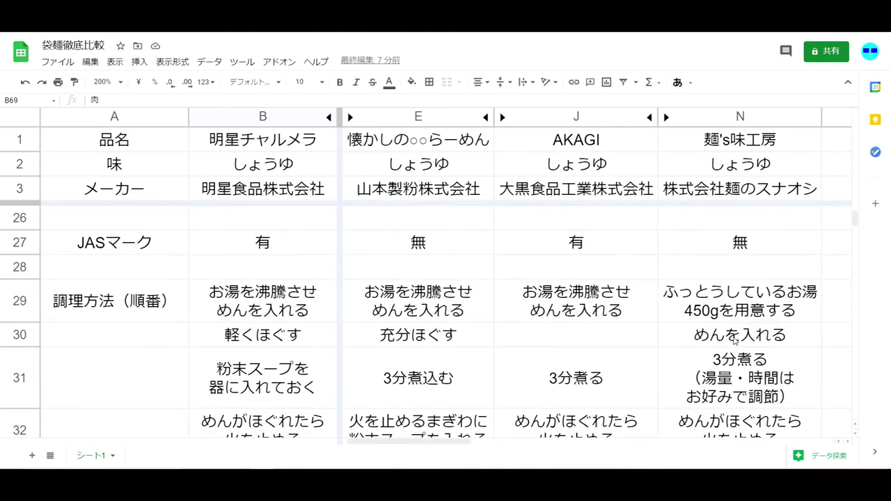